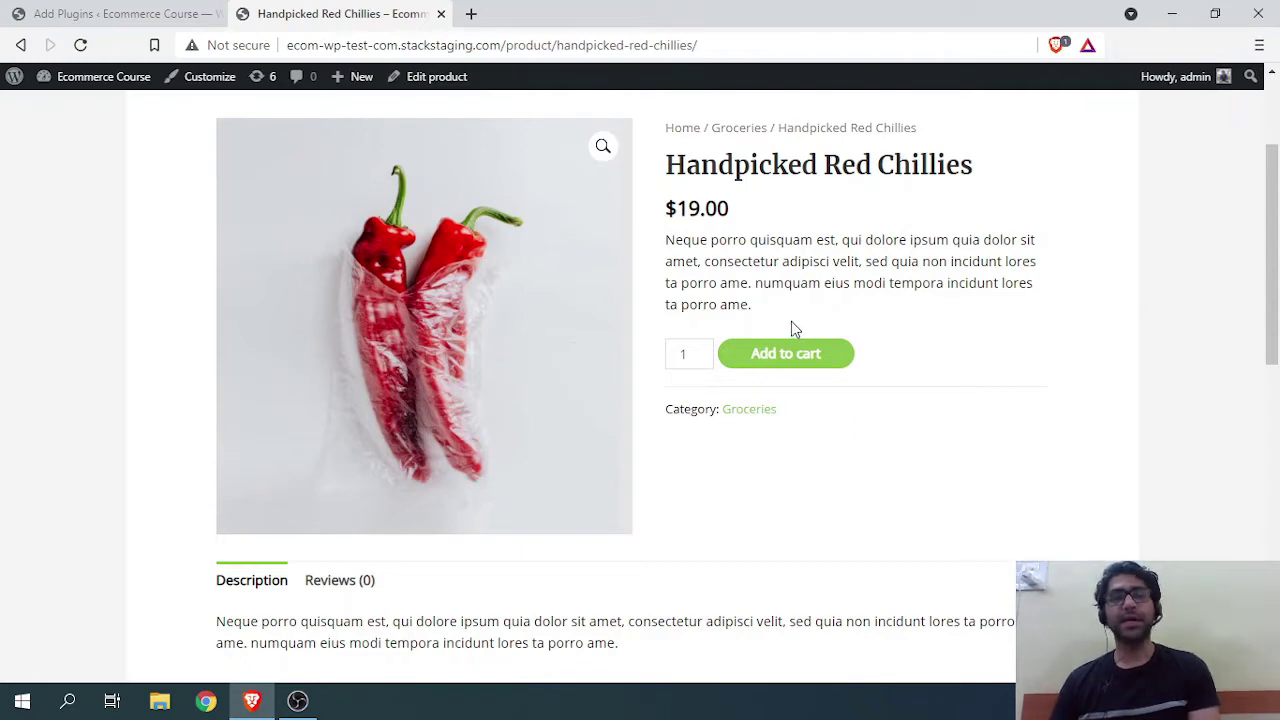
Step: Go back to the plugin search results for 'extra product'
{"action": "left_click", "coordinate": [88, 14]}
Step: Install and activate ThemeHigh's Extra Product Options (Product Addons) for WooCommerce plugin
{"action": "scroll", "coordinate": [308, 515], "scroll_direction": "down", "scroll_amount": 3}
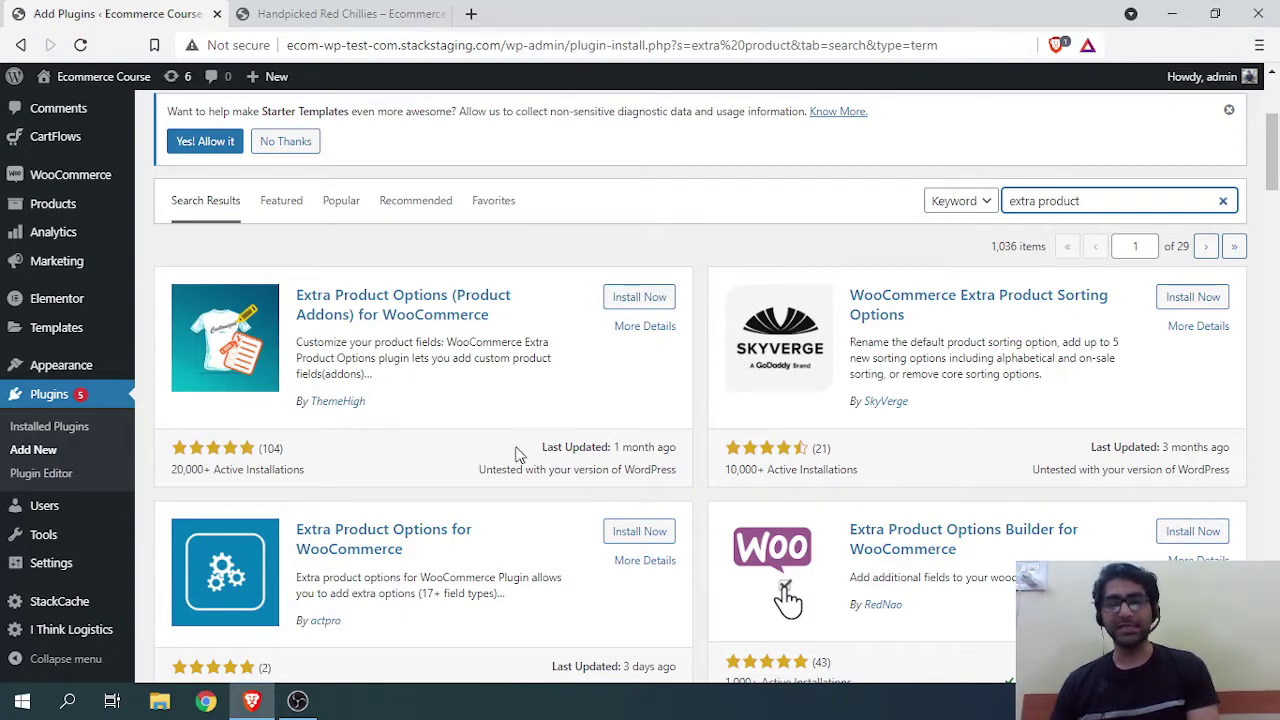
{"action": "left_click", "coordinate": [645, 298]}
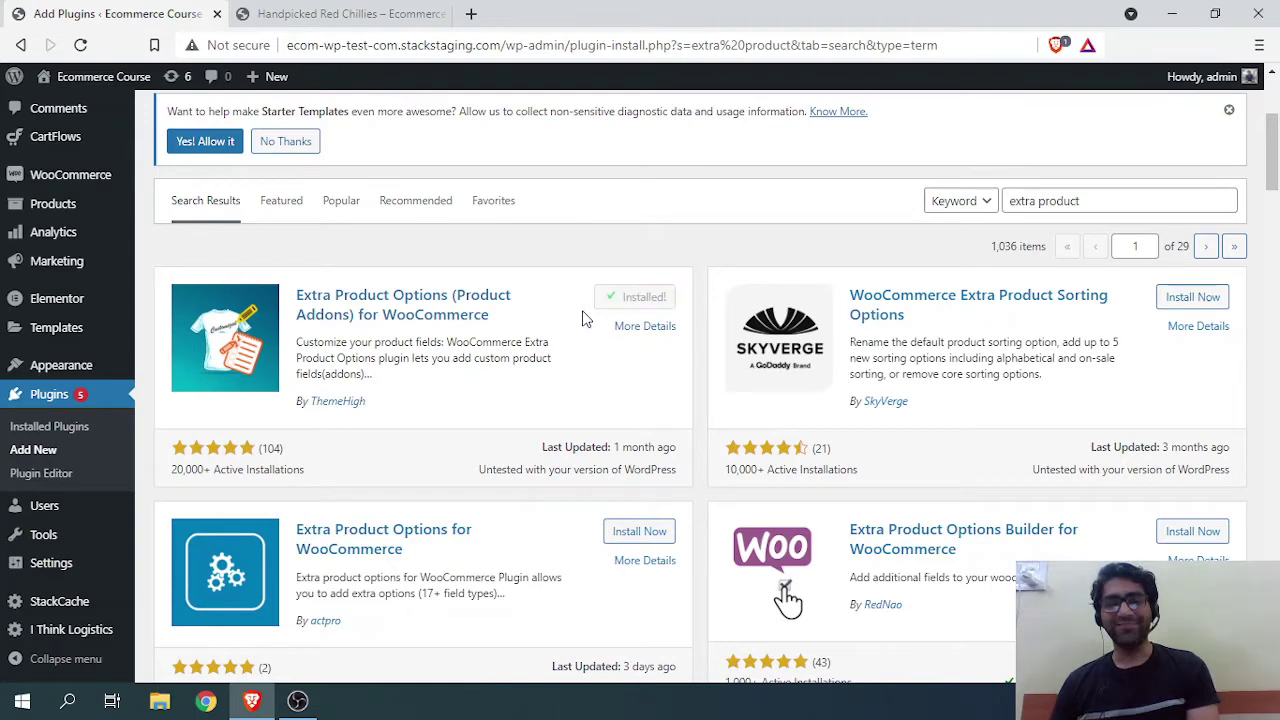
{"action": "left_click", "coordinate": [640, 302]}
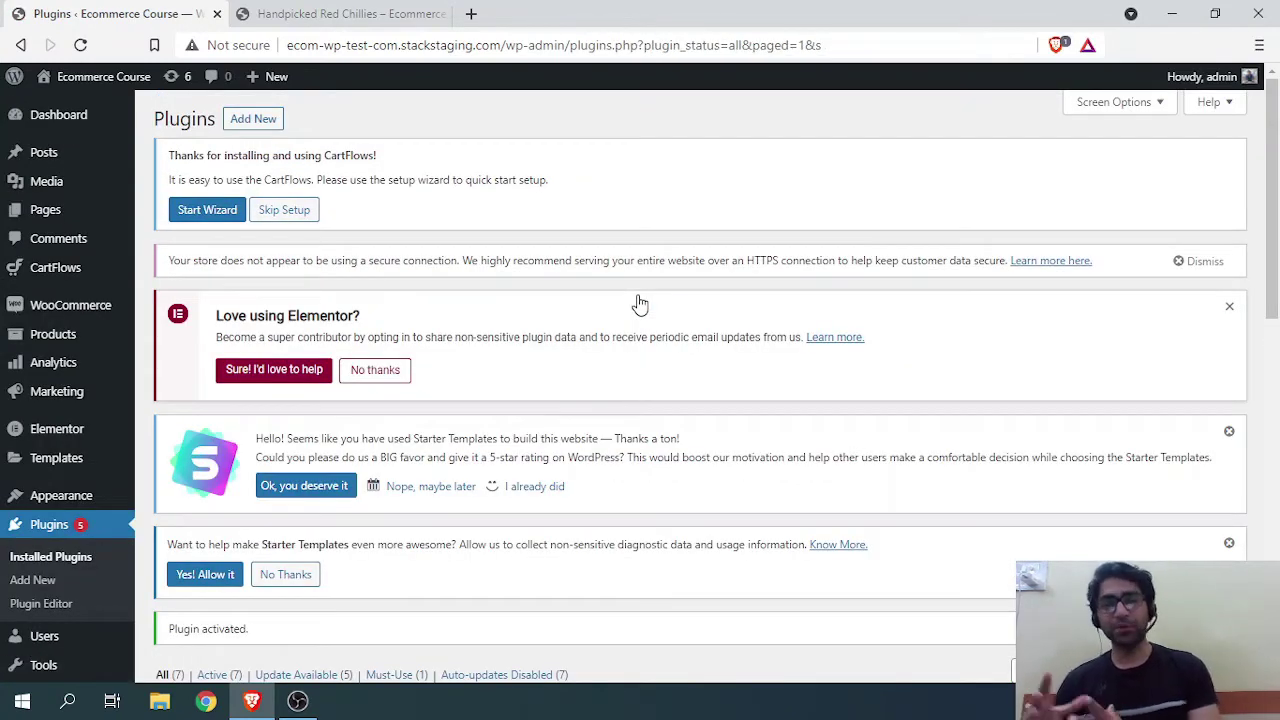
Step: Confirm Extra Product Options version 3.0.6 by ThemeHigh is listed as active
{"action": "scroll", "coordinate": [500, 370], "scroll_direction": "down", "scroll_amount": 5}
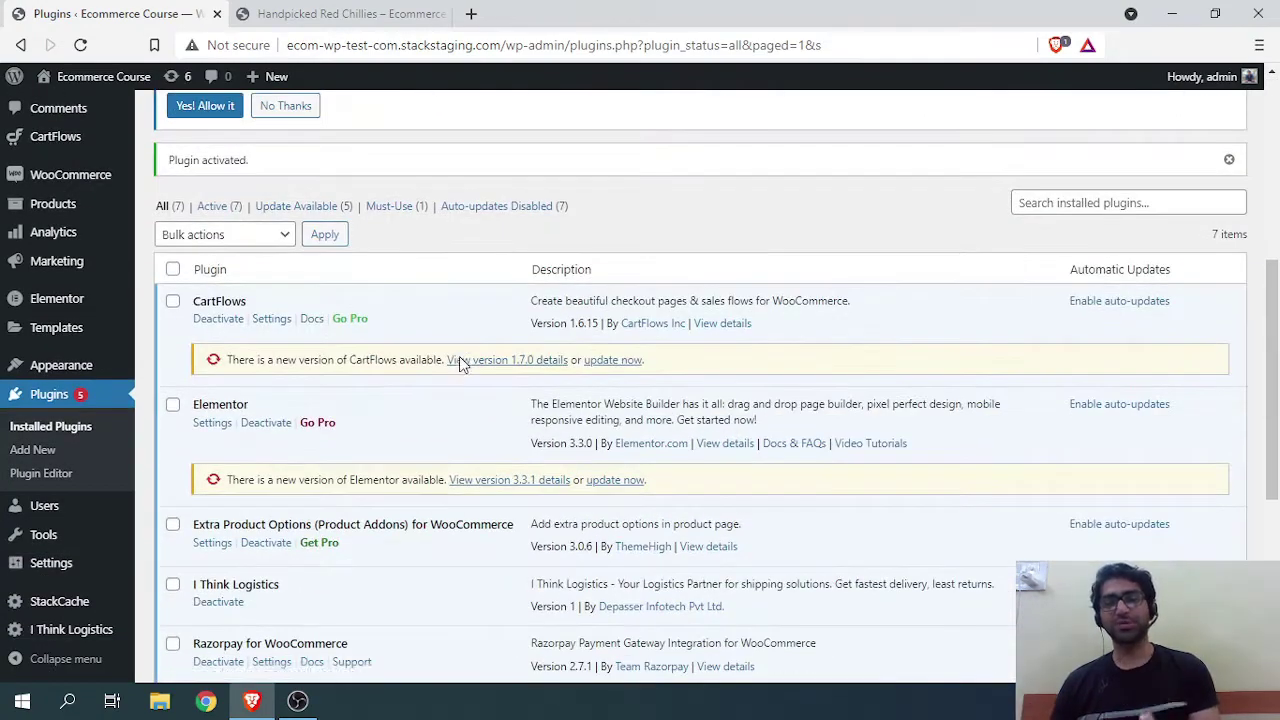
{"action": "scroll", "coordinate": [455, 360], "scroll_direction": "down", "scroll_amount": 4}
{"action": "scroll", "coordinate": [435, 354], "scroll_direction": "up", "scroll_amount": 4}
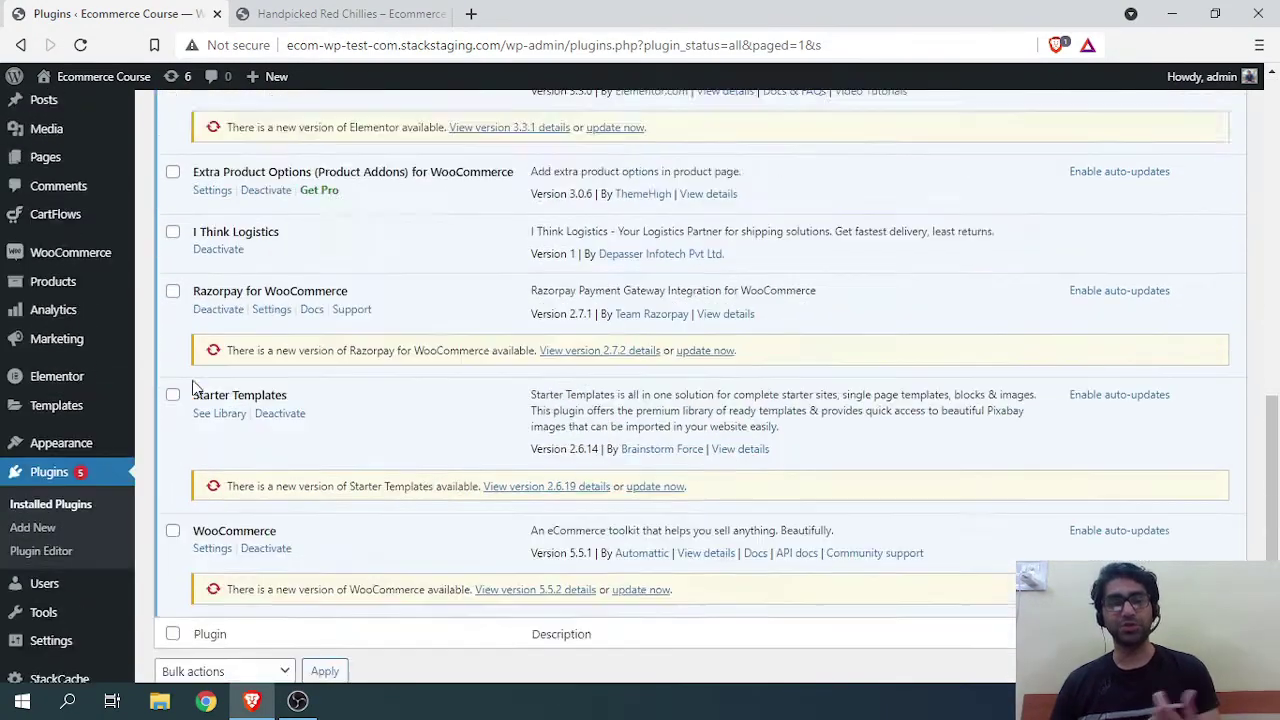
{"action": "mouse_move", "coordinate": [100, 316]}
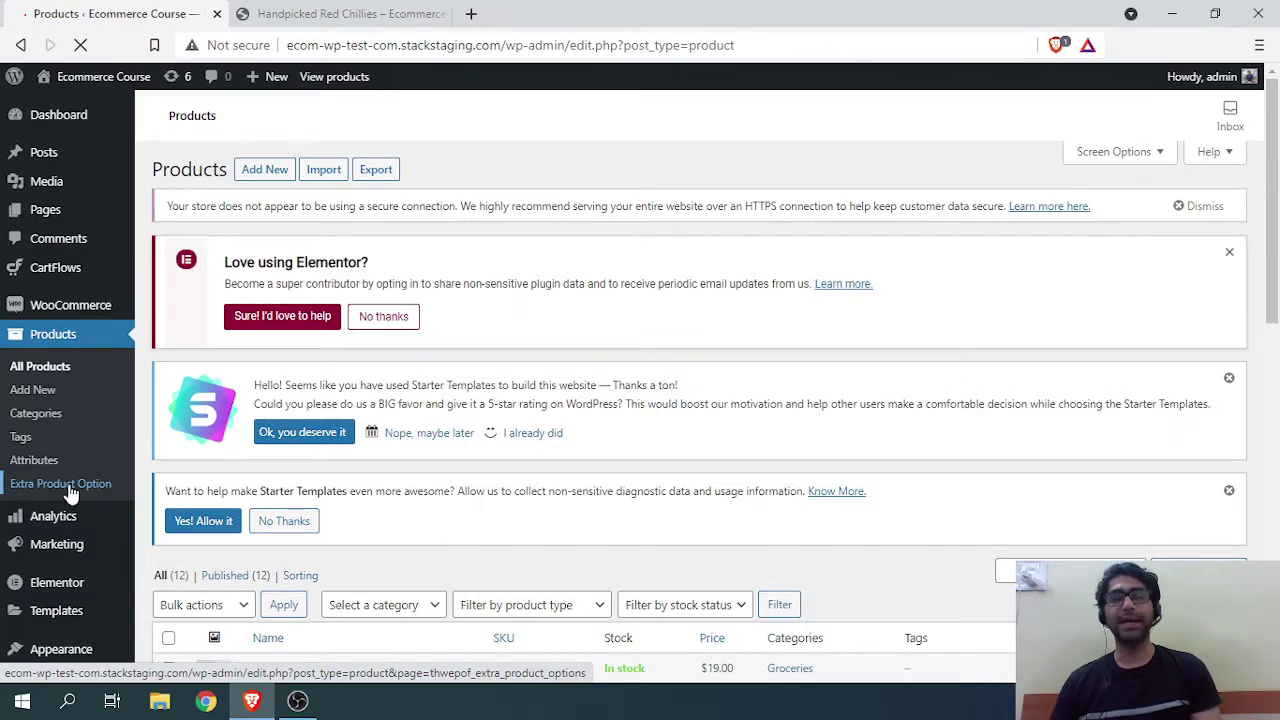
Step: Open Products > Extra Product Option and add a new field to the Default section
{"action": "left_click", "coordinate": [70, 494]}
{"action": "scroll", "coordinate": [310, 470], "scroll_direction": "down", "scroll_amount": 3}
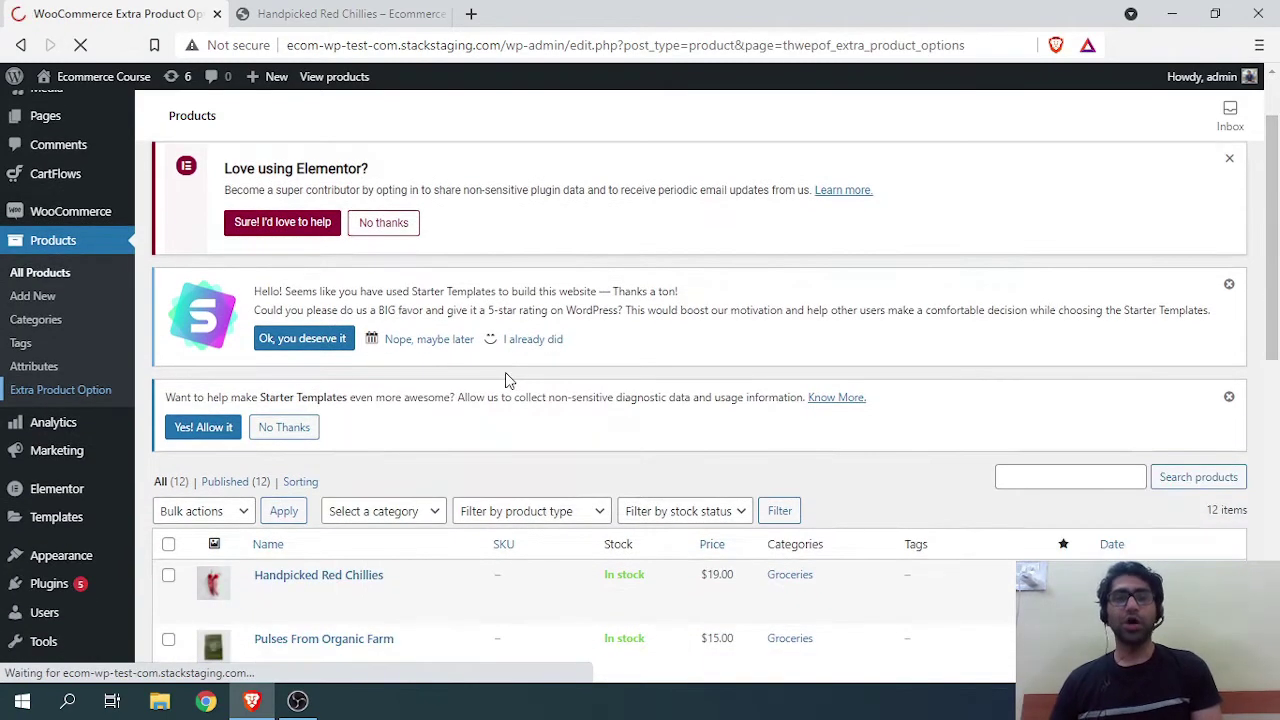
{"action": "scroll", "coordinate": [378, 376], "scroll_direction": "down", "scroll_amount": 3}
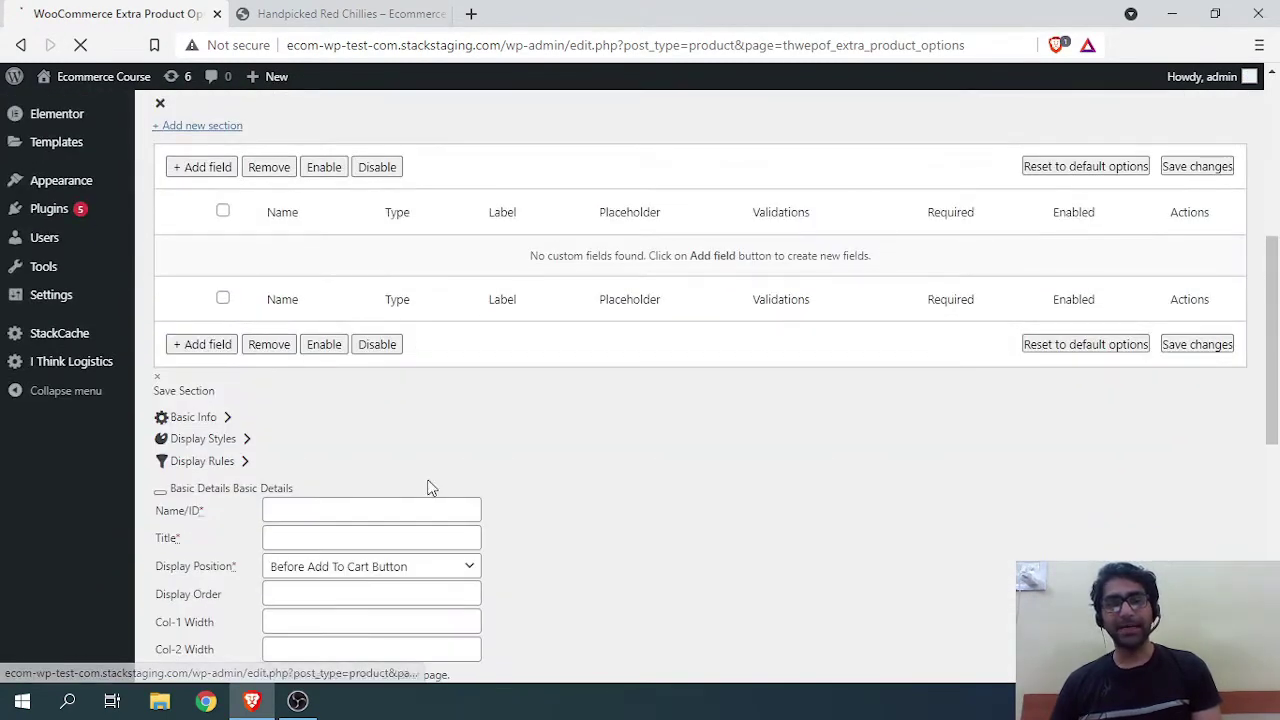
{"action": "scroll", "coordinate": [430, 484], "scroll_direction": "down", "scroll_amount": 3}
{"action": "scroll", "coordinate": [471, 490], "scroll_direction": "down", "scroll_amount": 2}
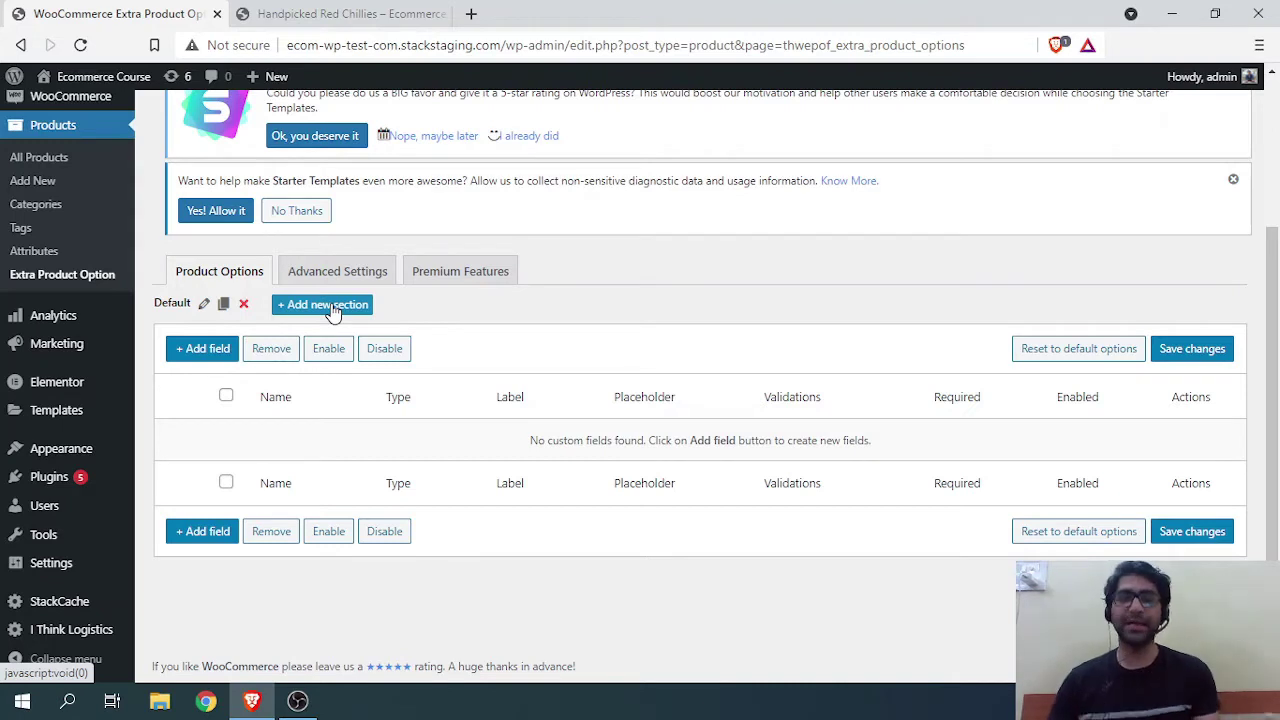
{"action": "left_click", "coordinate": [211, 352]}
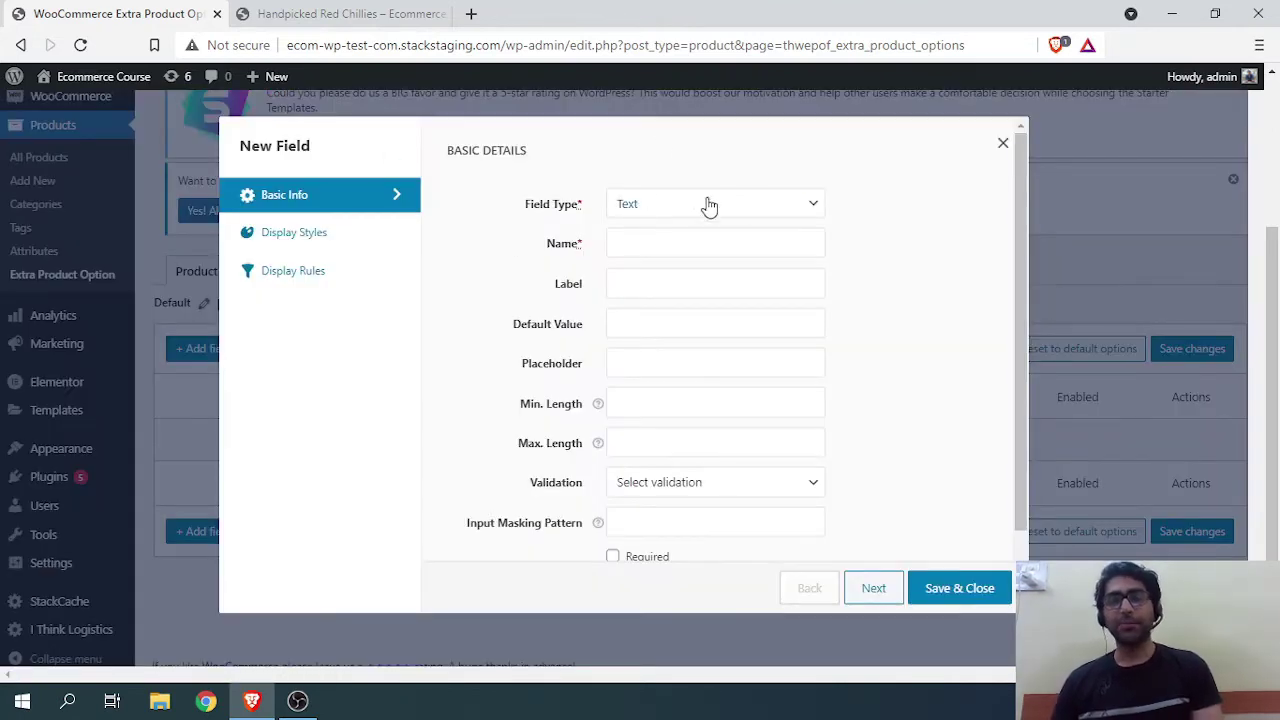
Step: Keep the field type Text and enter Message as its name and label
{"action": "left_click", "coordinate": [814, 207]}
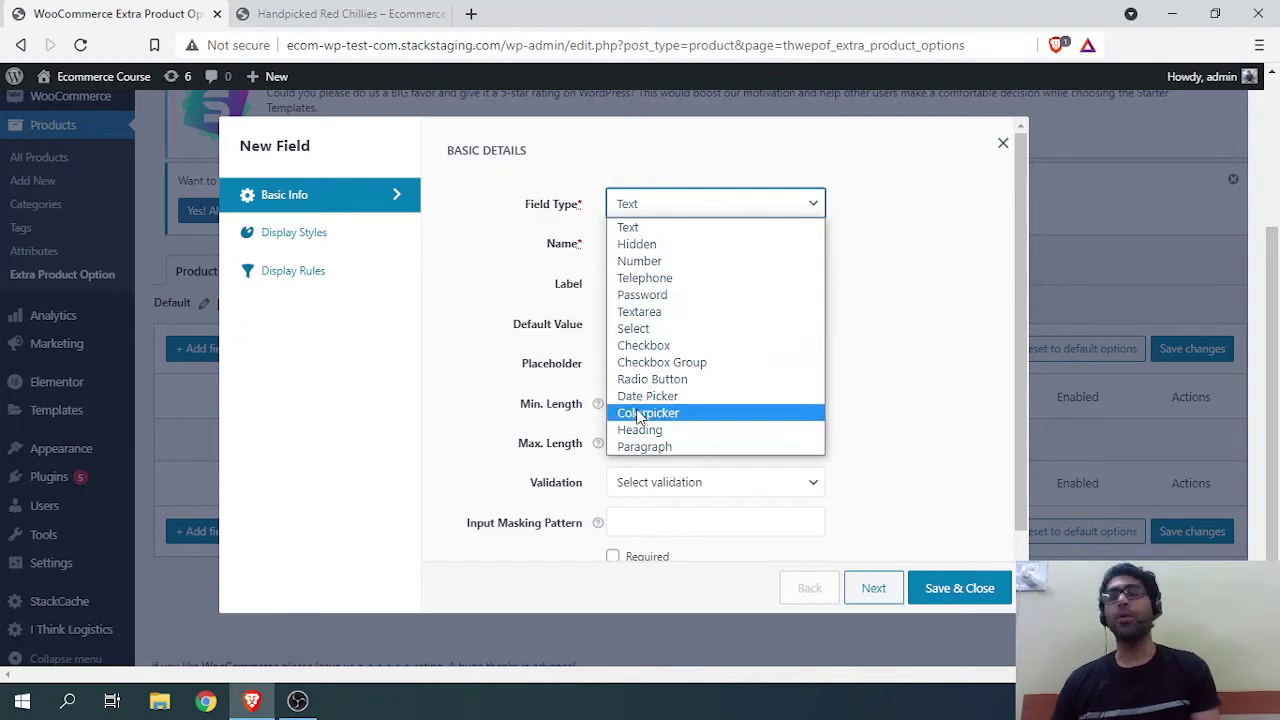
{"action": "left_click", "coordinate": [465, 310]}
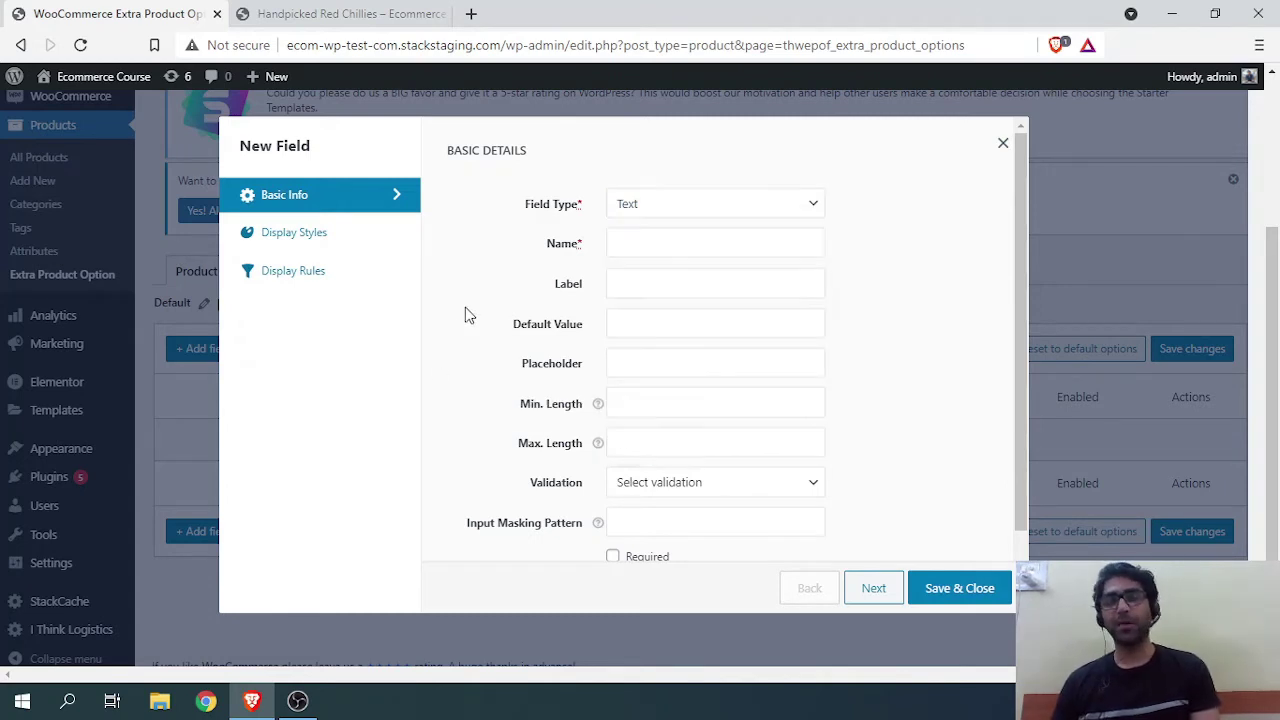
{"action": "left_click", "coordinate": [674, 213]}
{"action": "left_click", "coordinate": [662, 230]}
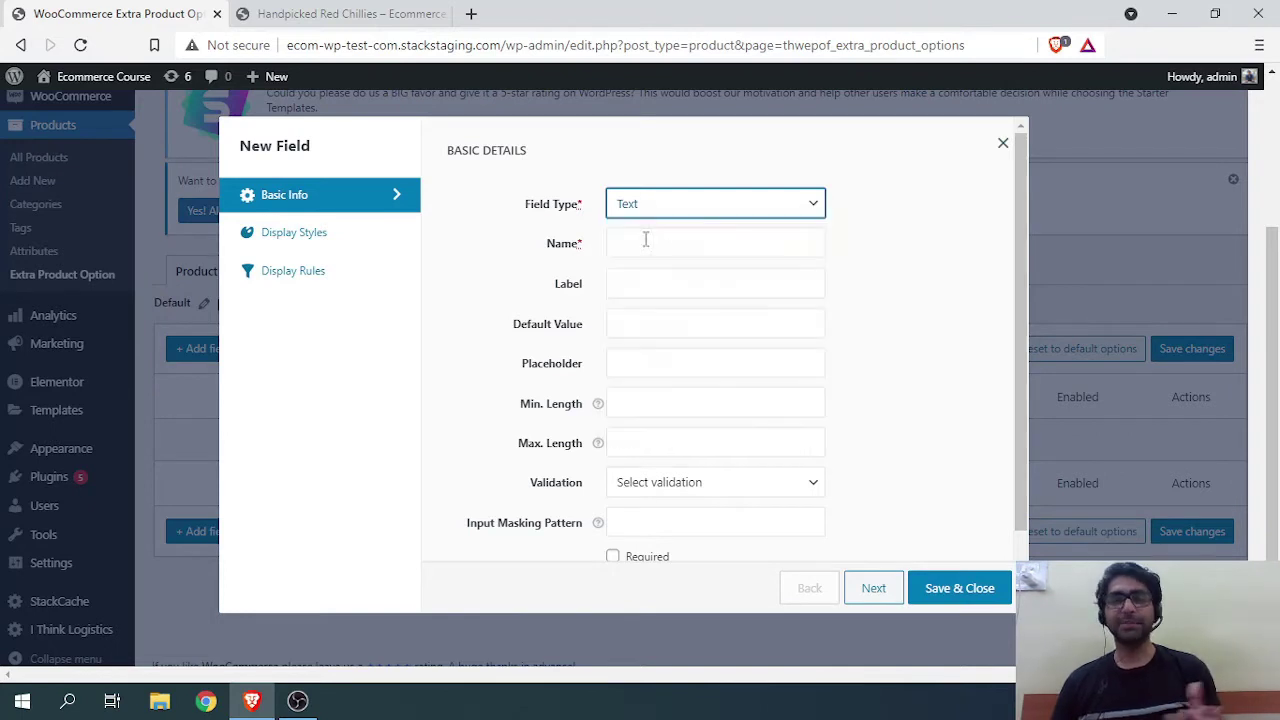
{"action": "left_click", "coordinate": [641, 247]}
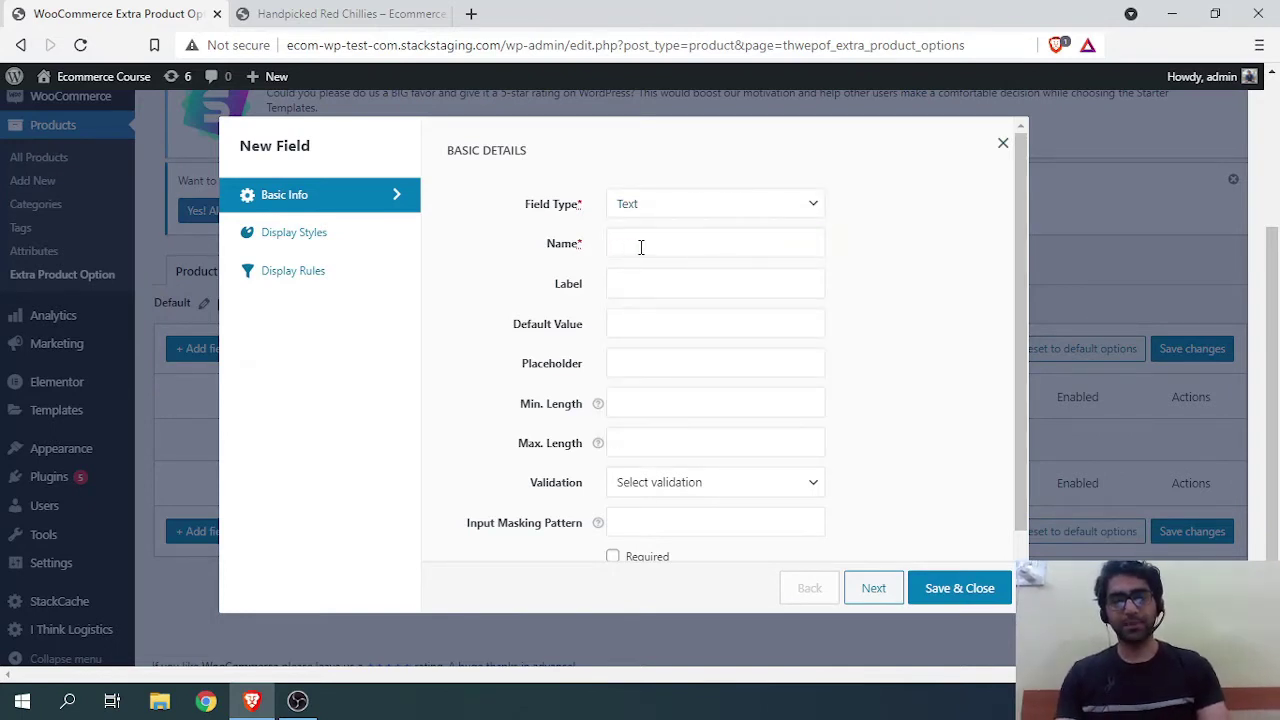
{"action": "type", "text": "Message"}
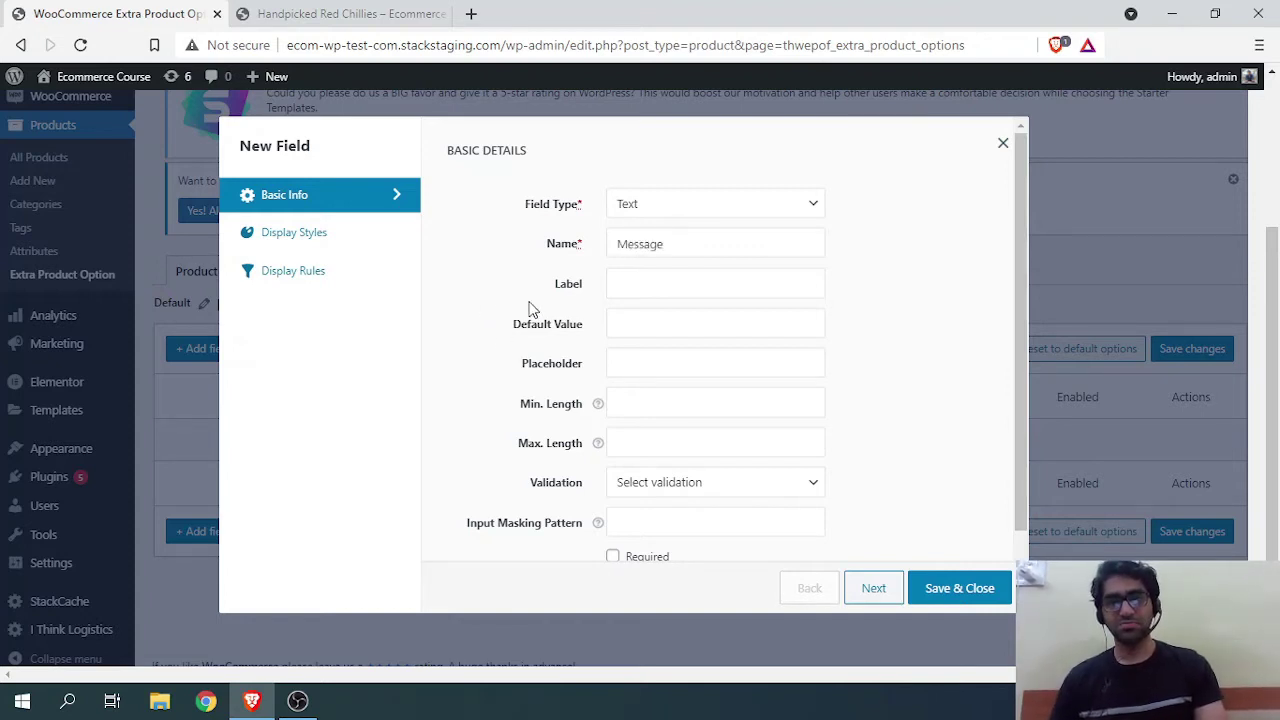
{"action": "left_click", "coordinate": [656, 291]}
{"action": "type", "text": "Message"}
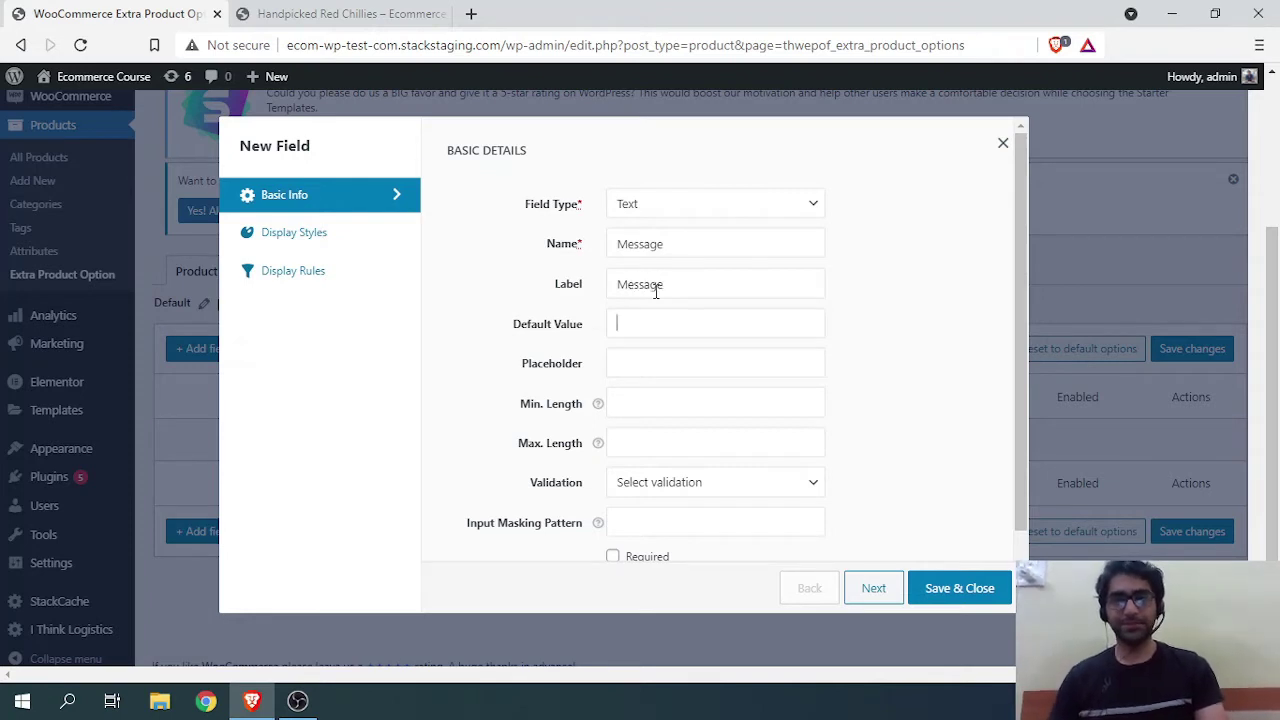
Step: Set the placeholder to 'Type Your Message Here!' and leave validation unset
{"action": "scroll", "coordinate": [505, 302], "scroll_direction": "down", "scroll_amount": 1}
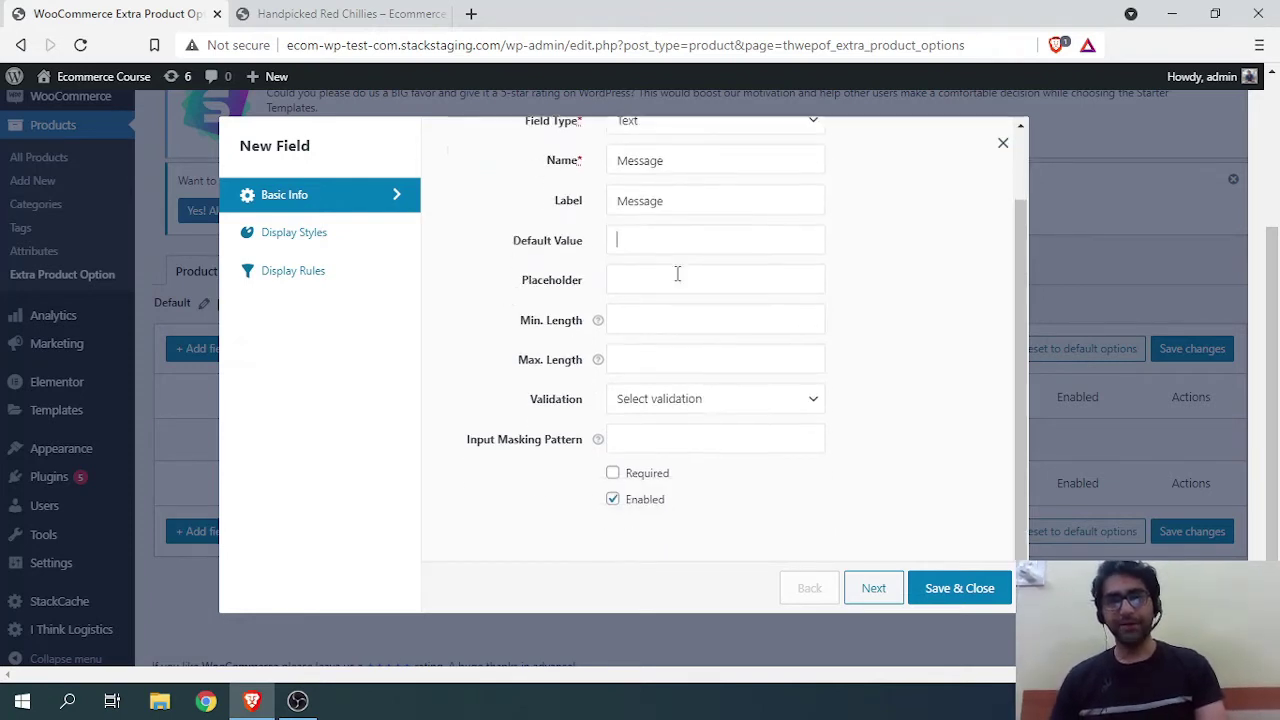
{"action": "left_click", "coordinate": [622, 280]}
{"action": "type", "text": "T"}
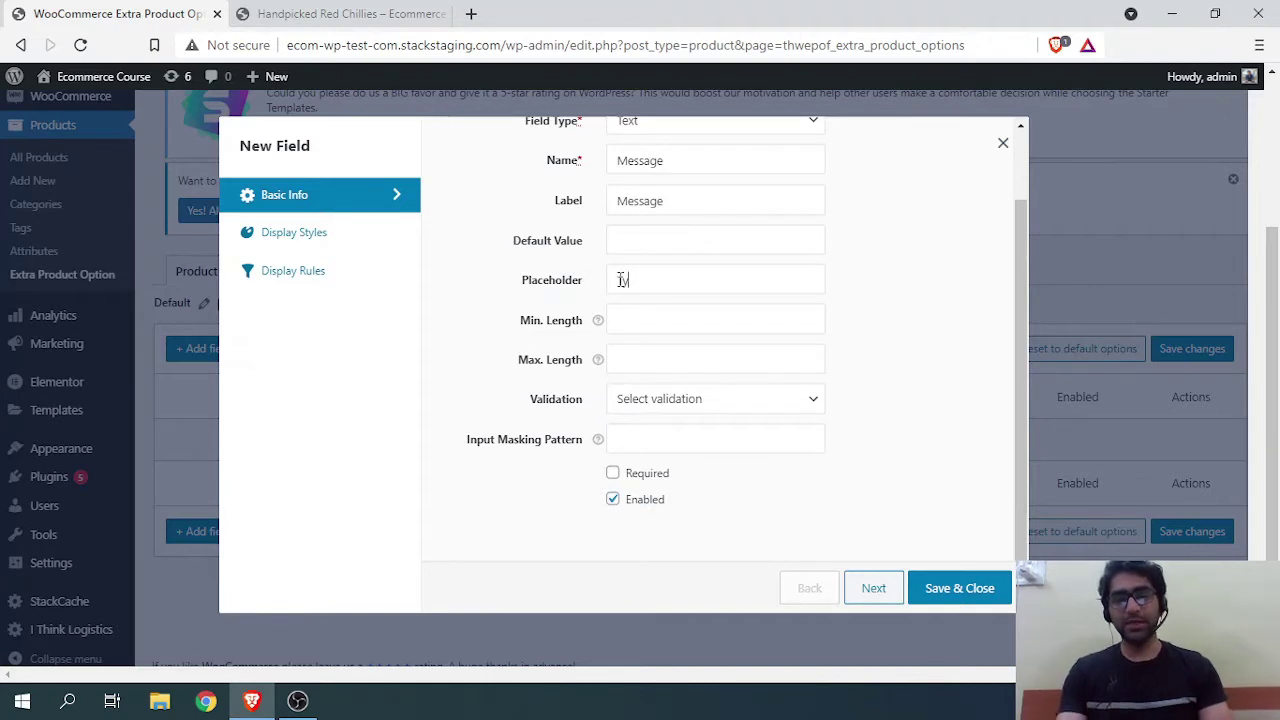
{"action": "type", "text": "ype Your M"}
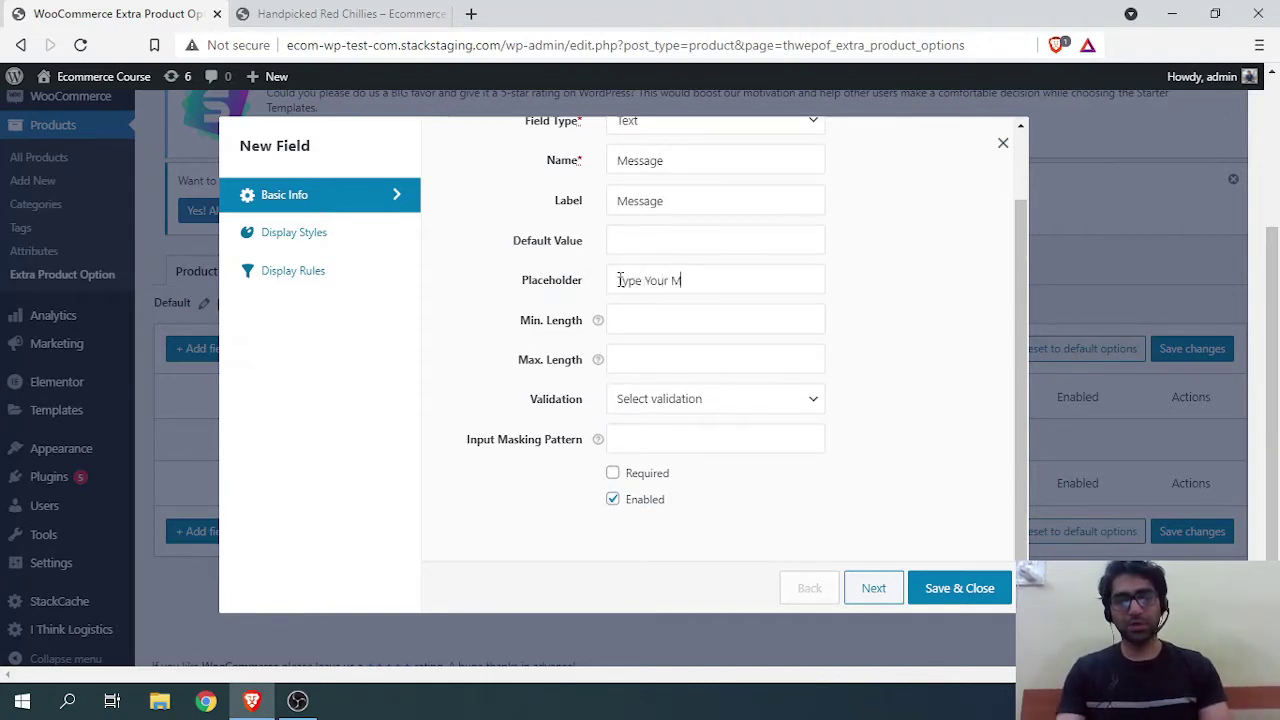
{"action": "type", "text": "essage He"}
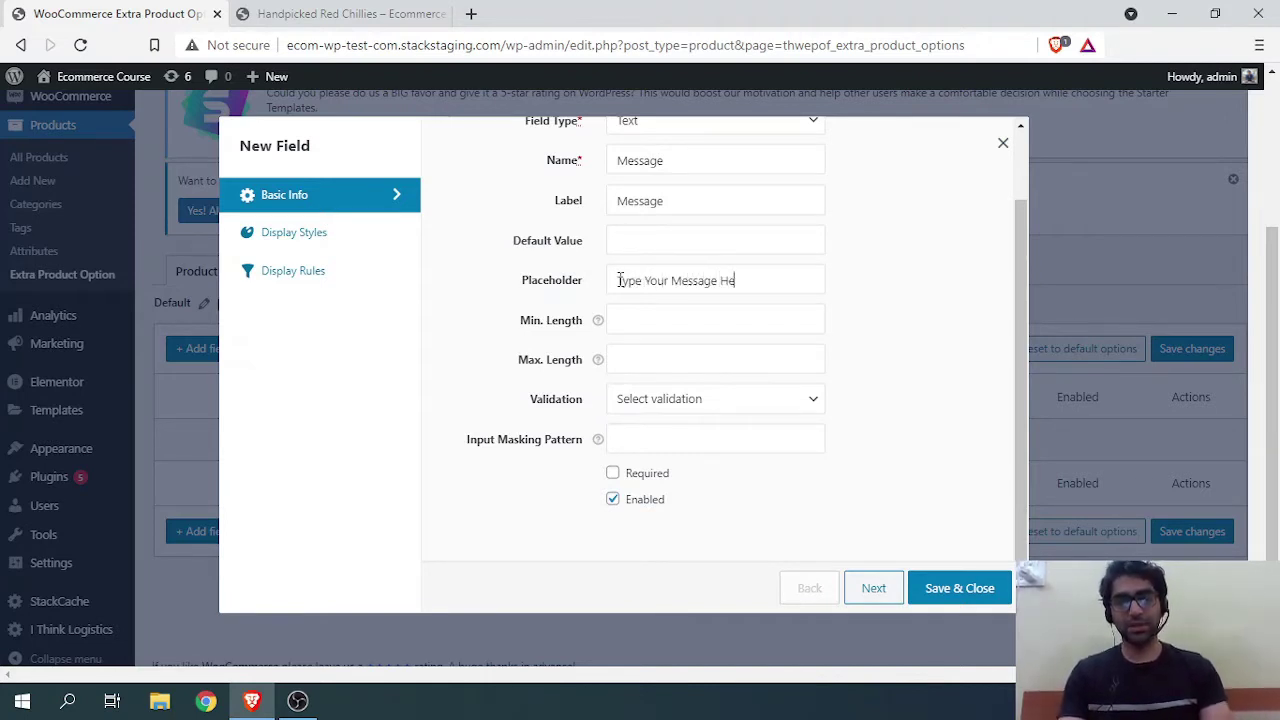
{"action": "type", "text": "re"}
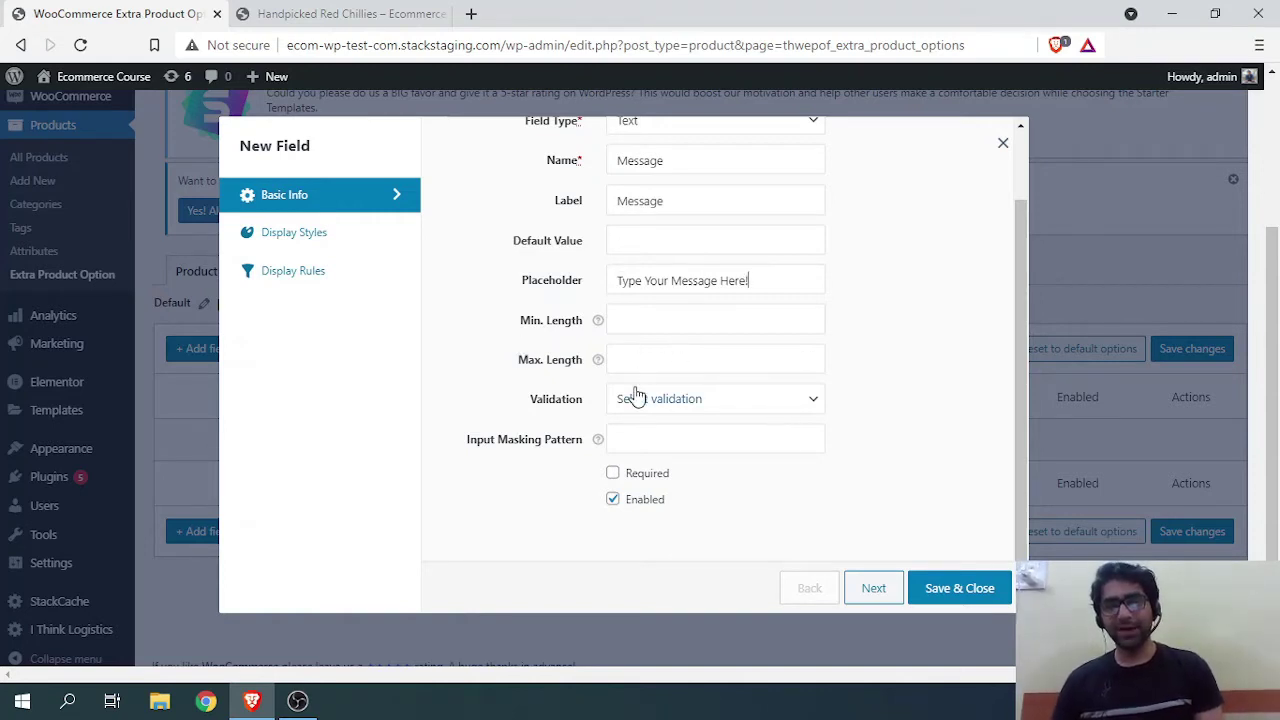
{"action": "left_click", "coordinate": [716, 405]}
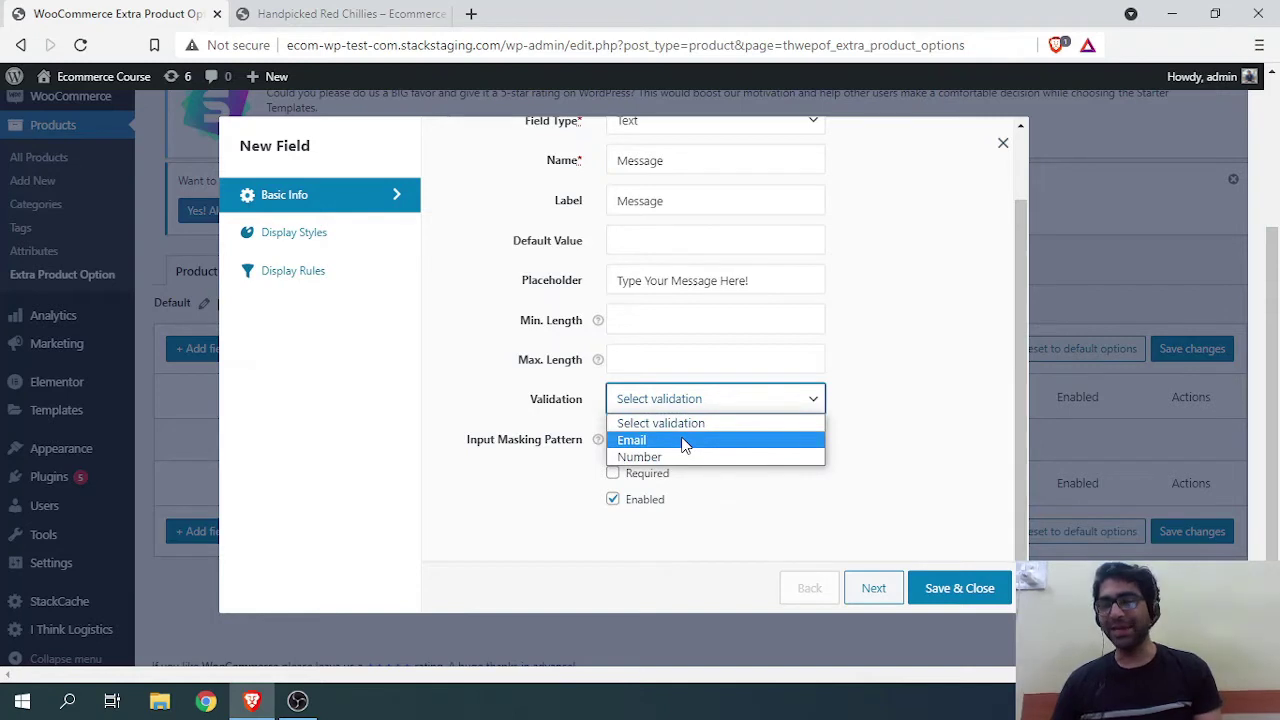
{"action": "left_click", "coordinate": [680, 423]}
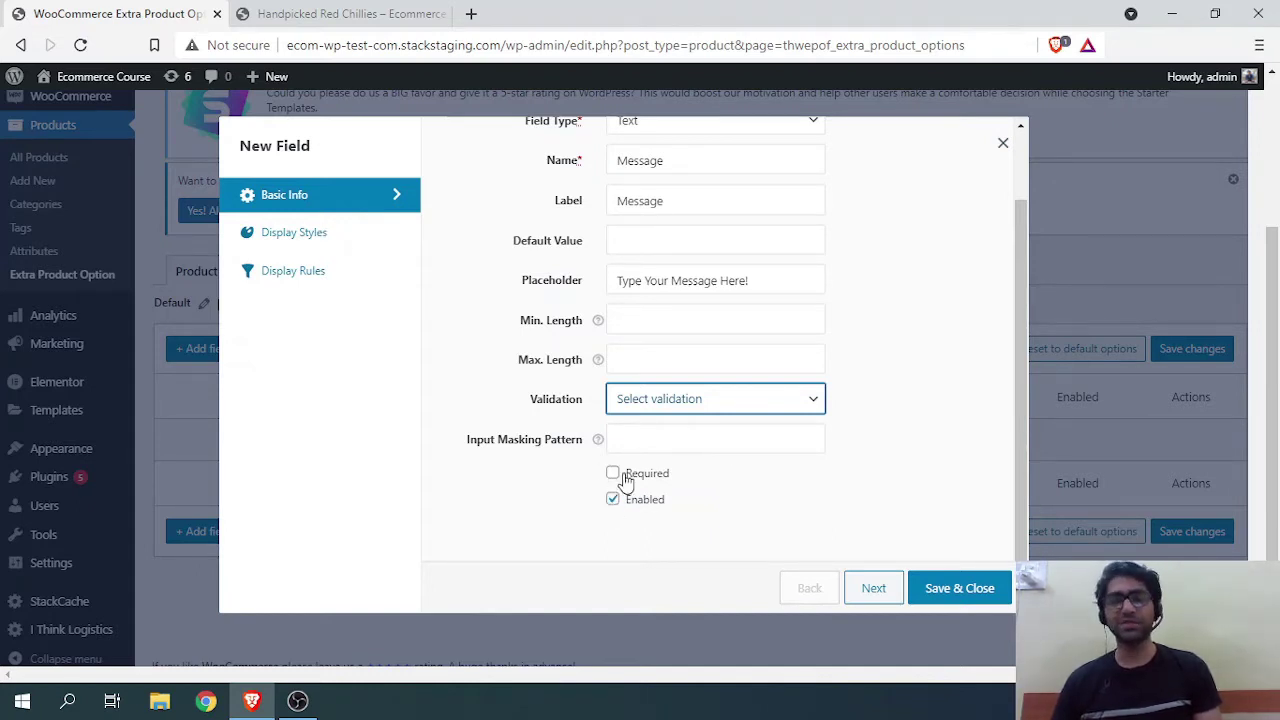
{"action": "left_click", "coordinate": [352, 240]}
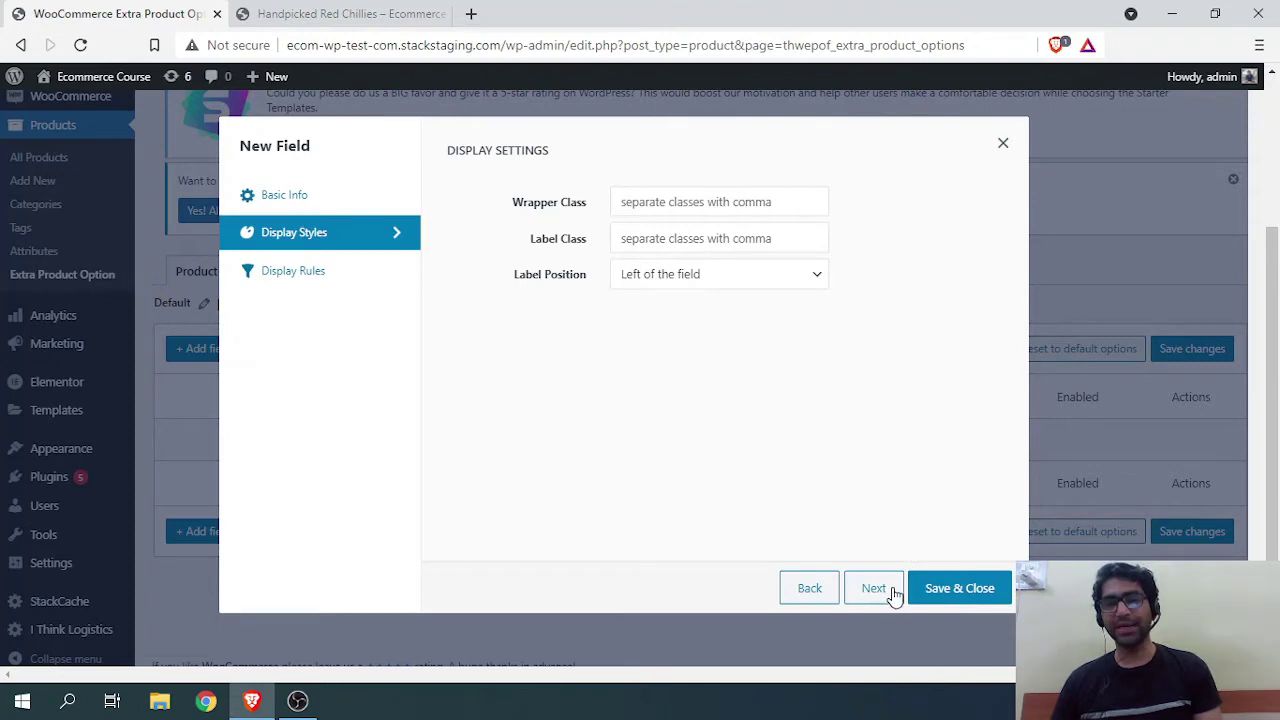
Step: Change the Message field's label position from Left of field to Above field
{"action": "left_click", "coordinate": [328, 196]}
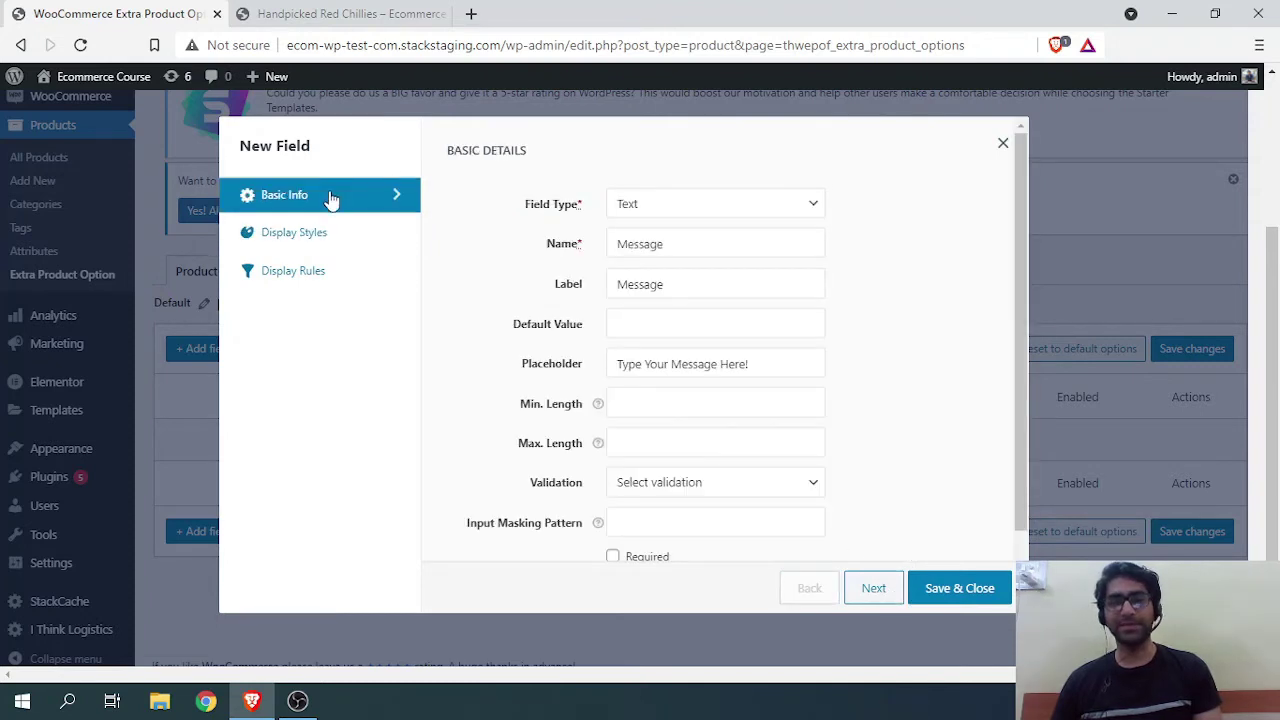
{"action": "left_click", "coordinate": [872, 590]}
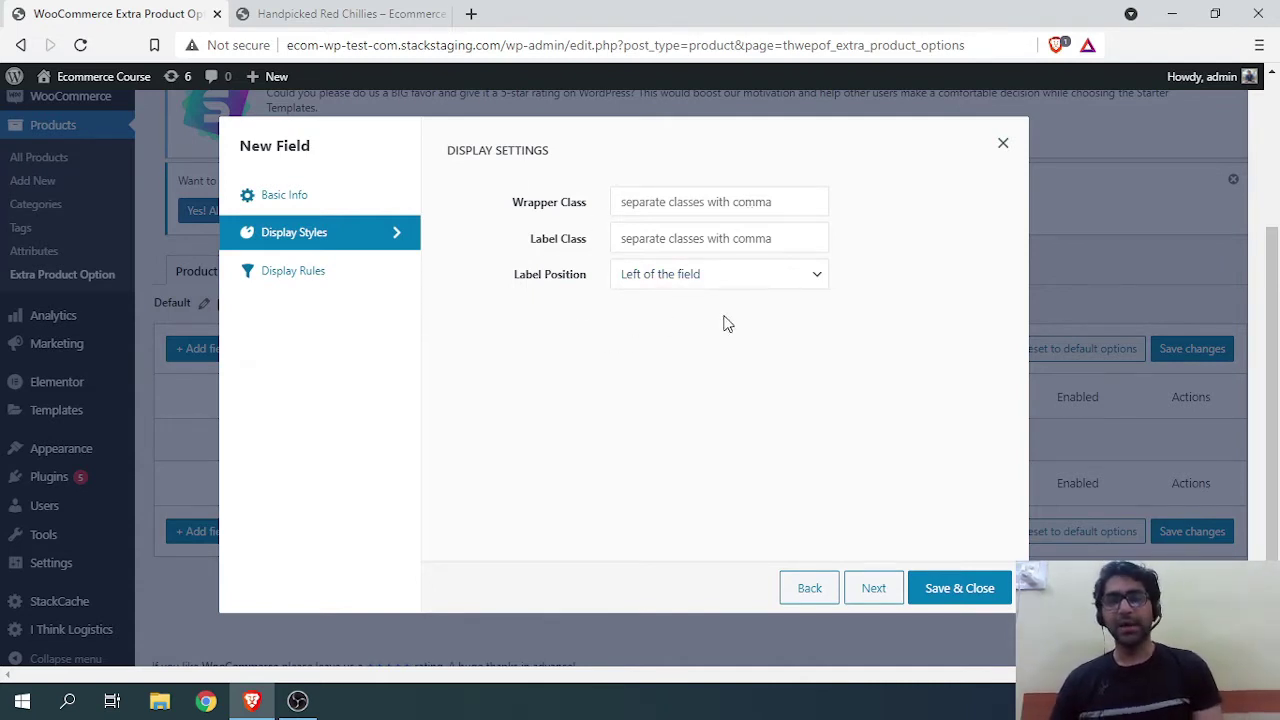
{"action": "left_click", "coordinate": [640, 279]}
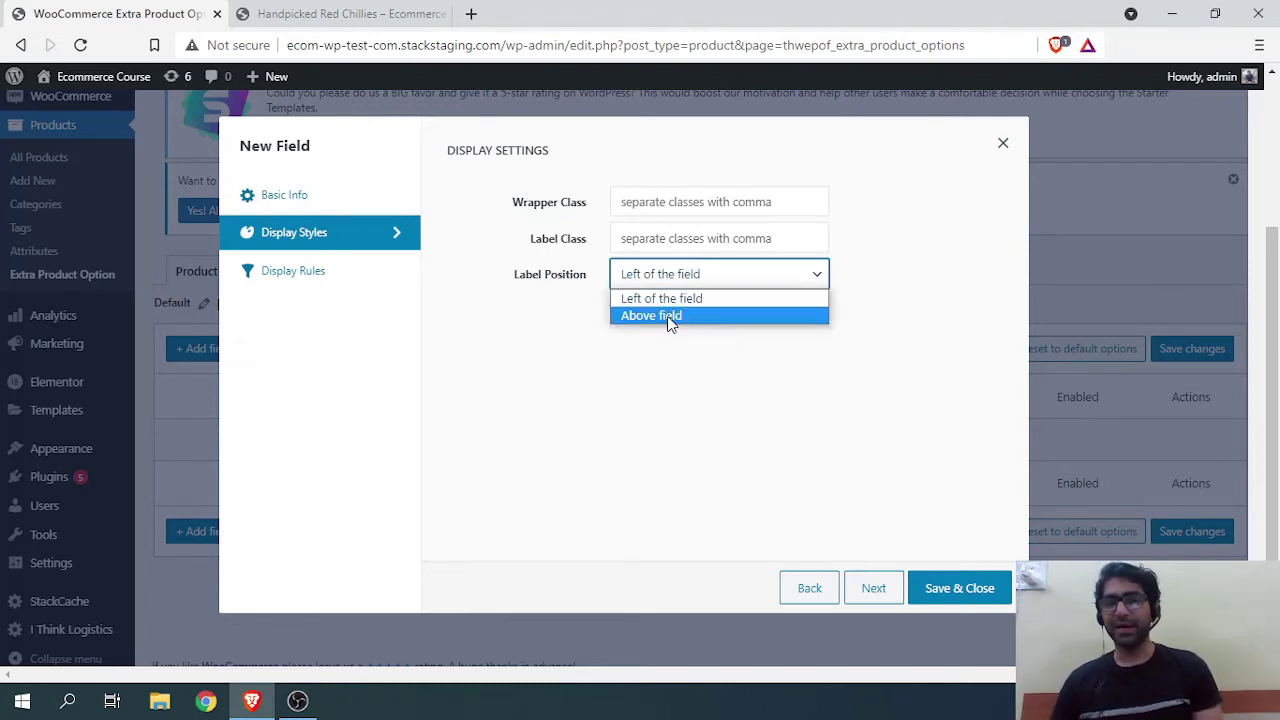
{"action": "left_click", "coordinate": [671, 316]}
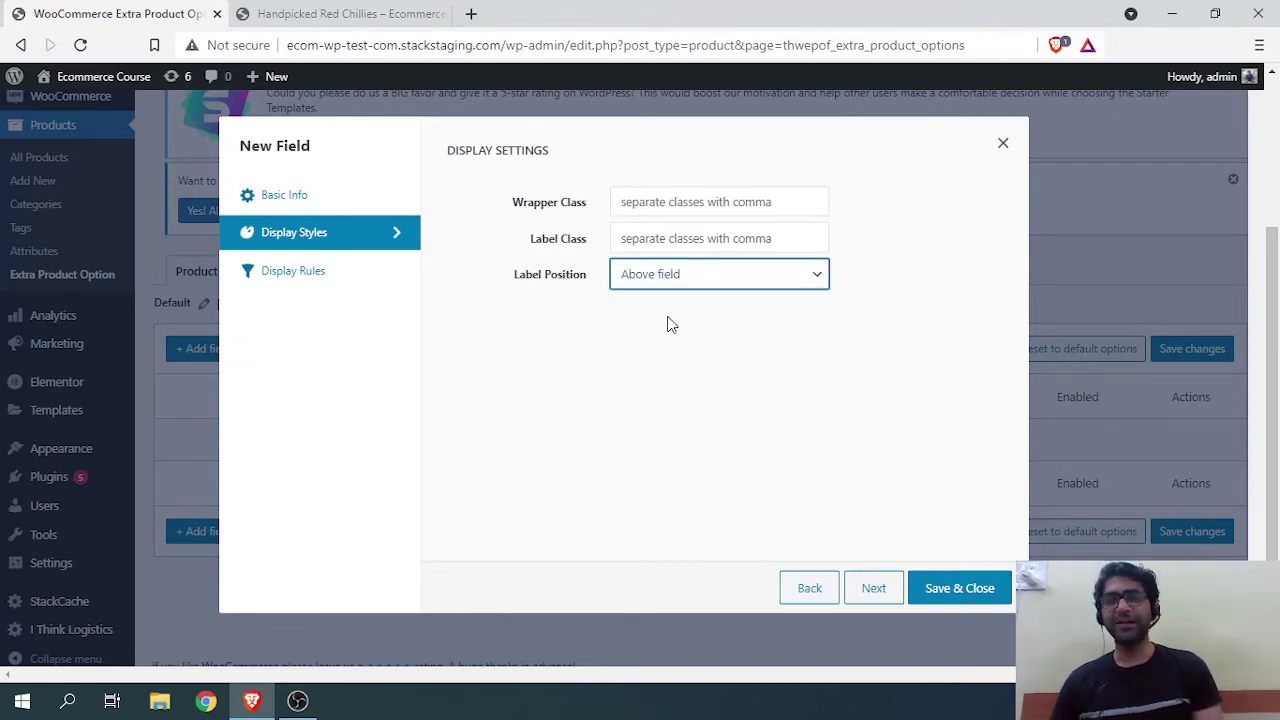
{"action": "left_click", "coordinate": [326, 281]}
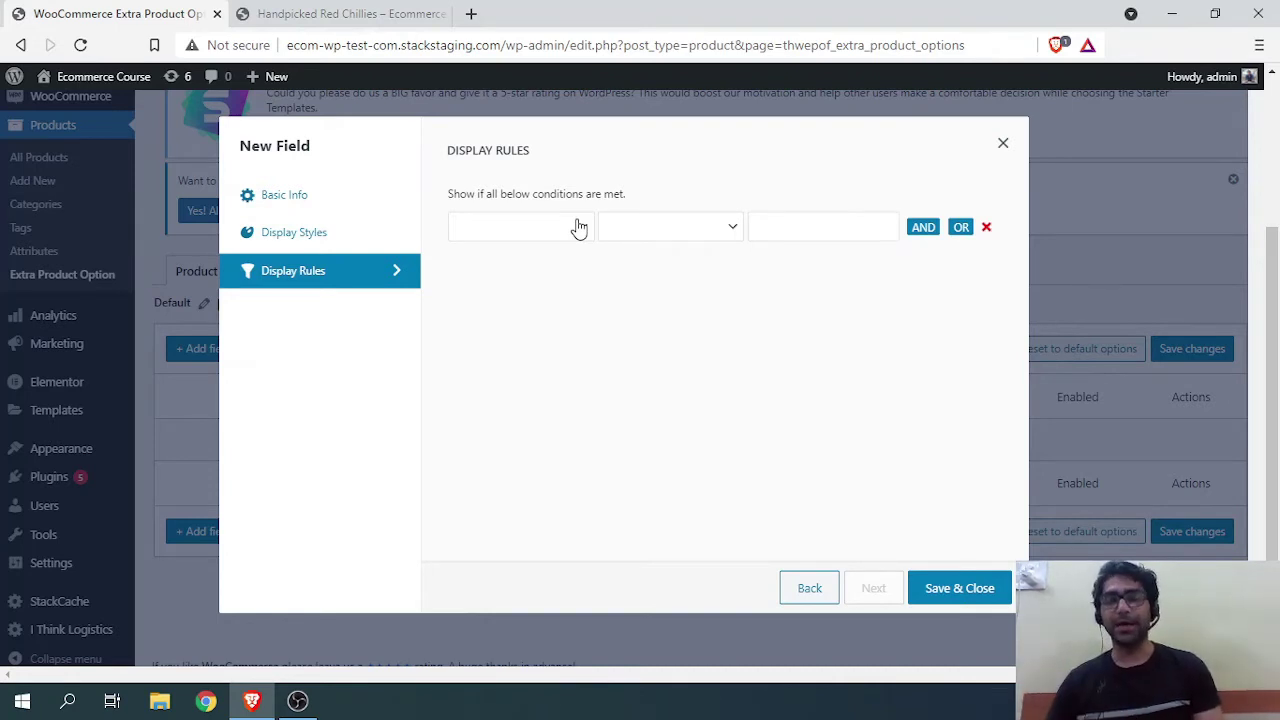
Step: Add a display rule: Category Equals to/In Juice, then try saving the field
{"action": "left_click", "coordinate": [578, 229]}
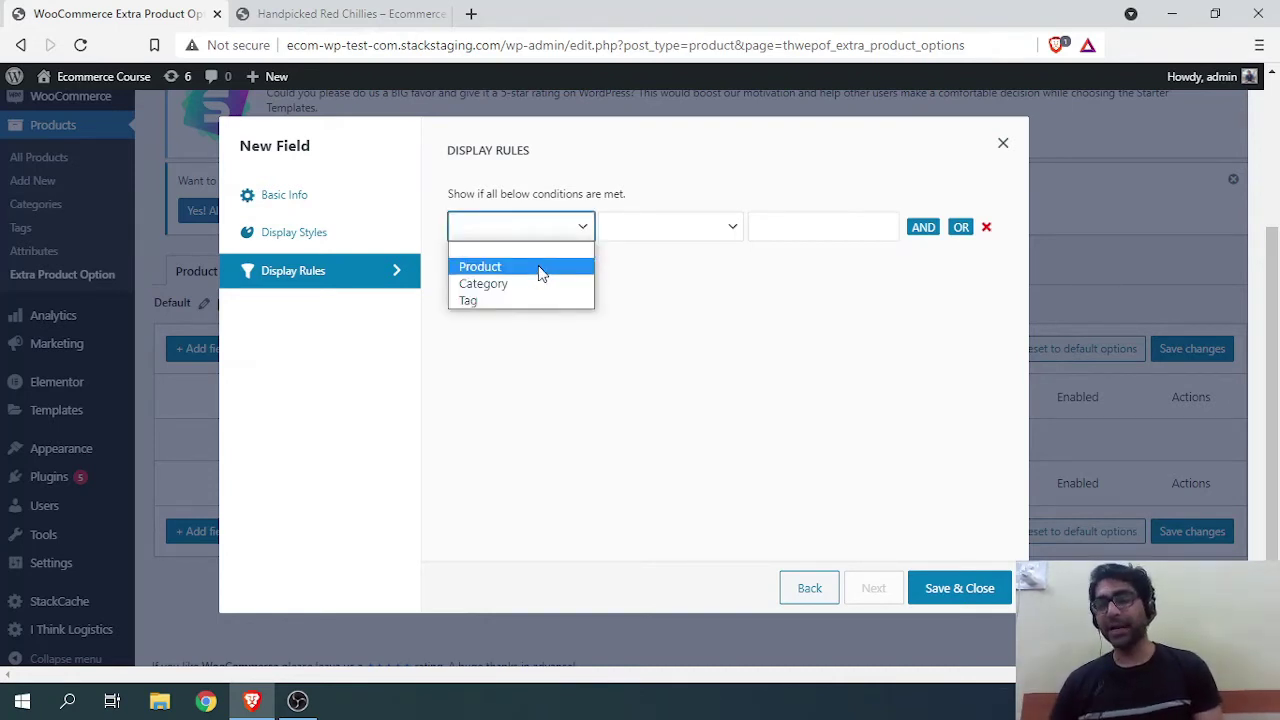
{"action": "left_click", "coordinate": [538, 283]}
{"action": "left_click", "coordinate": [718, 230]}
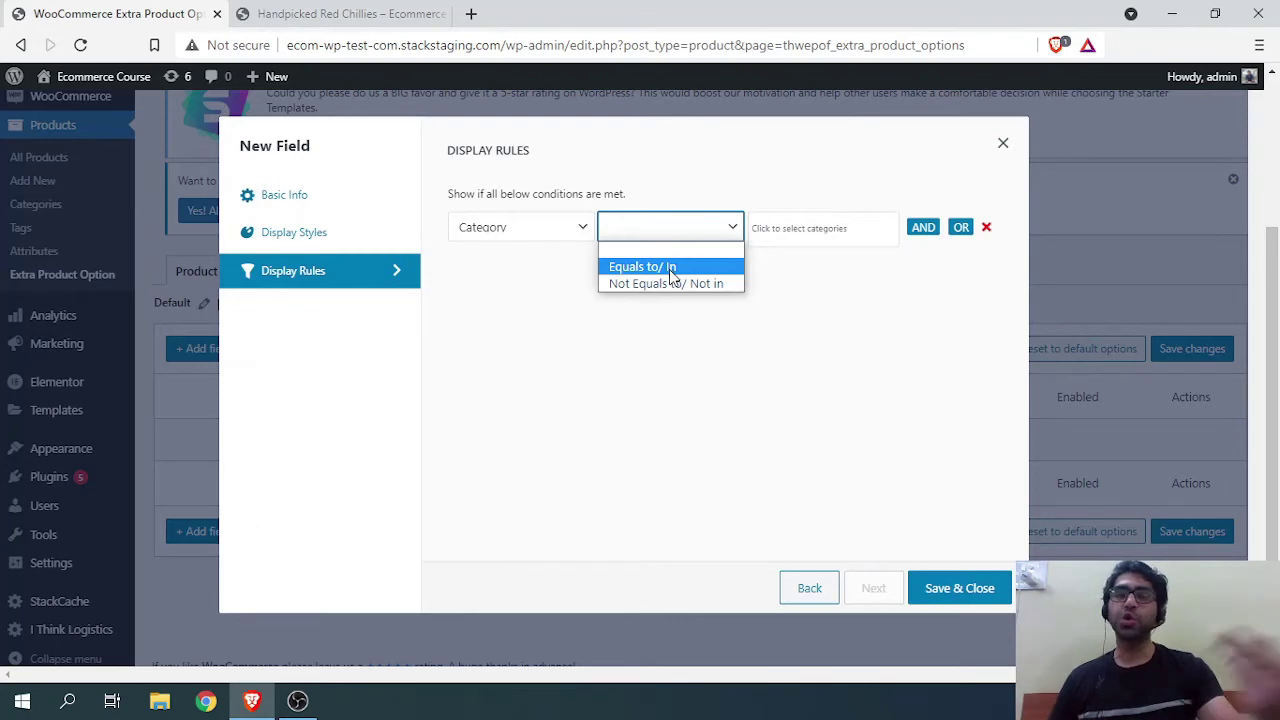
{"action": "left_click", "coordinate": [666, 270]}
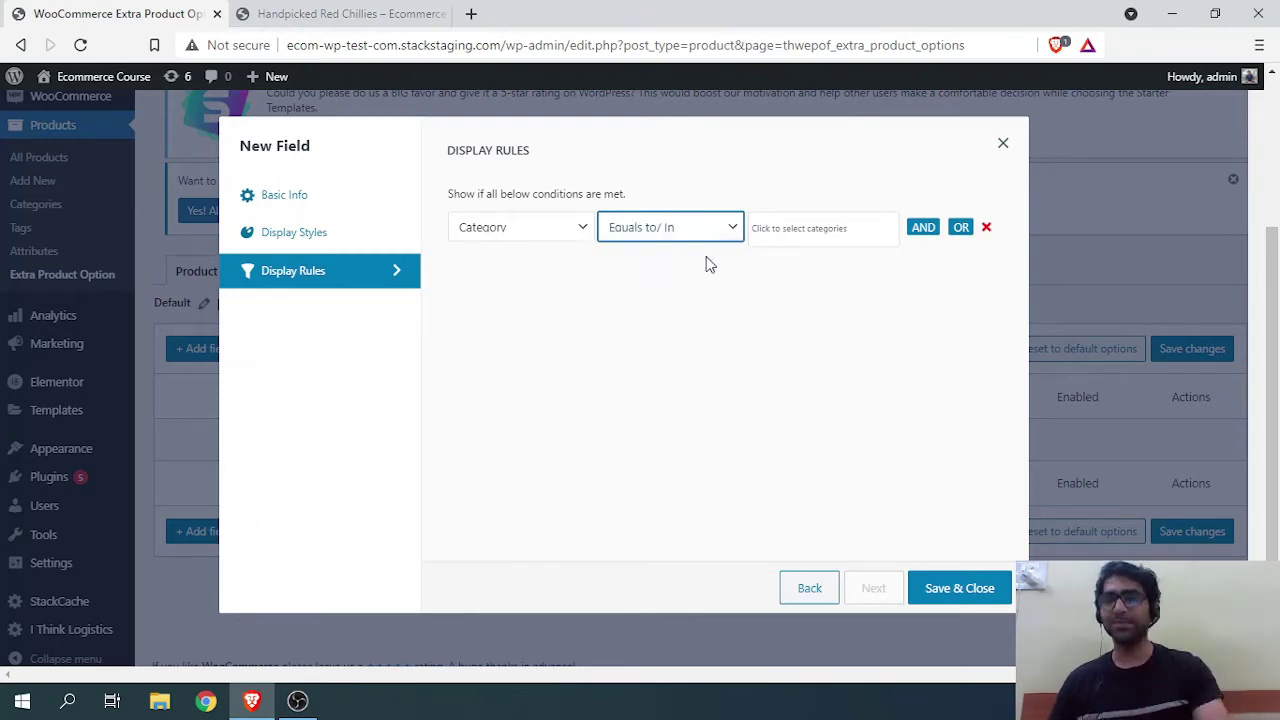
{"action": "left_click", "coordinate": [825, 236]}
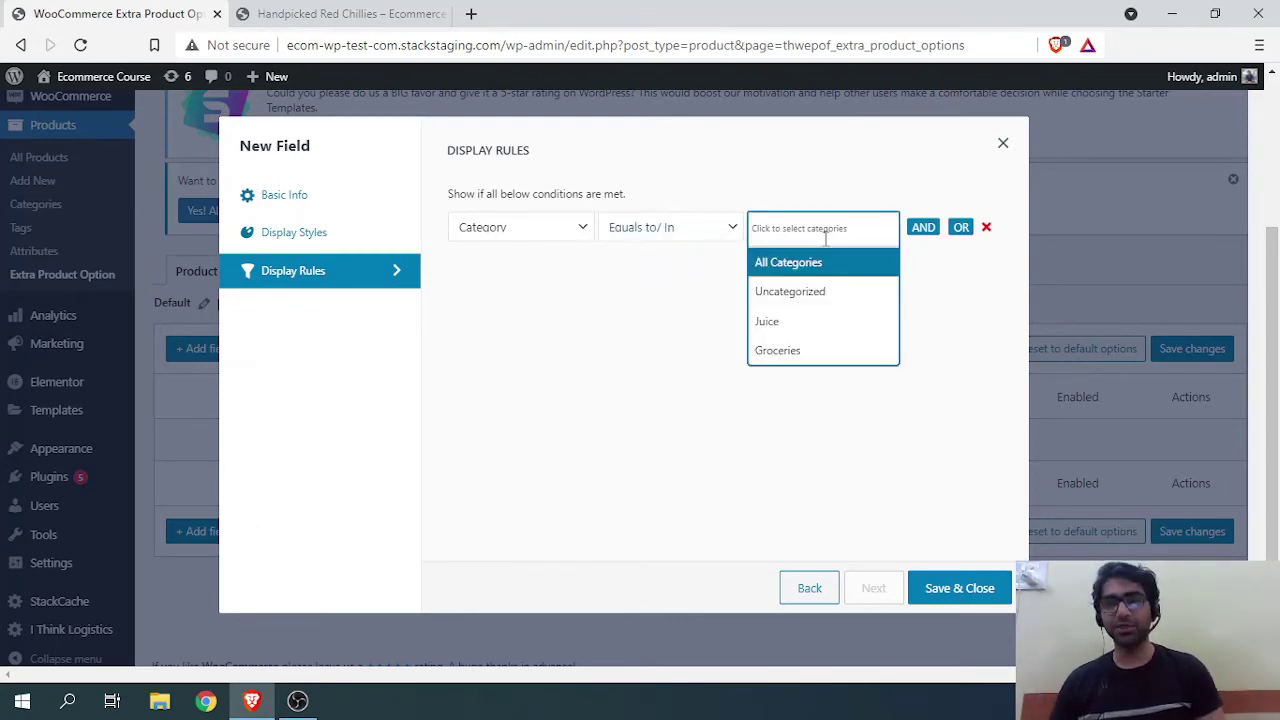
{"action": "left_click", "coordinate": [793, 322]}
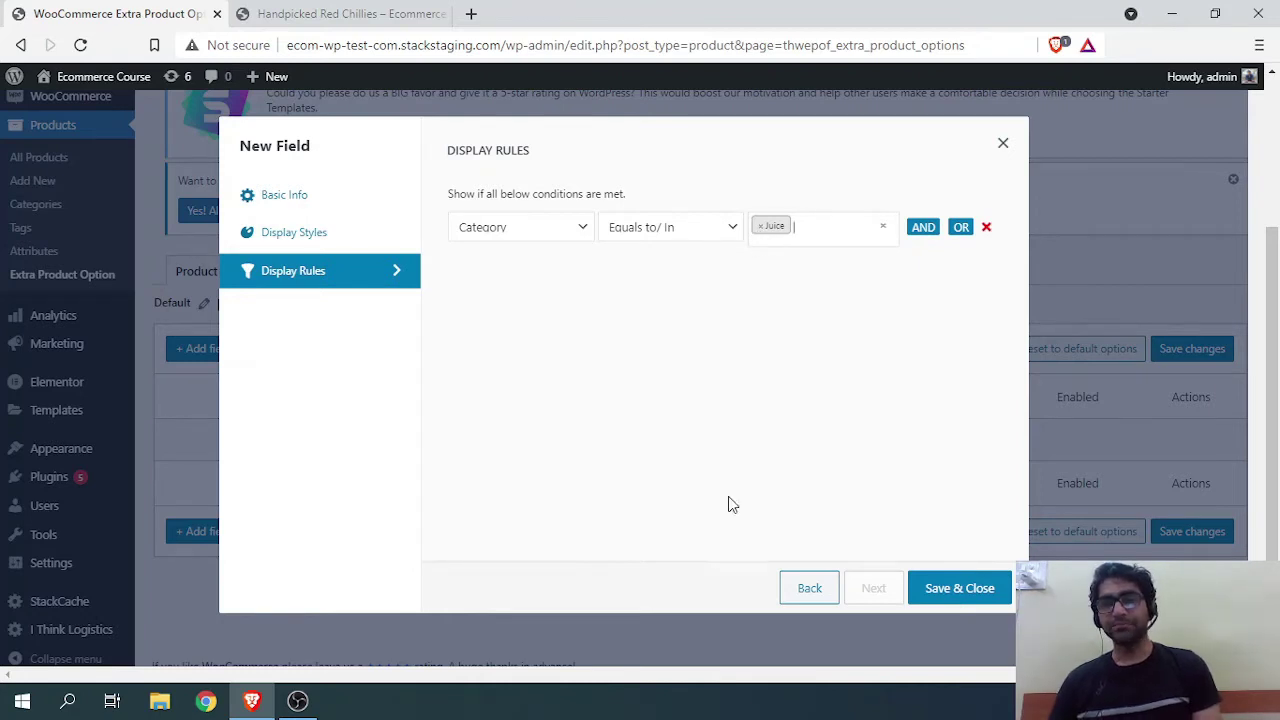
{"action": "left_click", "coordinate": [965, 593]}
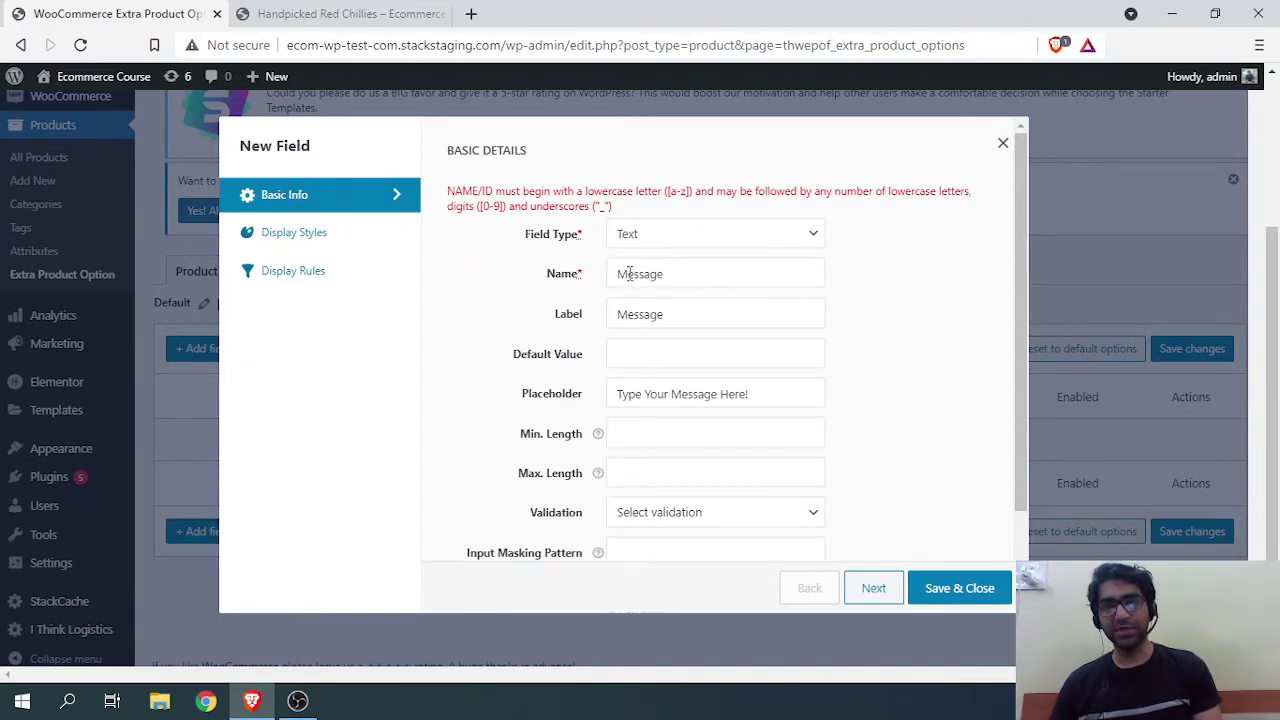
Step: Rename the field to lowercase 'message' and save it into the fields list
{"action": "left_click_drag", "start_coordinate": [629, 273], "coordinate": [610, 275]}
{"action": "type", "text": "m"}
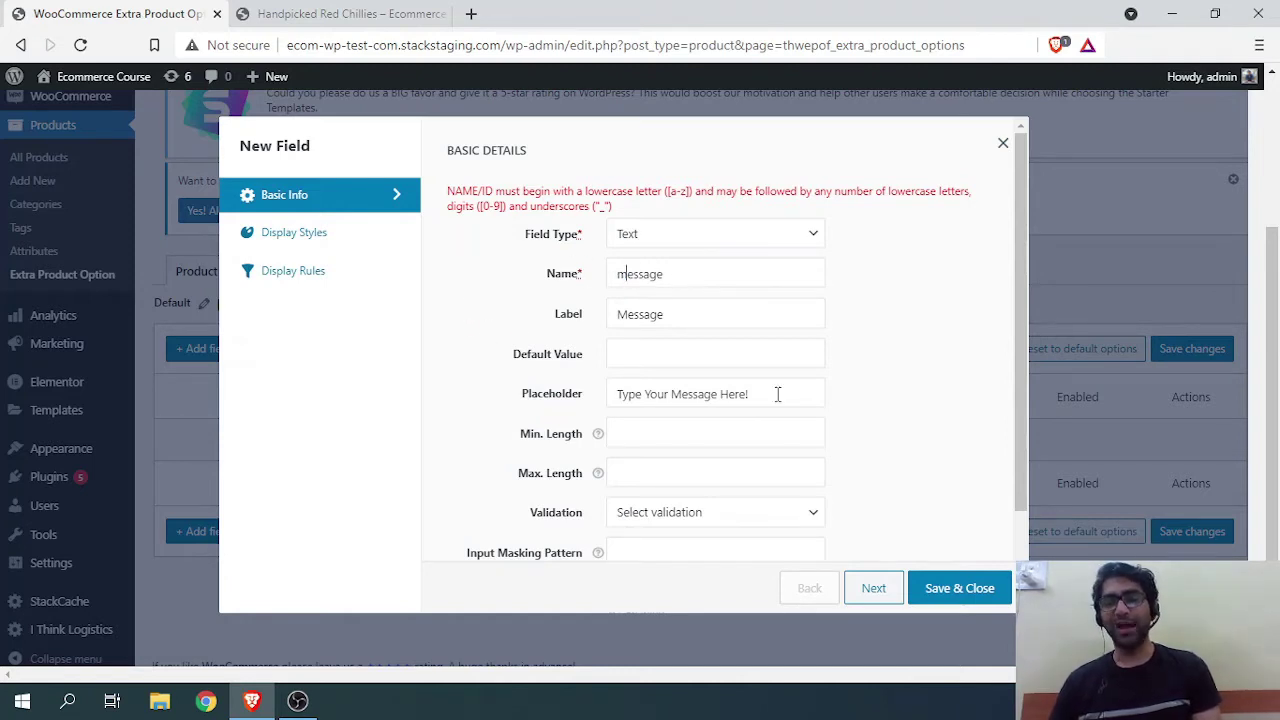
{"action": "left_click", "coordinate": [959, 594]}
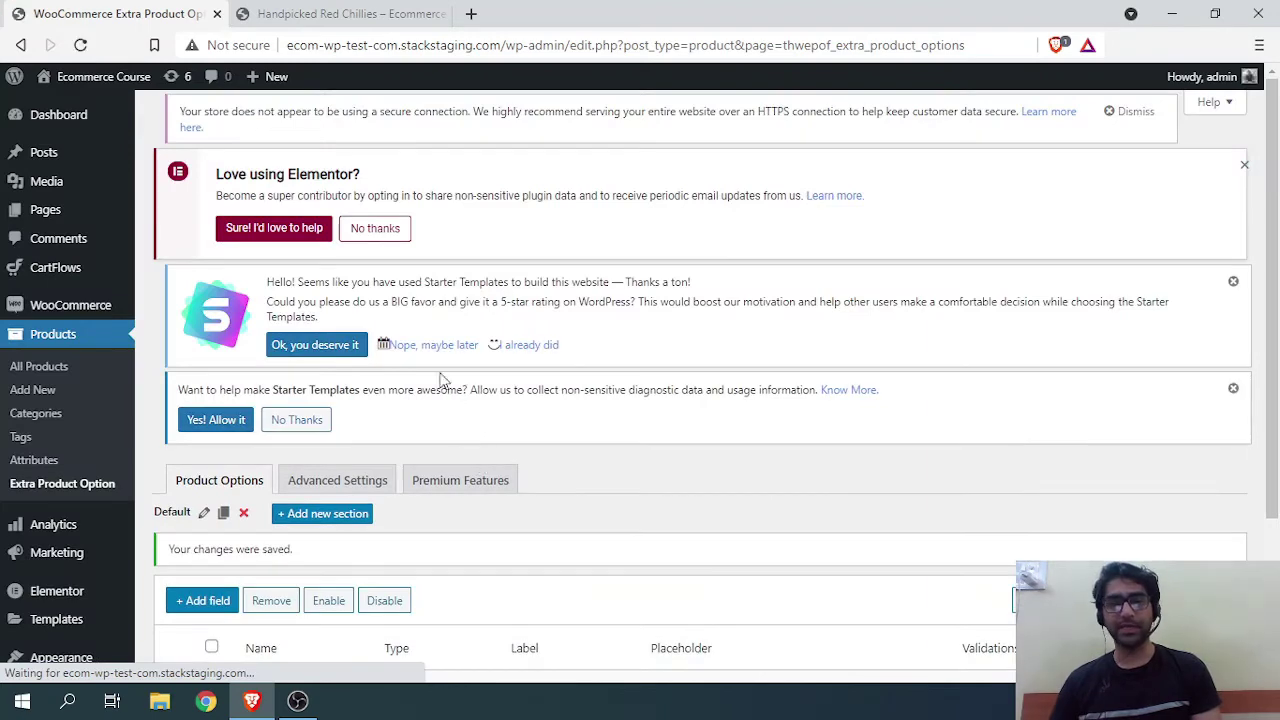
{"action": "scroll", "coordinate": [440, 385], "scroll_direction": "down", "scroll_amount": 2}
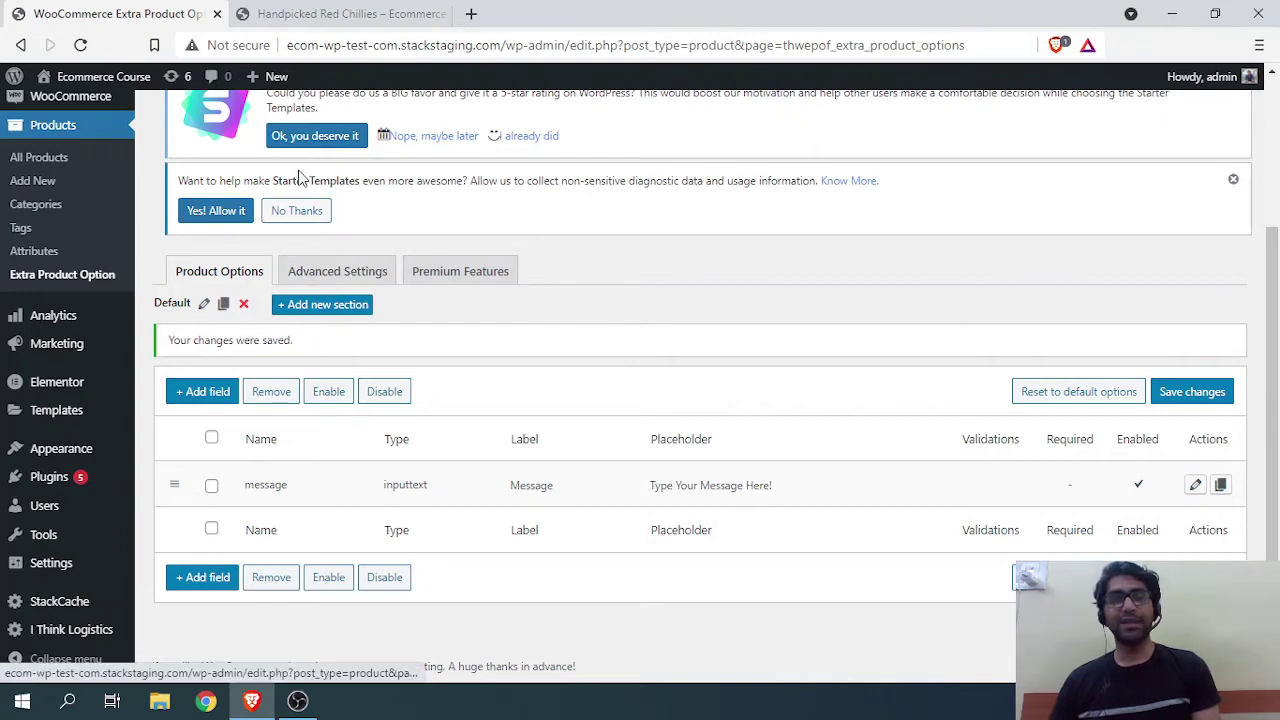
{"action": "left_click", "coordinate": [319, 16]}
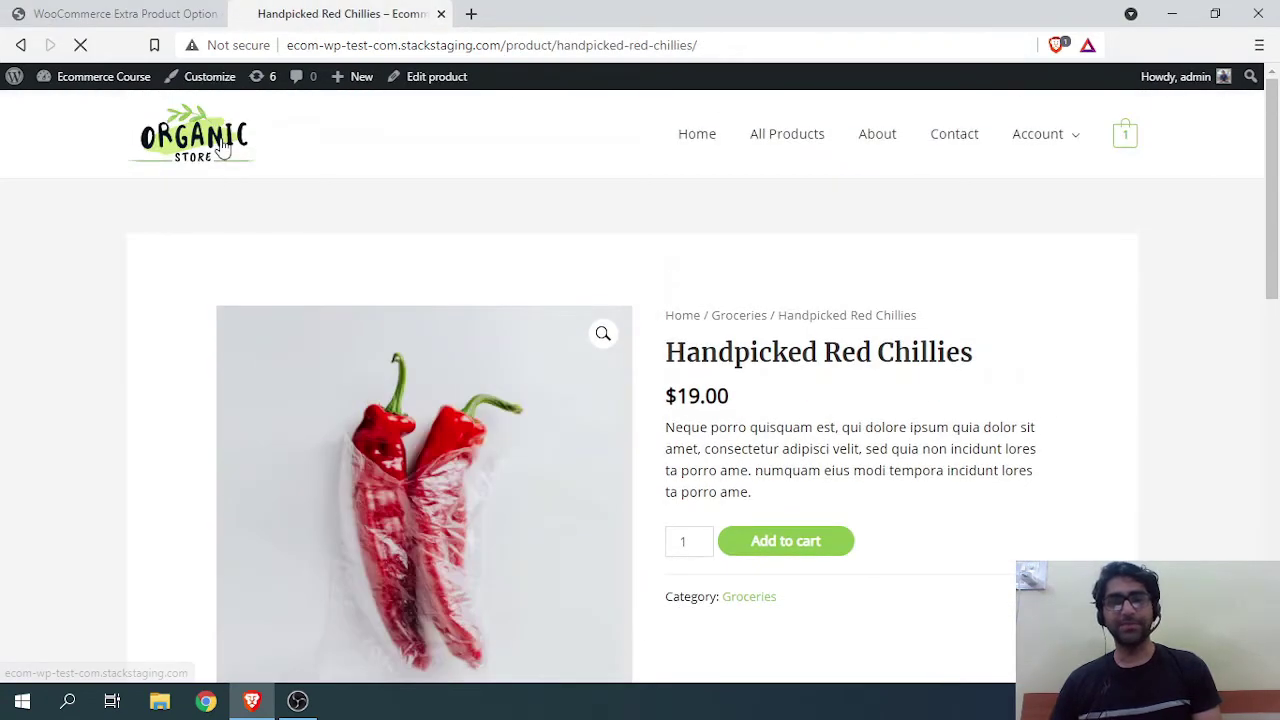
Step: Open the Fresh Orange Juice product page from the store's shop listing
{"action": "left_click", "coordinate": [809, 136]}
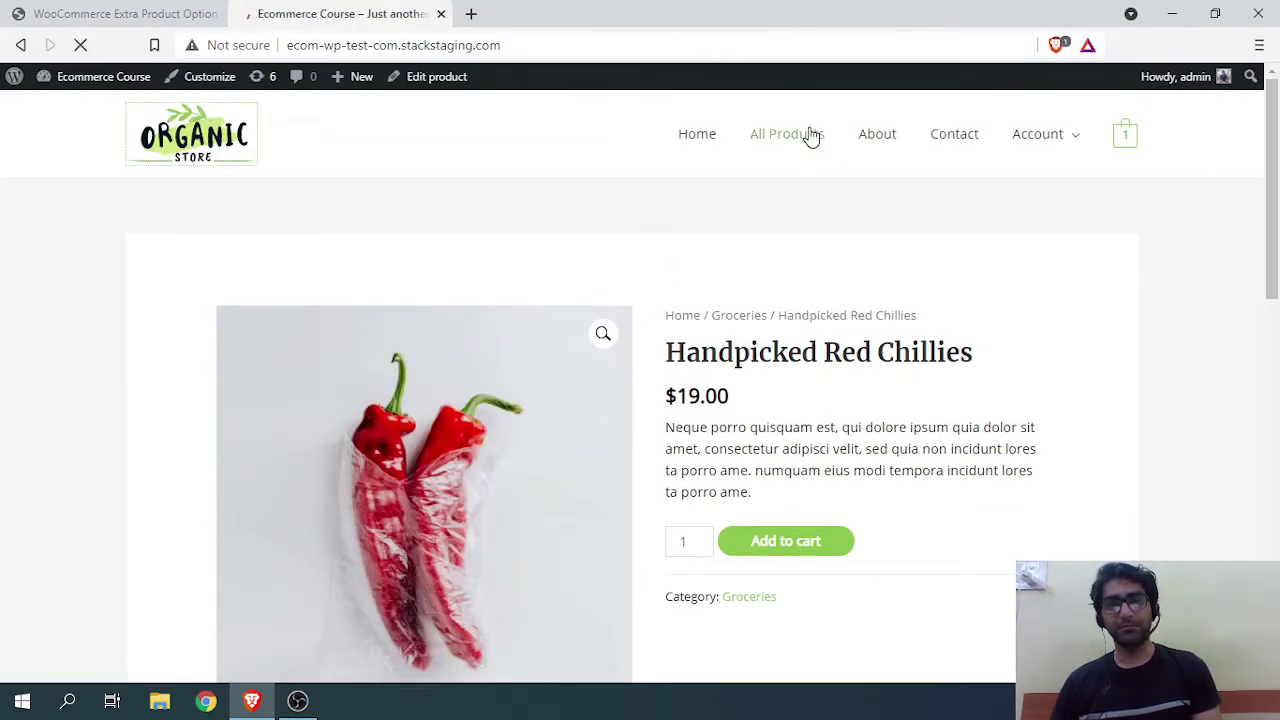
{"action": "left_click", "coordinate": [806, 136]}
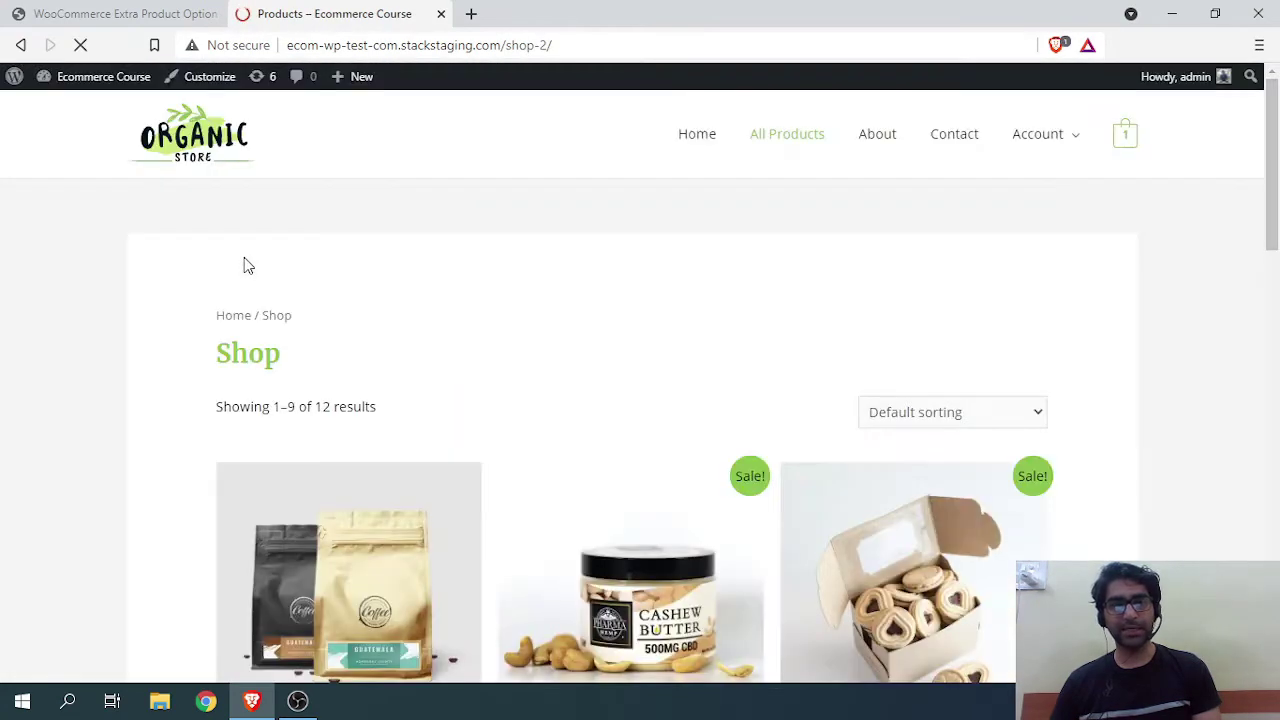
{"action": "scroll", "coordinate": [244, 262], "scroll_direction": "down", "scroll_amount": 4}
{"action": "scroll", "coordinate": [244, 265], "scroll_direction": "down", "scroll_amount": 1}
{"action": "scroll", "coordinate": [389, 340], "scroll_direction": "down", "scroll_amount": 3}
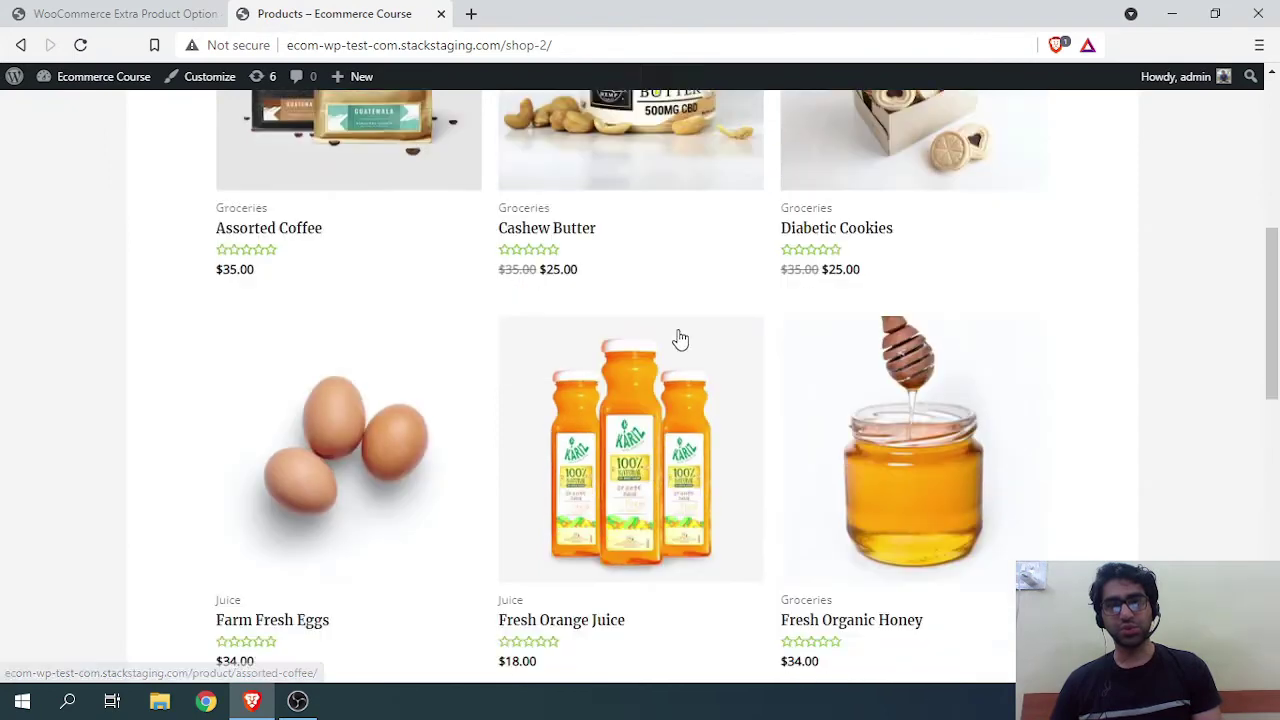
{"action": "left_click", "coordinate": [611, 259]}
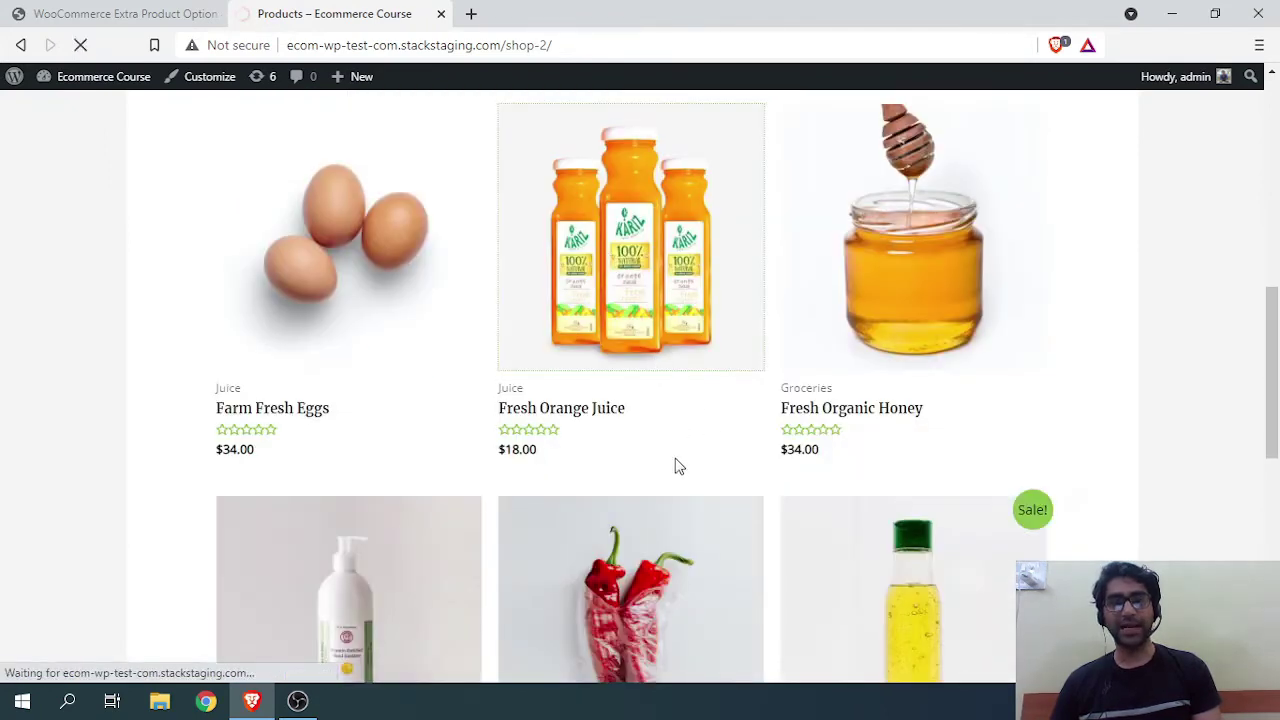
Step: Enter 'Deliver it fast' in the Message field and add the juice to the cart
{"action": "scroll", "coordinate": [785, 408], "scroll_direction": "down", "scroll_amount": 2}
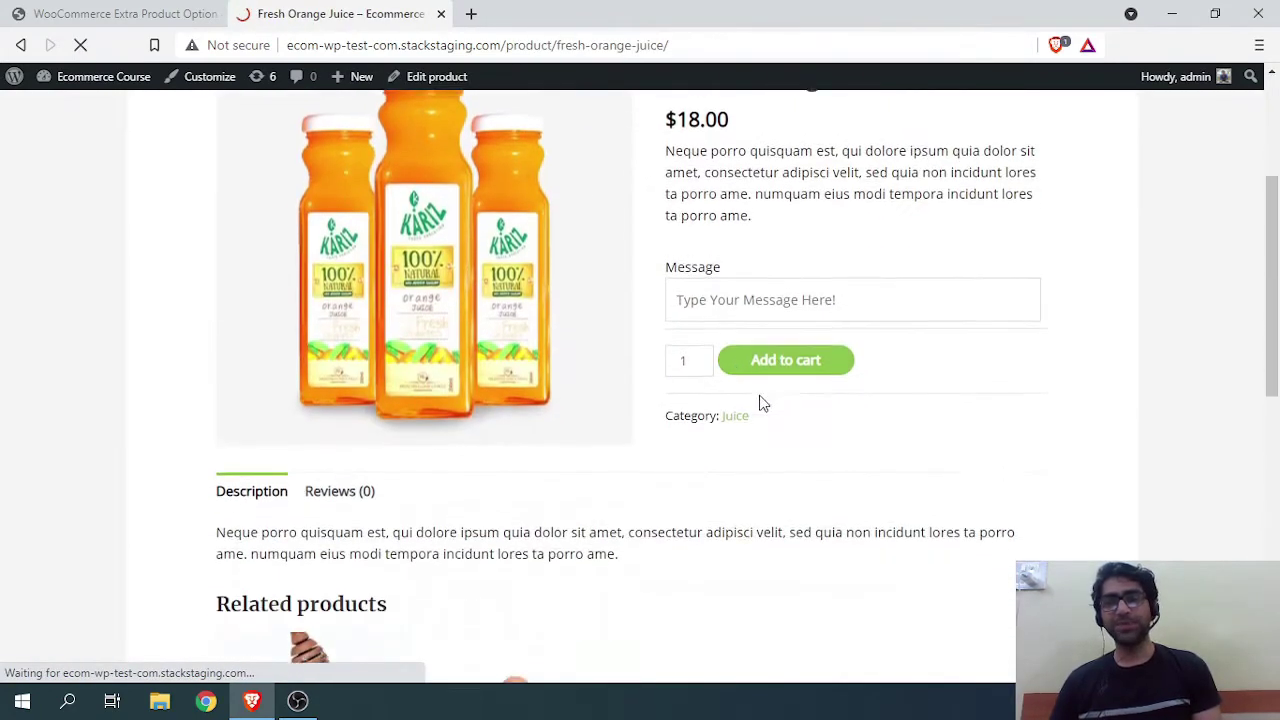
{"action": "left_click", "coordinate": [689, 293]}
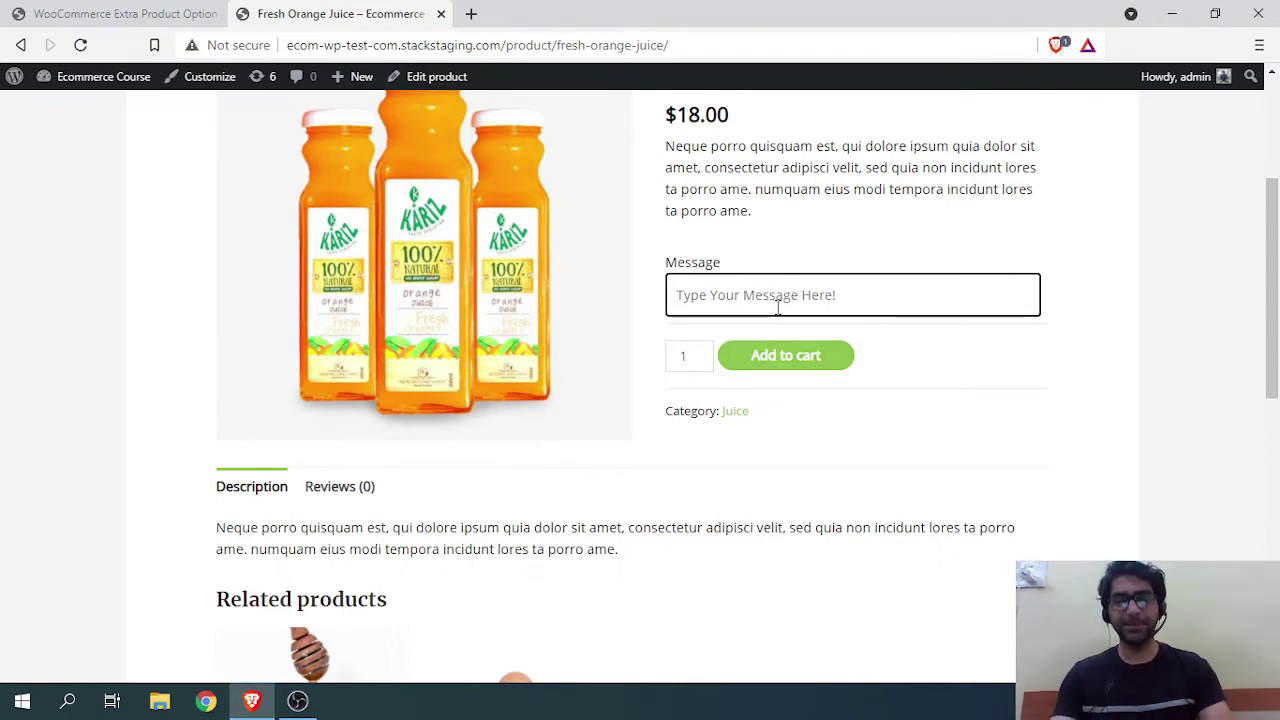
{"action": "type", "text": "Deliver it fast"}
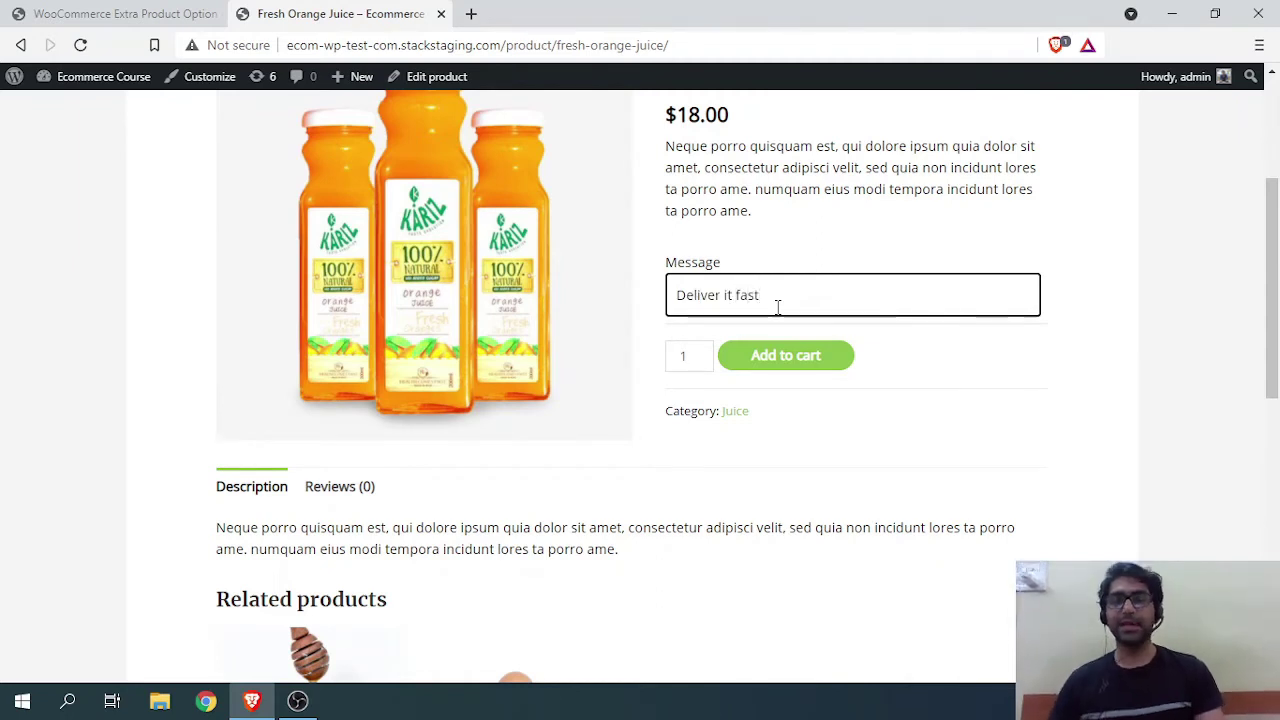
{"action": "left_click", "coordinate": [762, 364]}
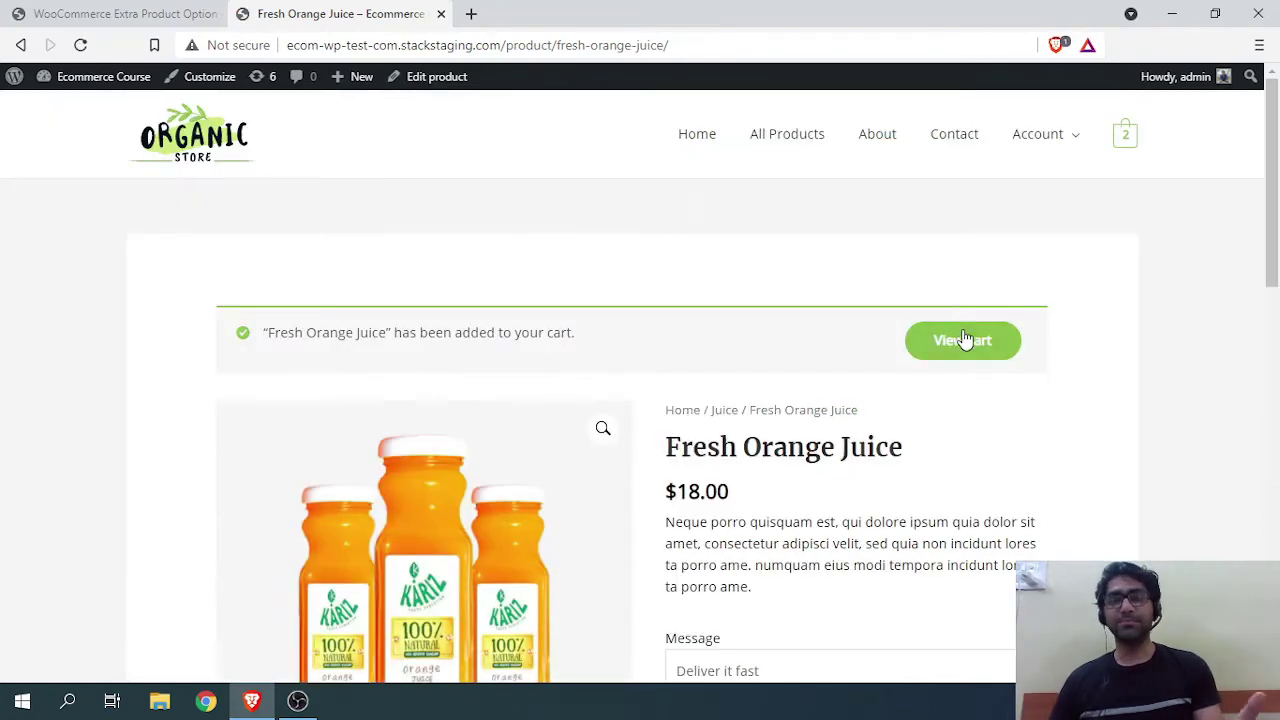
Step: Remove Hand Sanitizer from the cart and check Fresh Orange Juice shows 'Deliver it fast'
{"action": "left_click", "coordinate": [962, 335]}
{"action": "scroll", "coordinate": [603, 251], "scroll_direction": "down", "scroll_amount": 2}
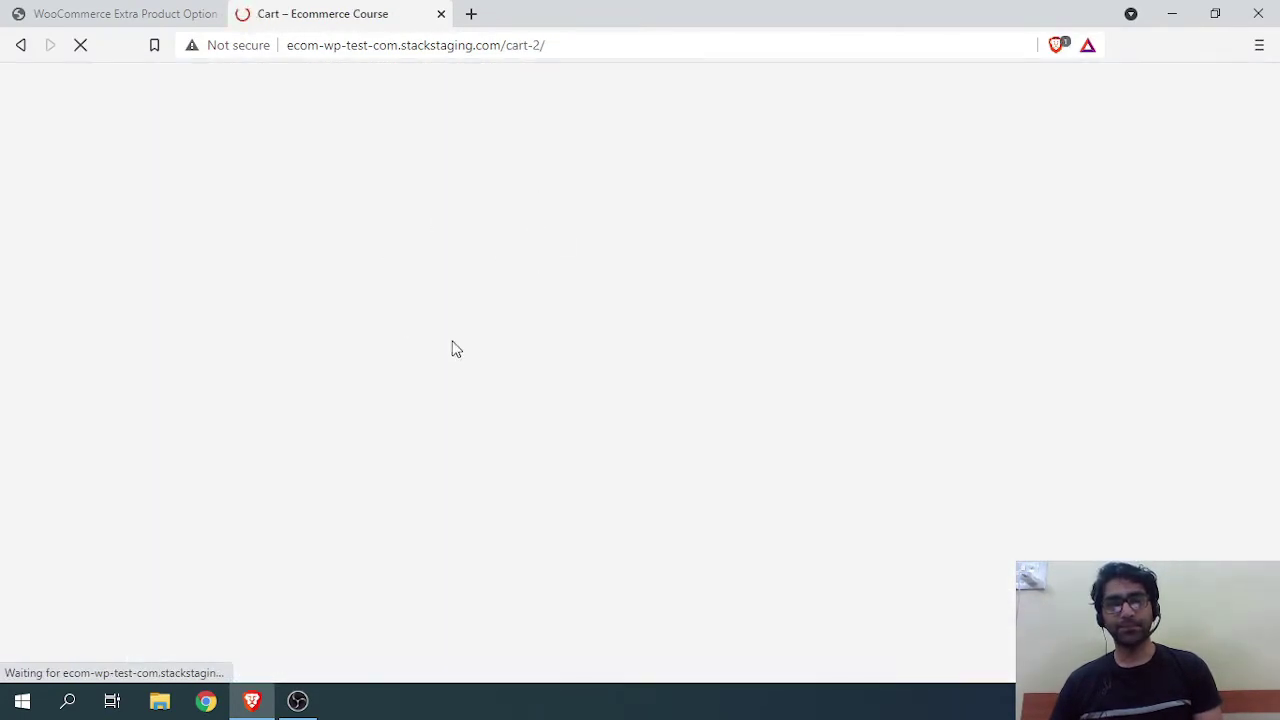
{"action": "scroll", "coordinate": [535, 380], "scroll_direction": "down", "scroll_amount": 2}
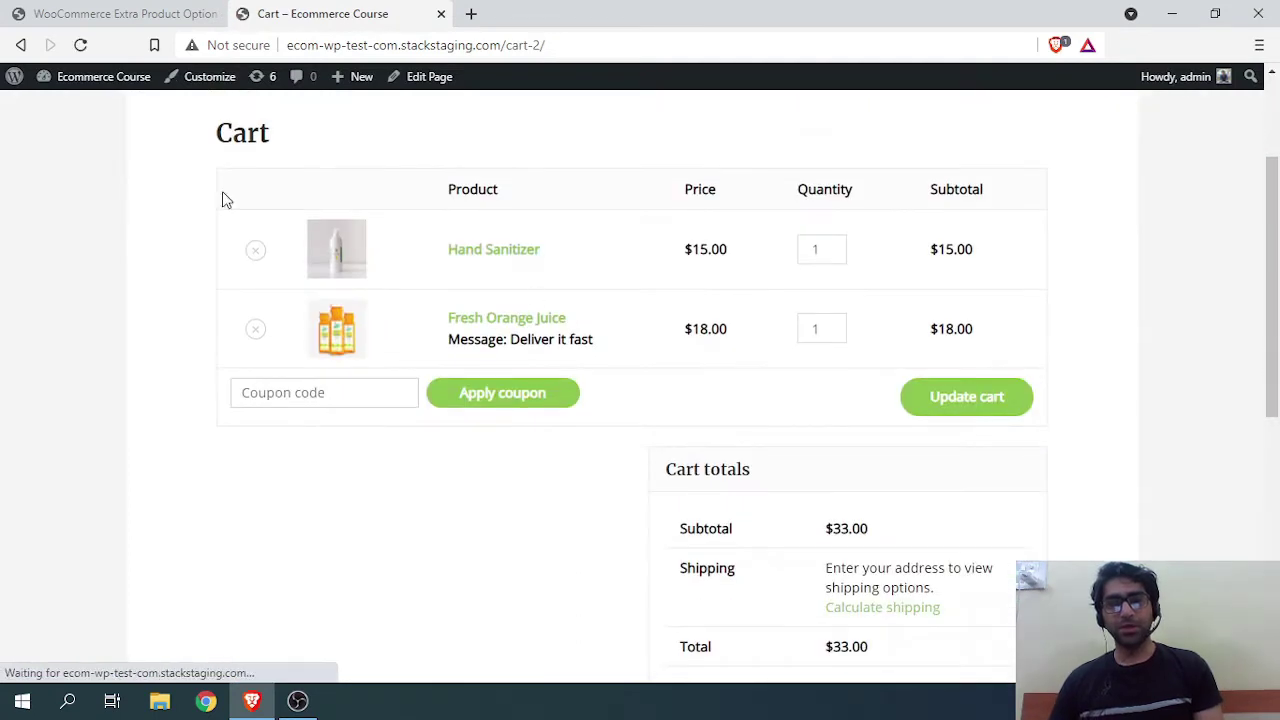
{"action": "left_click", "coordinate": [257, 252]}
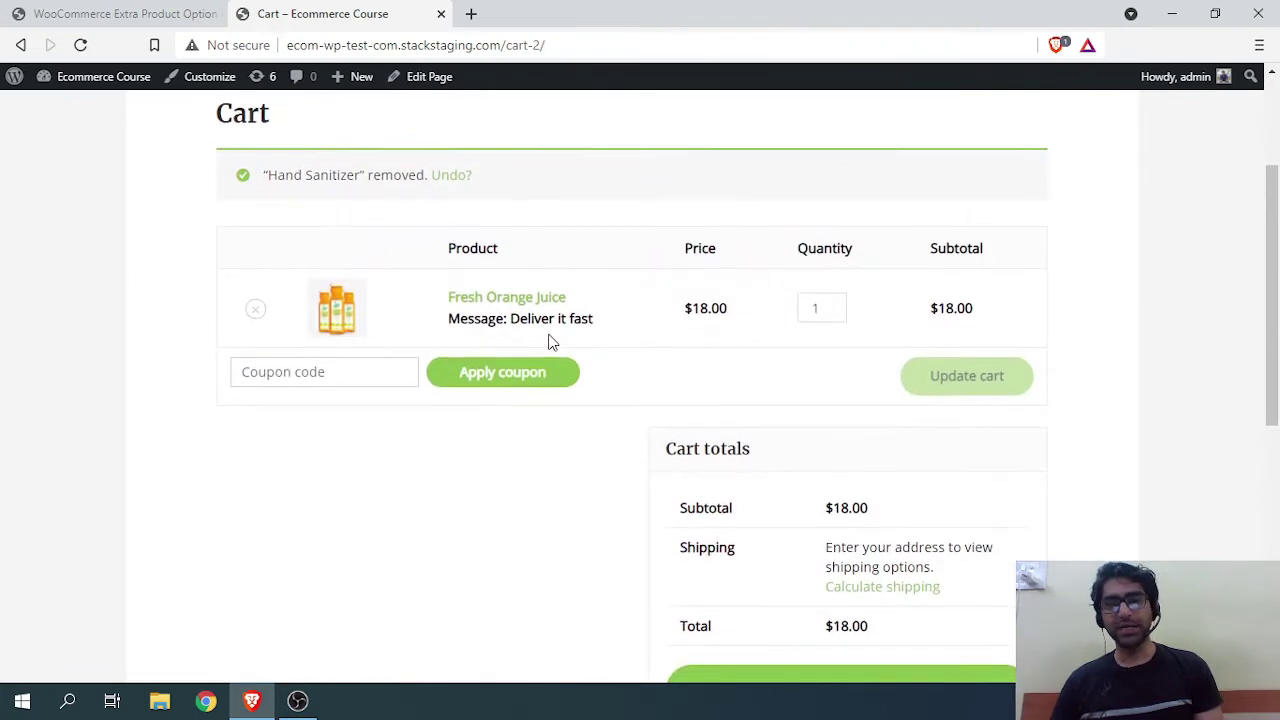
{"action": "left_click_drag", "start_coordinate": [598, 320], "coordinate": [510, 320]}
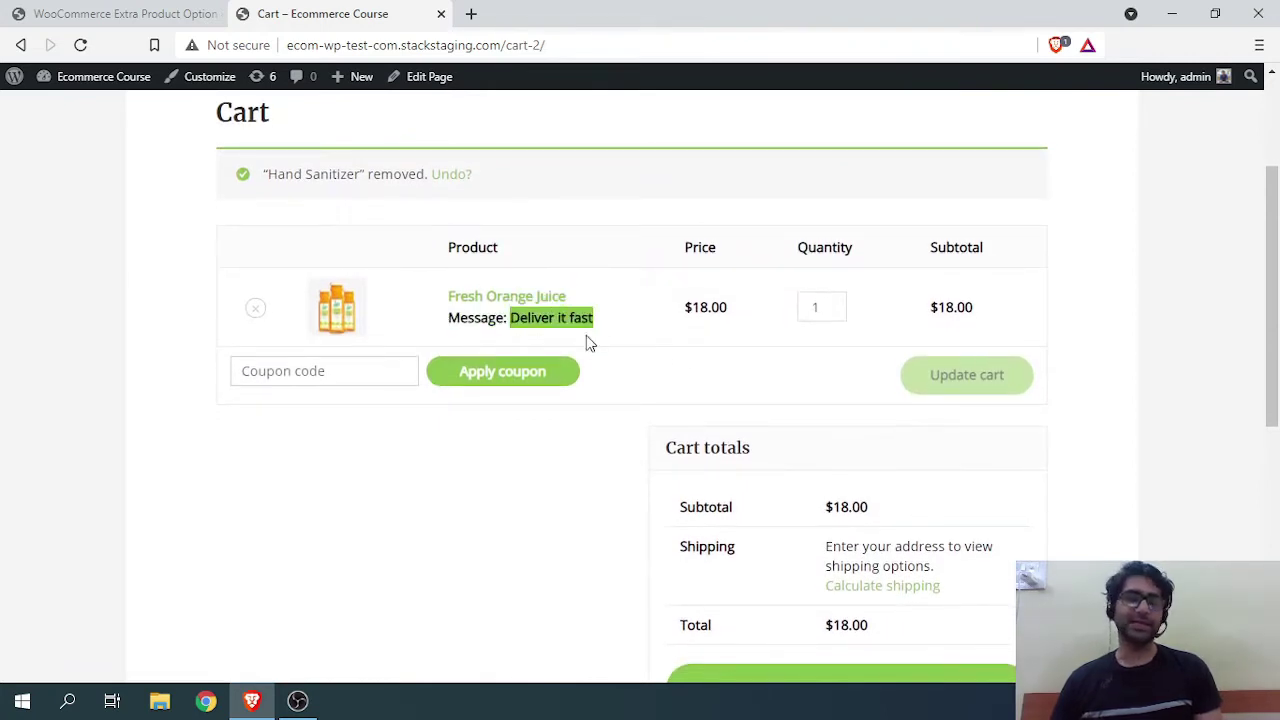
{"action": "scroll", "coordinate": [689, 360], "scroll_direction": "down", "scroll_amount": 1}
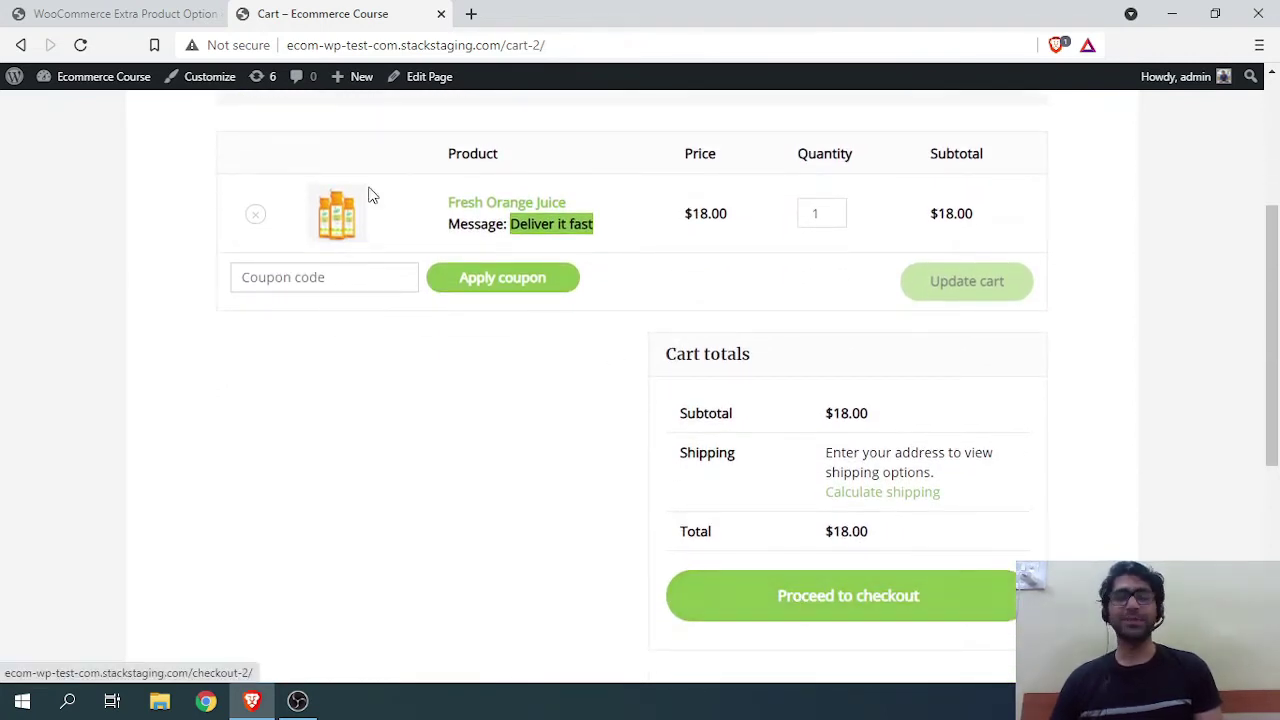
{"action": "scroll", "coordinate": [578, 382], "scroll_direction": "up", "scroll_amount": 2}
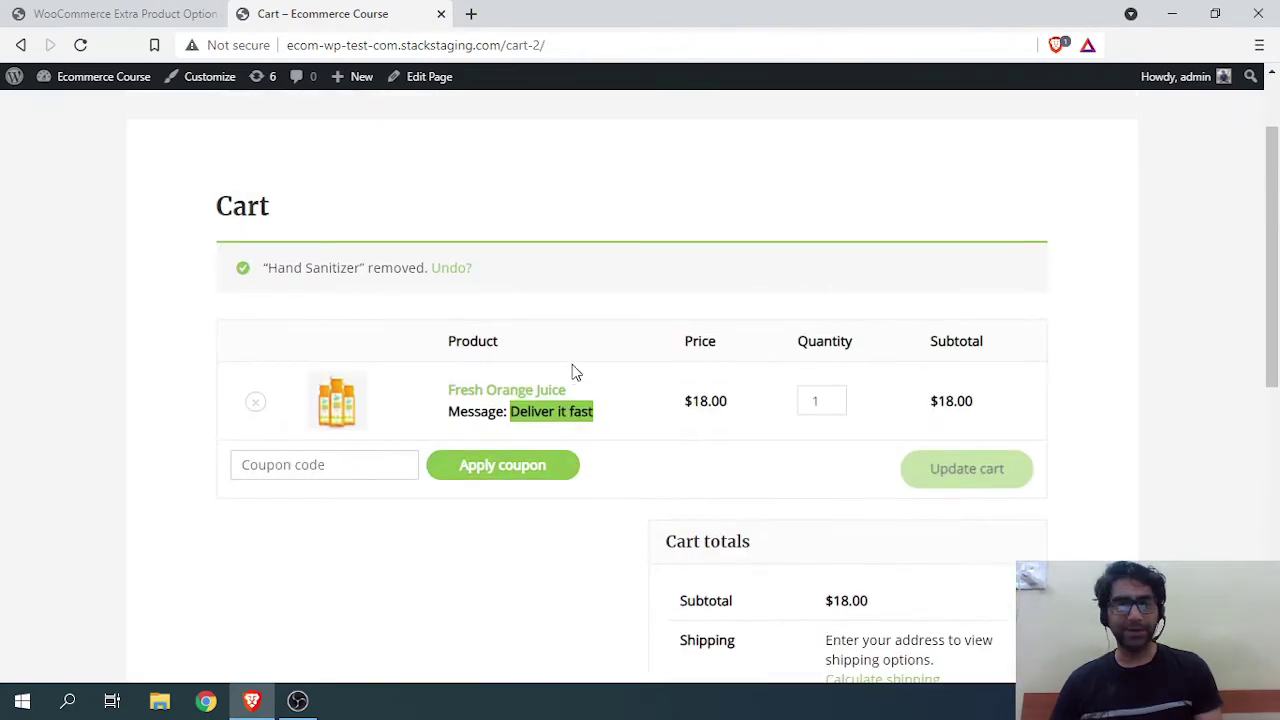
{"action": "scroll", "coordinate": [568, 347], "scroll_direction": "up", "scroll_amount": 1}
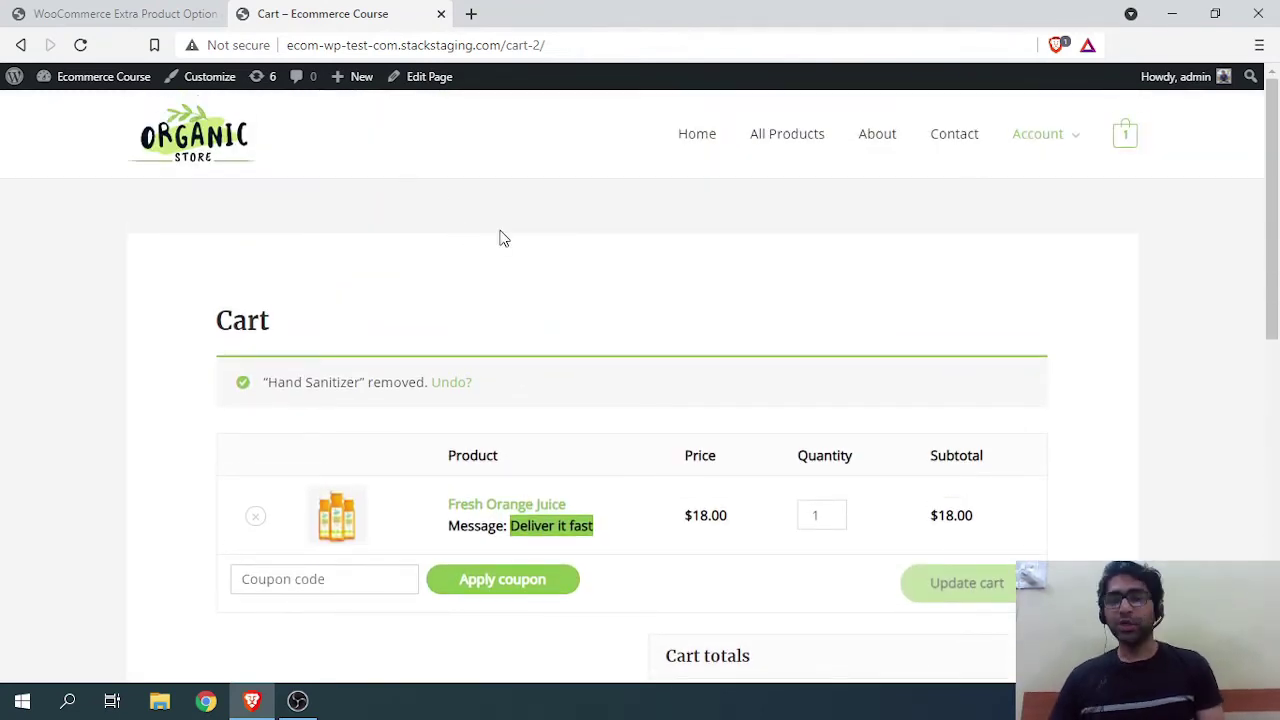
{"action": "scroll", "coordinate": [700, 380], "scroll_direction": "down", "scroll_amount": 3}
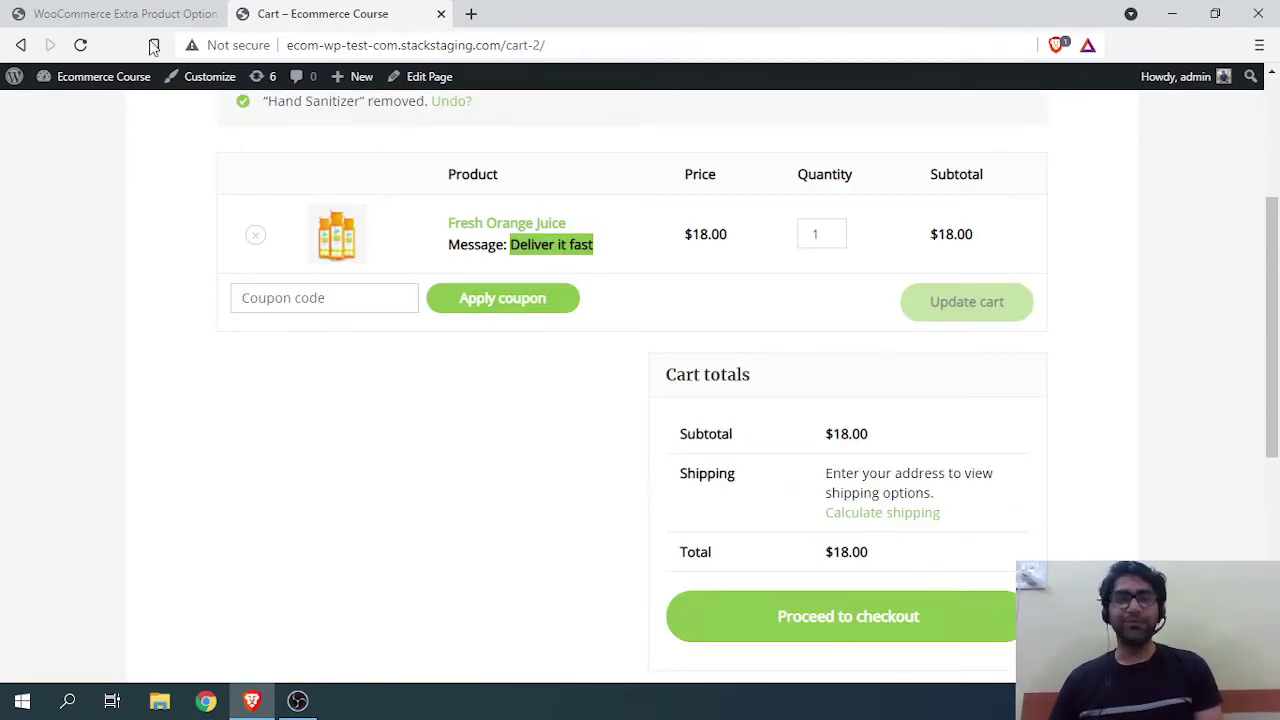
Step: Mark the message field for removal and begin a new section alongside Default
{"action": "left_click", "coordinate": [150, 14]}
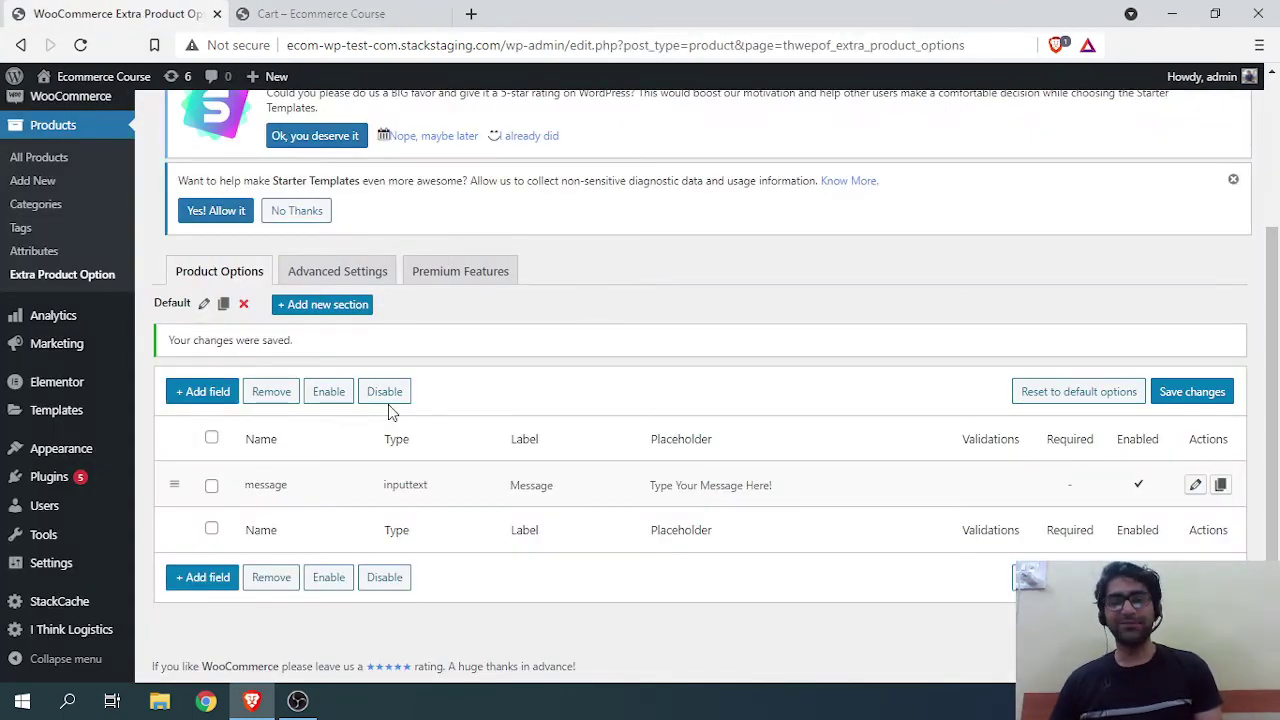
{"action": "left_click", "coordinate": [211, 486]}
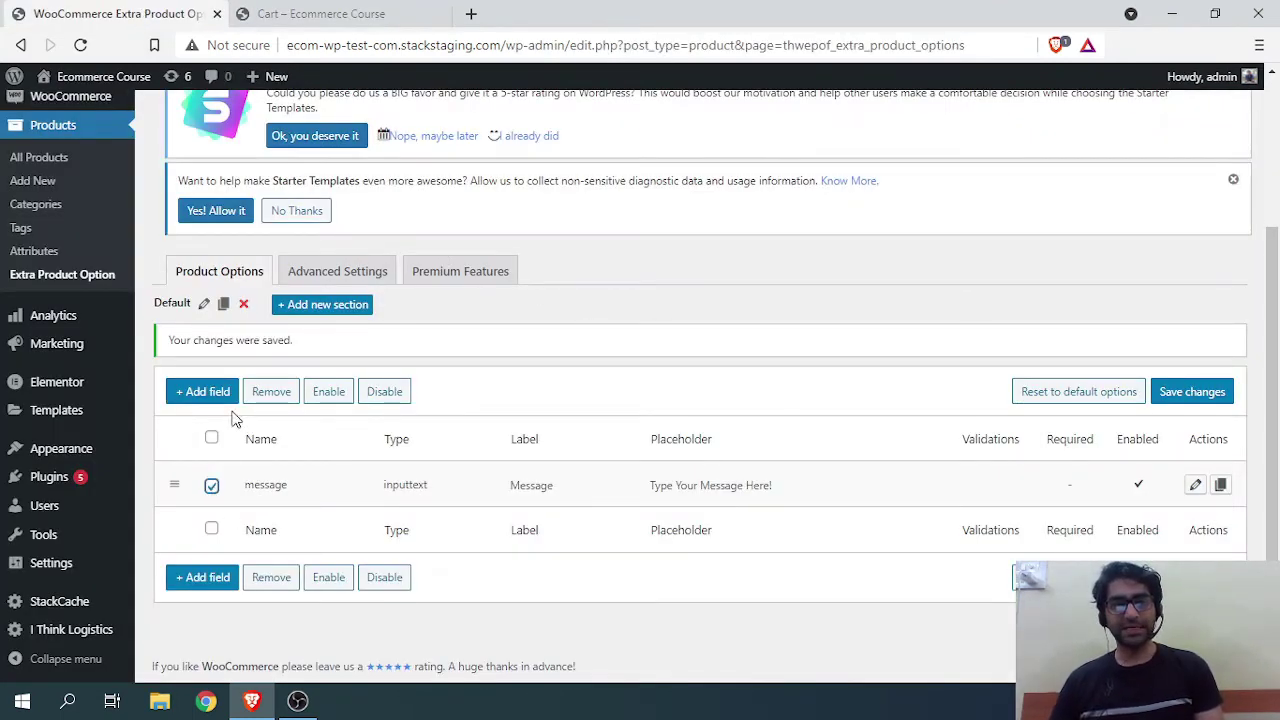
{"action": "left_click", "coordinate": [268, 395]}
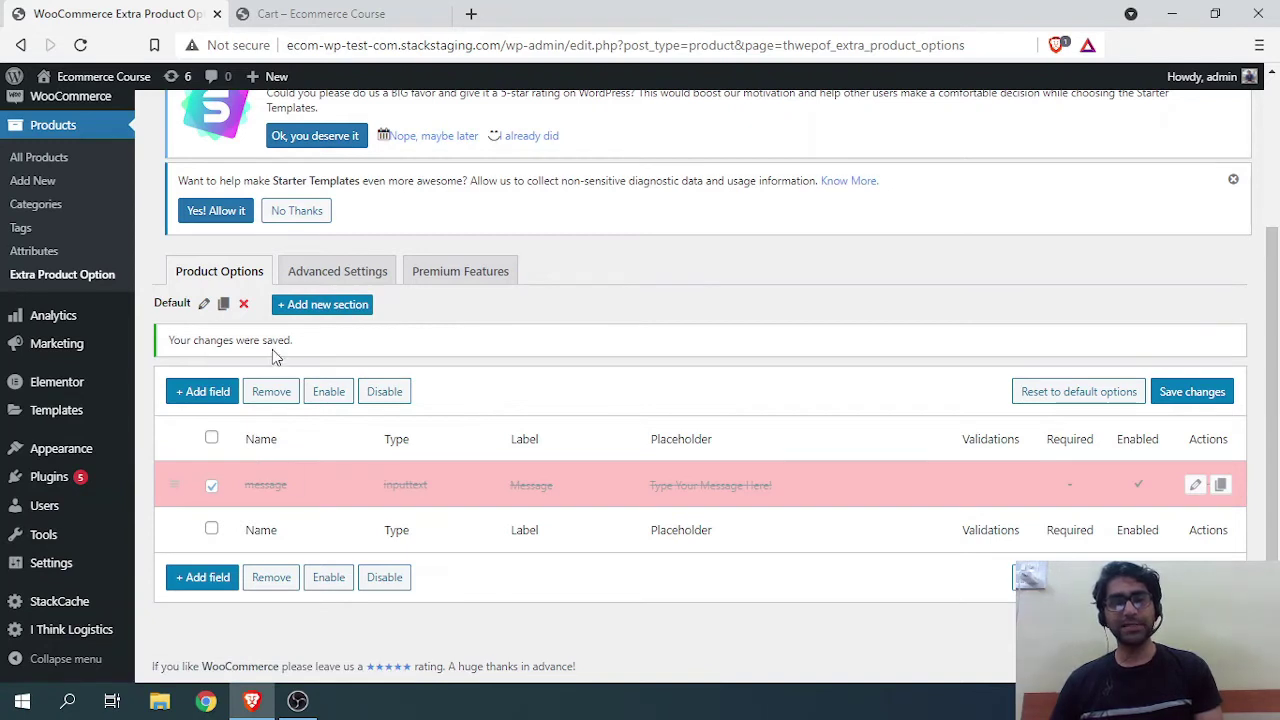
{"action": "left_click", "coordinate": [80, 45]}
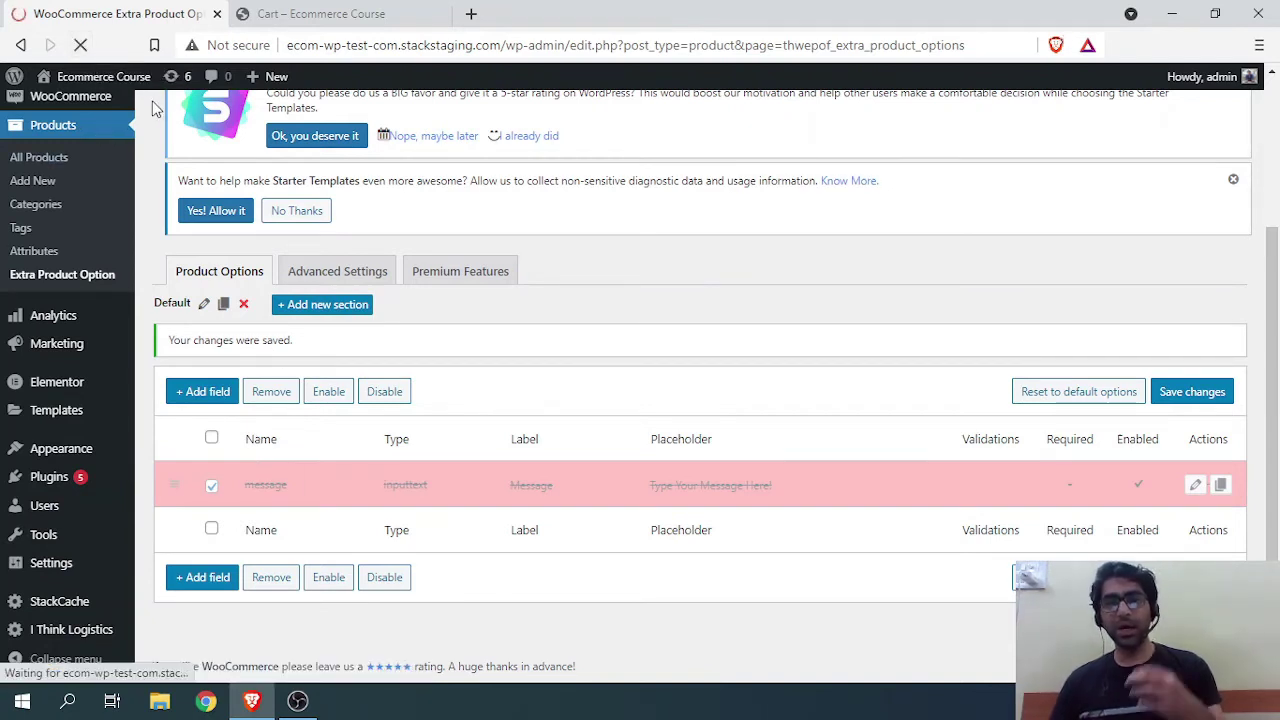
{"action": "scroll", "coordinate": [276, 470], "scroll_direction": "down", "scroll_amount": 2}
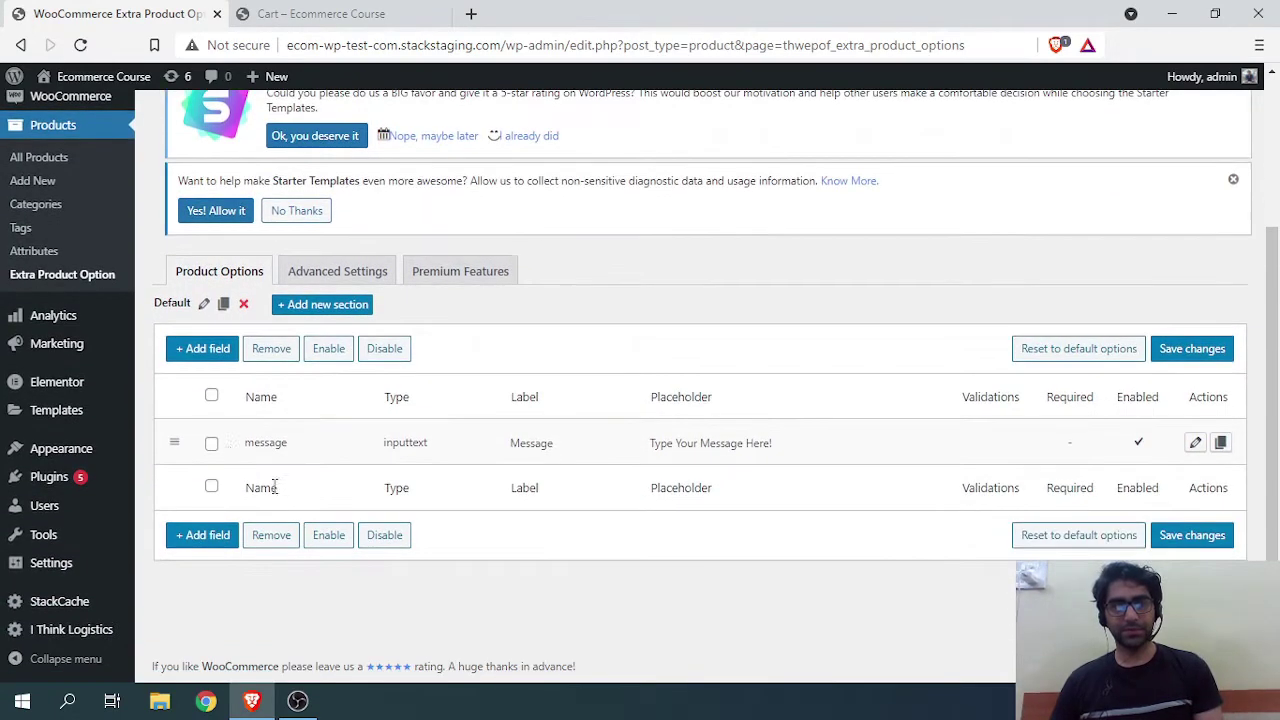
{"action": "left_click", "coordinate": [214, 446]}
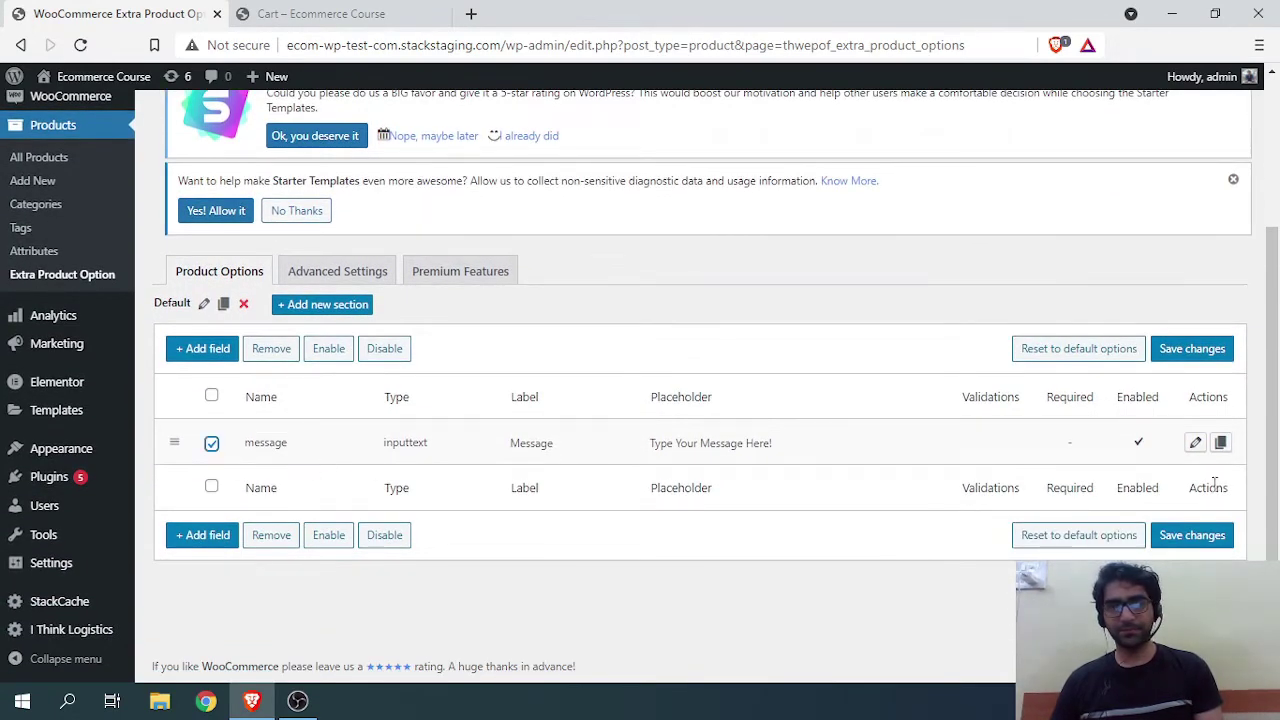
{"action": "left_click", "coordinate": [272, 350]}
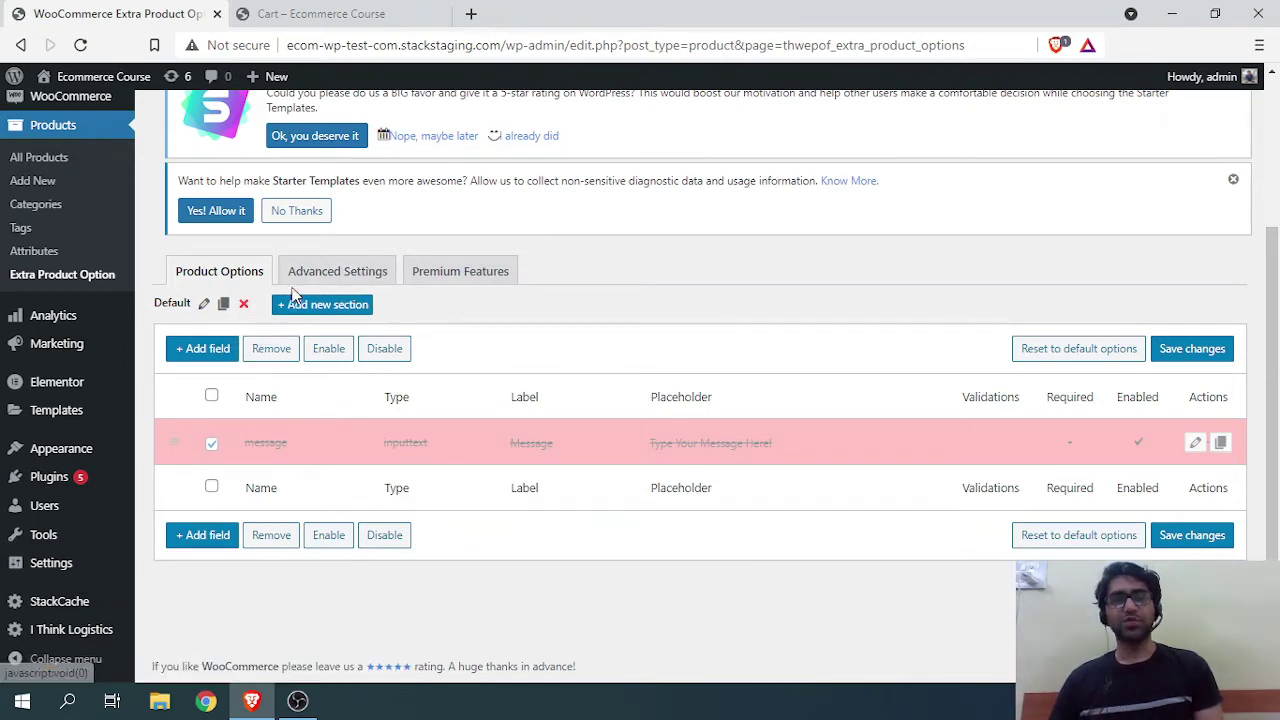
{"action": "left_click", "coordinate": [340, 305]}
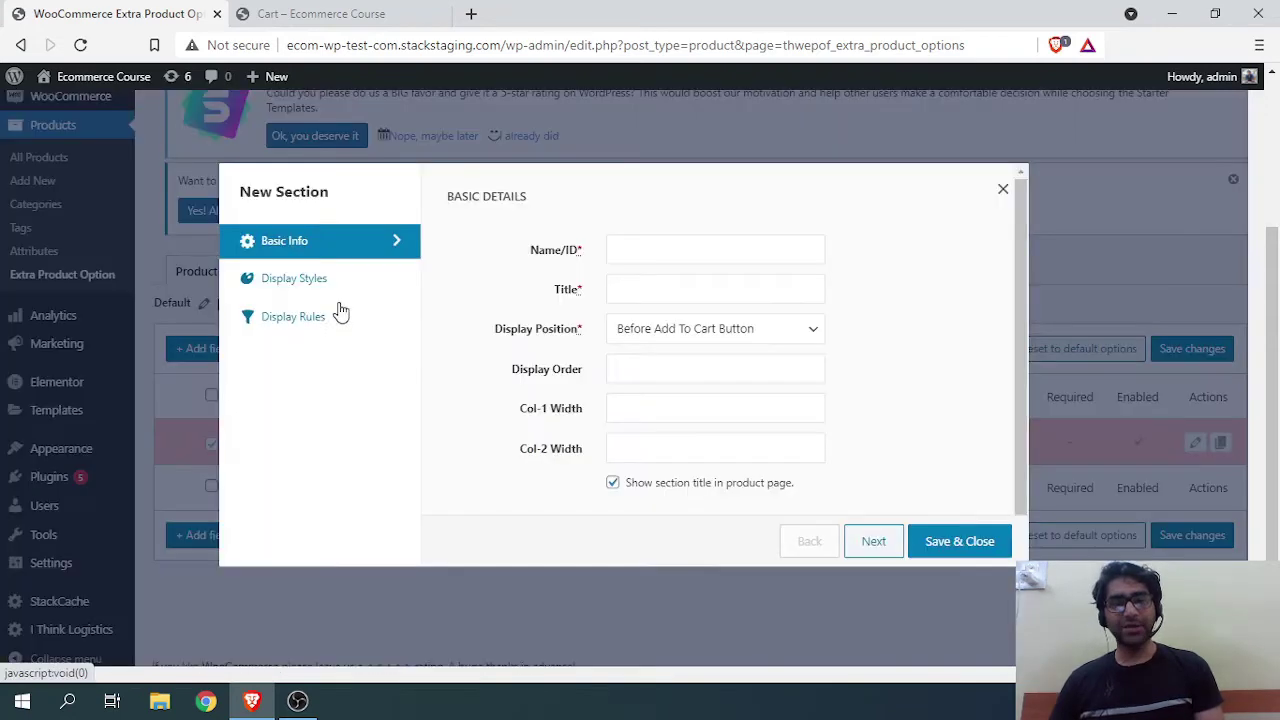
Step: Set the section's Name/ID to 'additional_details'
{"action": "left_click", "coordinate": [689, 260]}
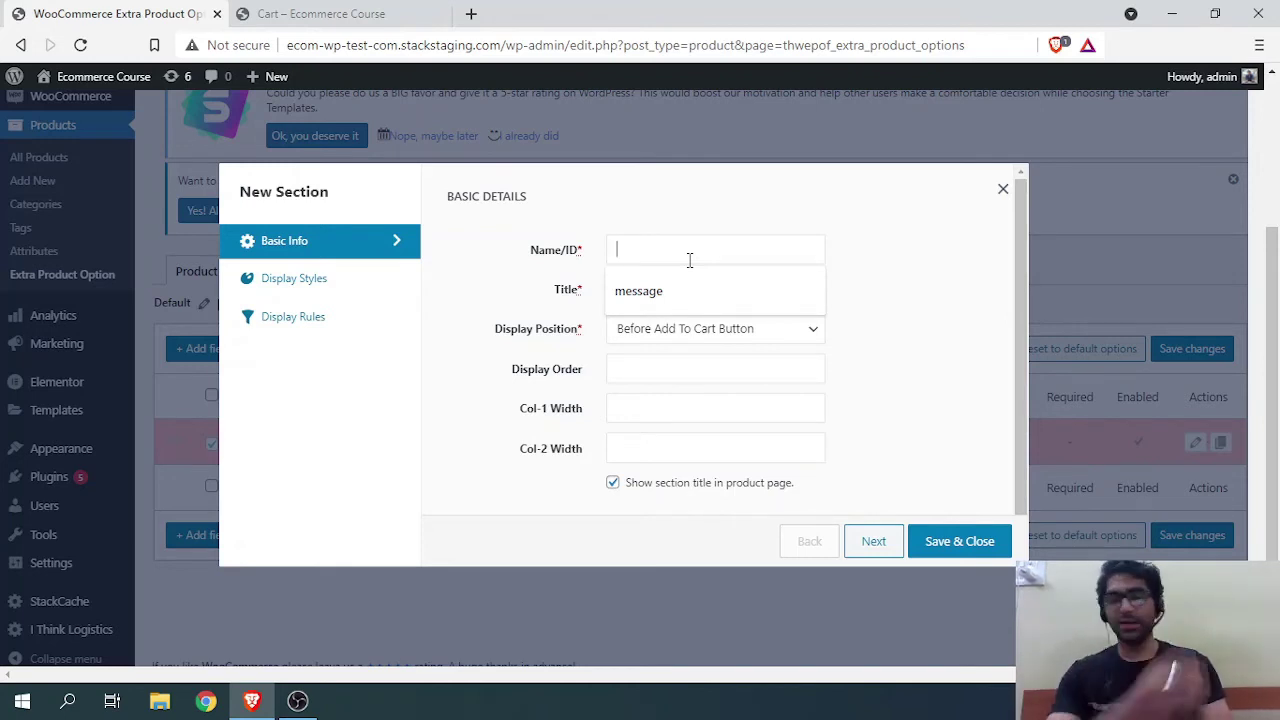
{"action": "type", "text": "Additi"}
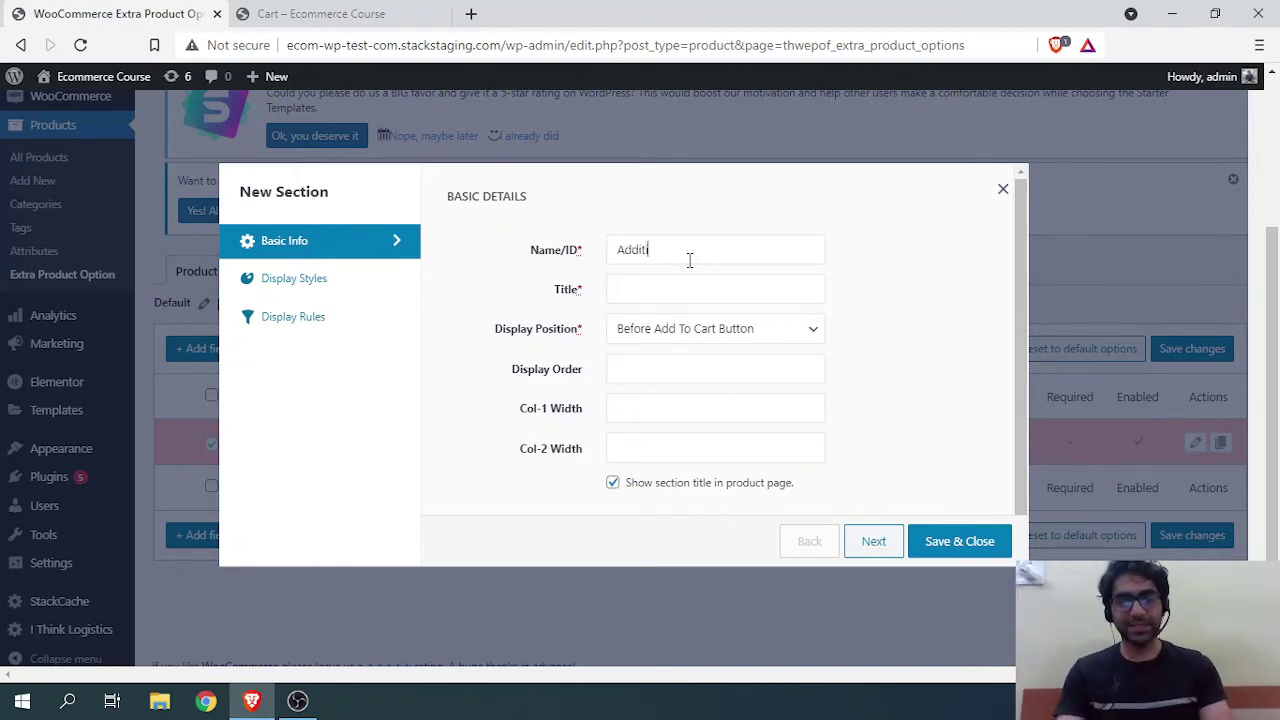
{"action": "type", "text": "onal Deta"}
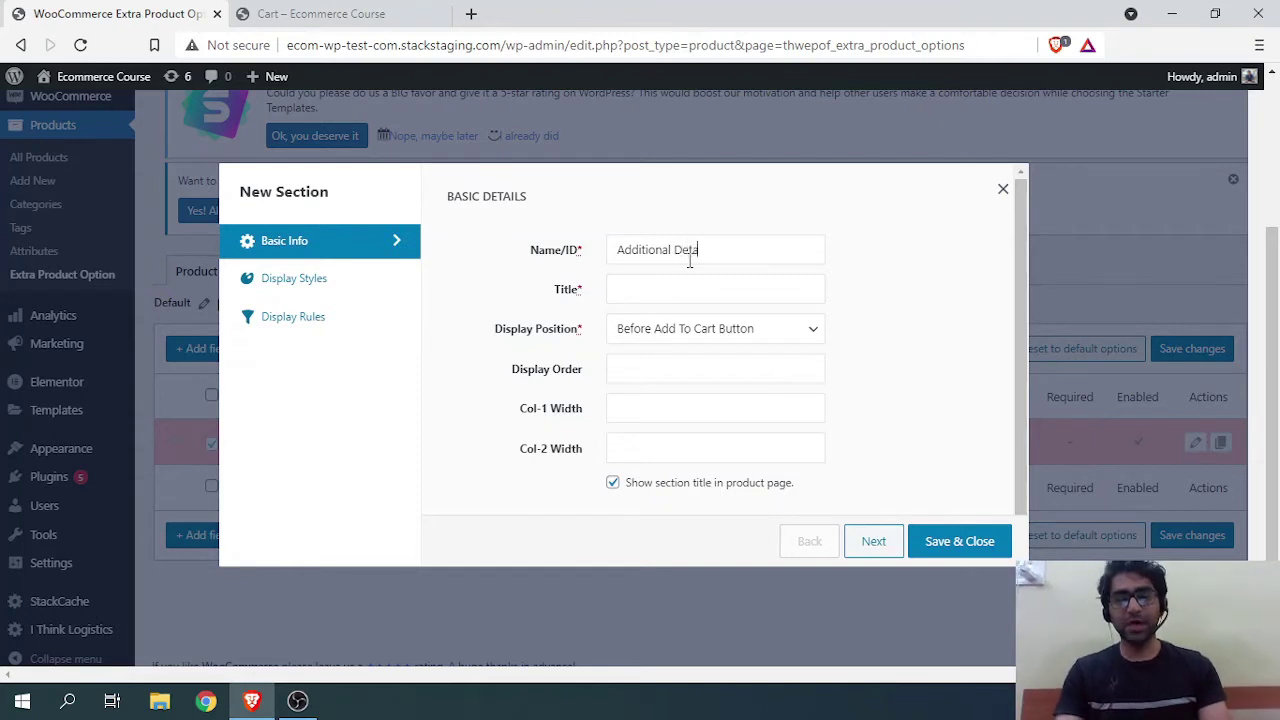
{"action": "type", "text": "ils"}
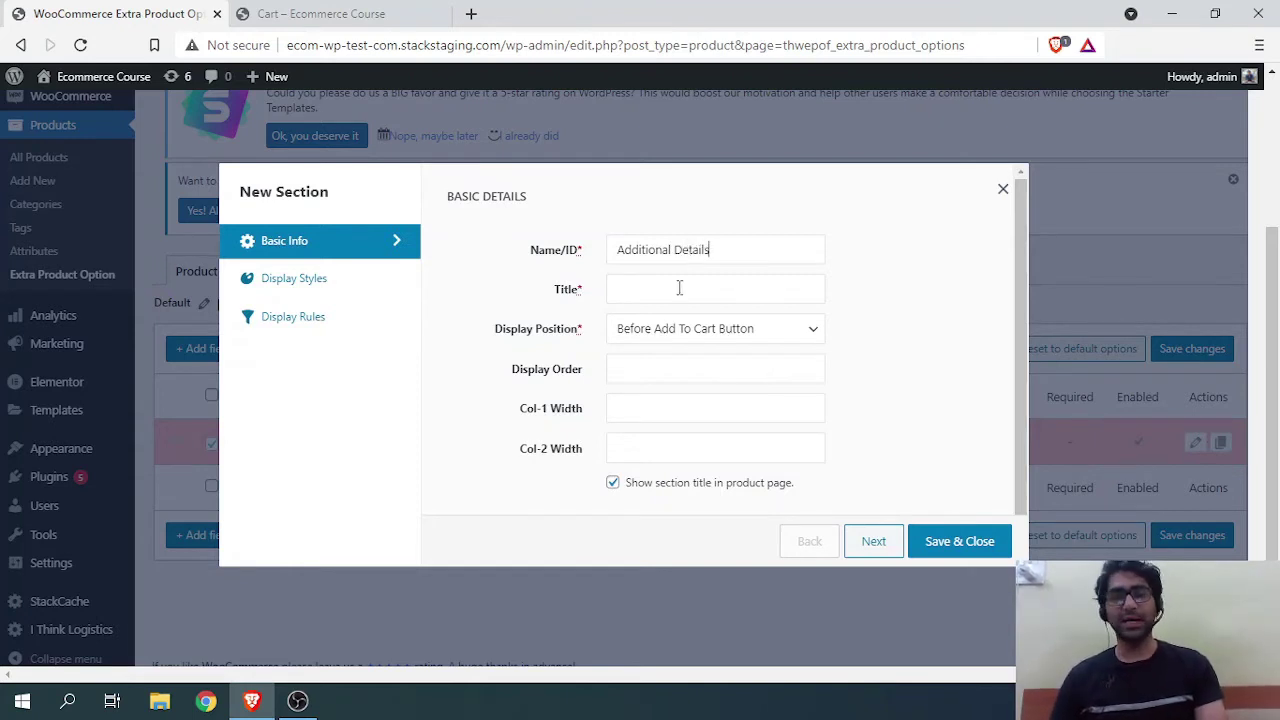
{"action": "left_click", "coordinate": [678, 288]}
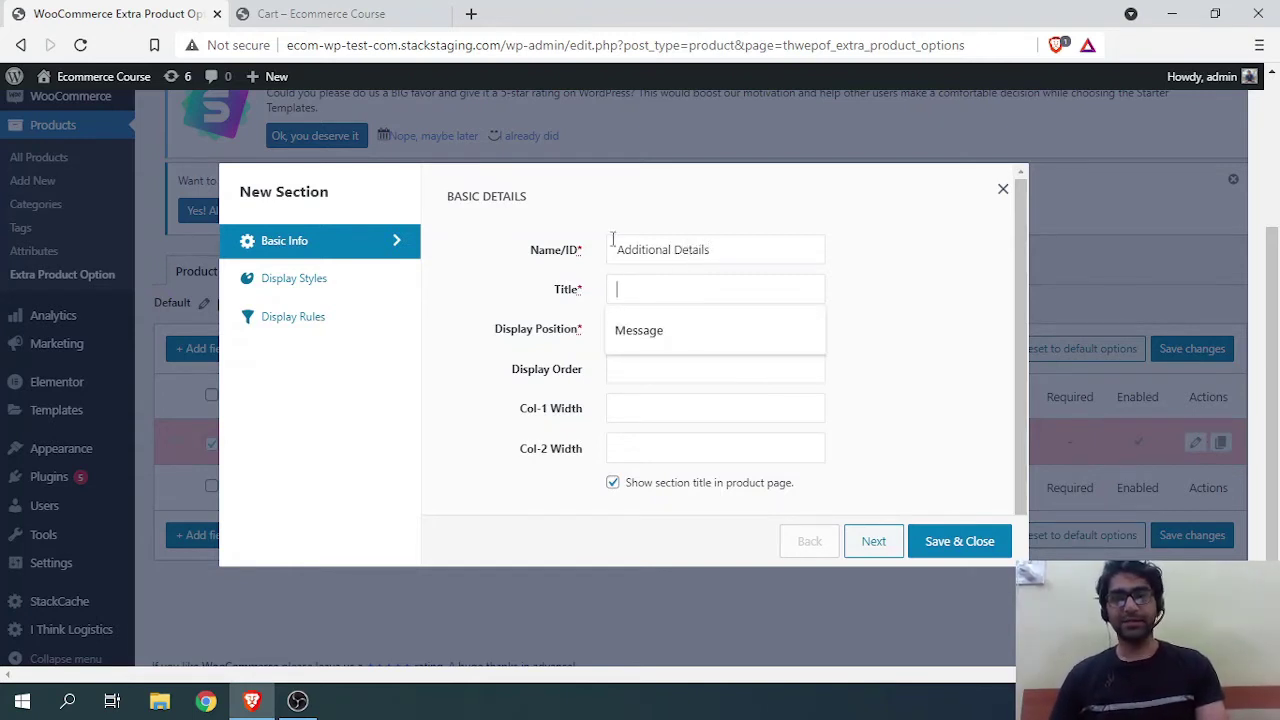
{"action": "left_click_drag", "start_coordinate": [630, 252], "coordinate": [616, 252]}
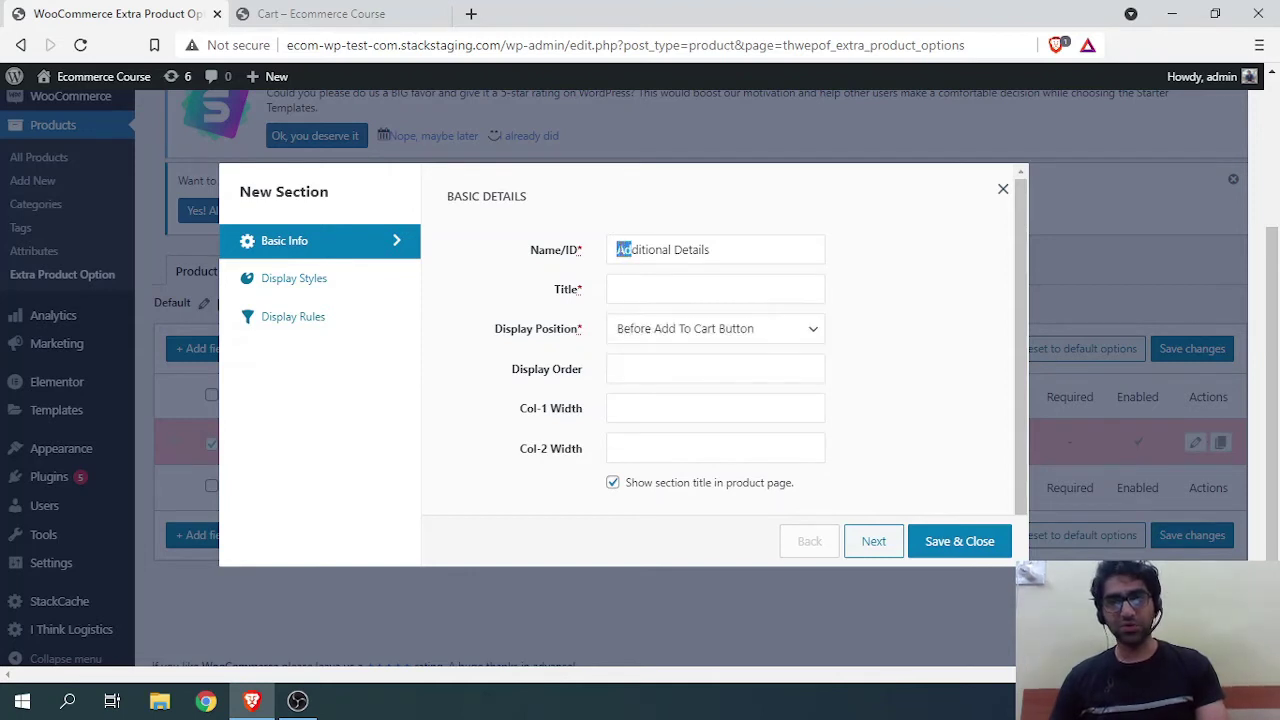
{"action": "left_click", "coordinate": [623, 252]}
{"action": "key", "text": "BackSpace"}
{"action": "type", "text": "a"}
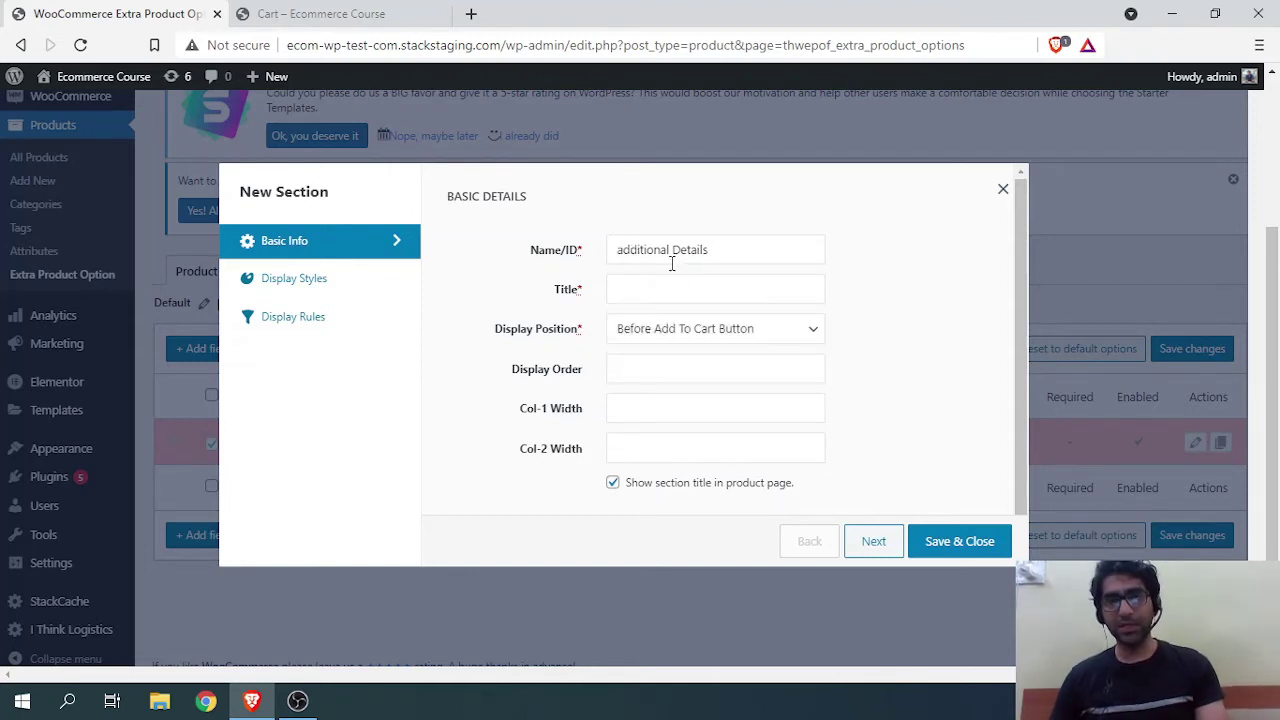
{"action": "key", "text": "Delete"}
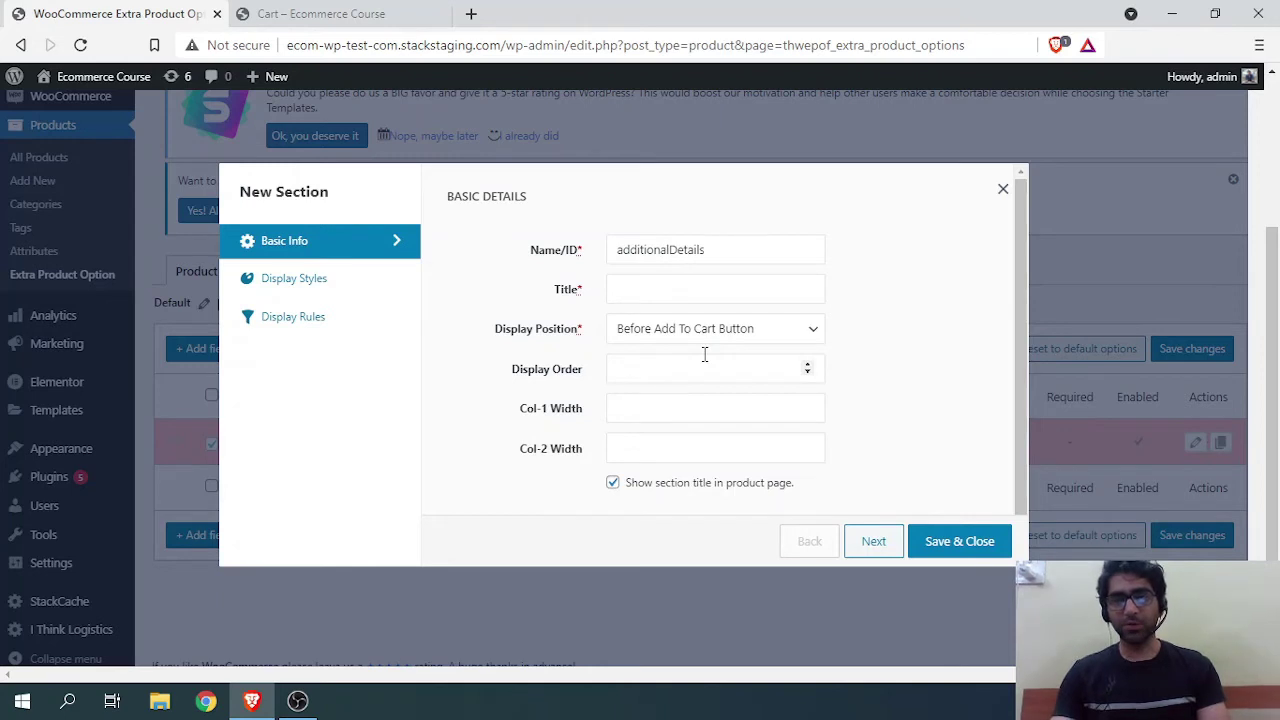
{"action": "key", "text": "Delete"}
{"action": "type", "text": "_"}
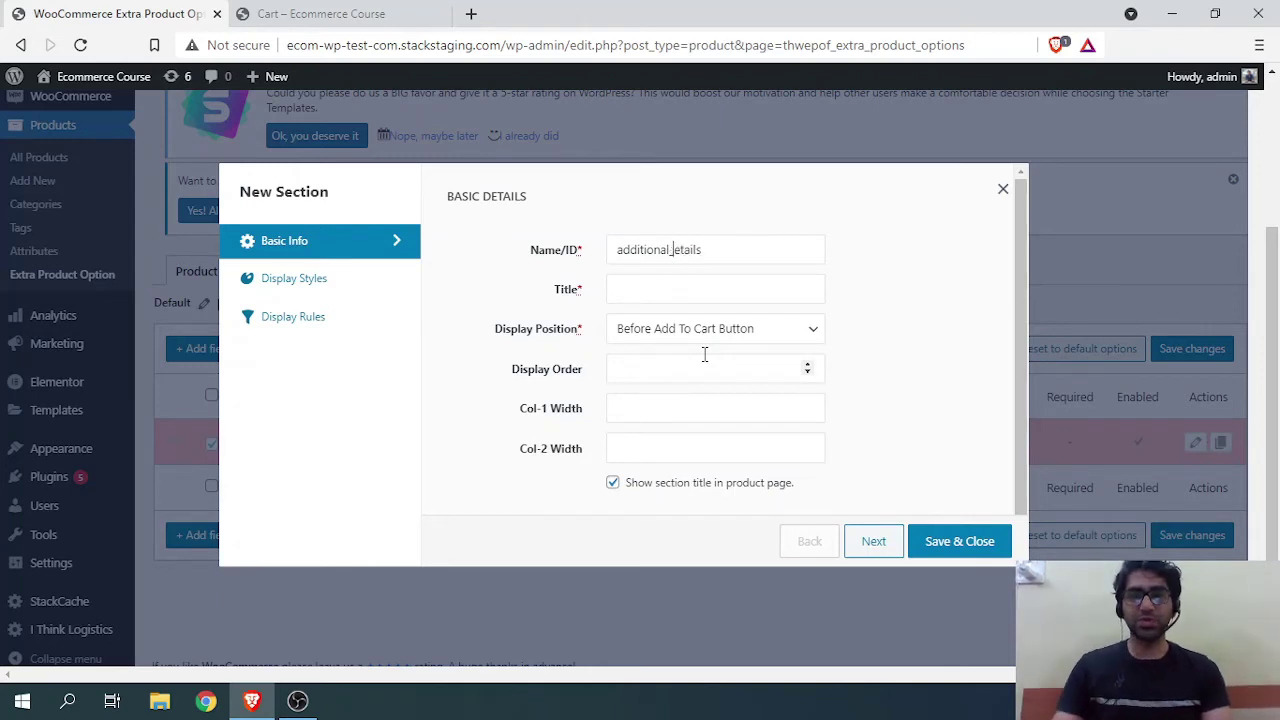
{"action": "type", "text": "d"}
Step: Title the section 'Additional Details', positioned Before Add To Cart Button
{"action": "left_click", "coordinate": [652, 290]}
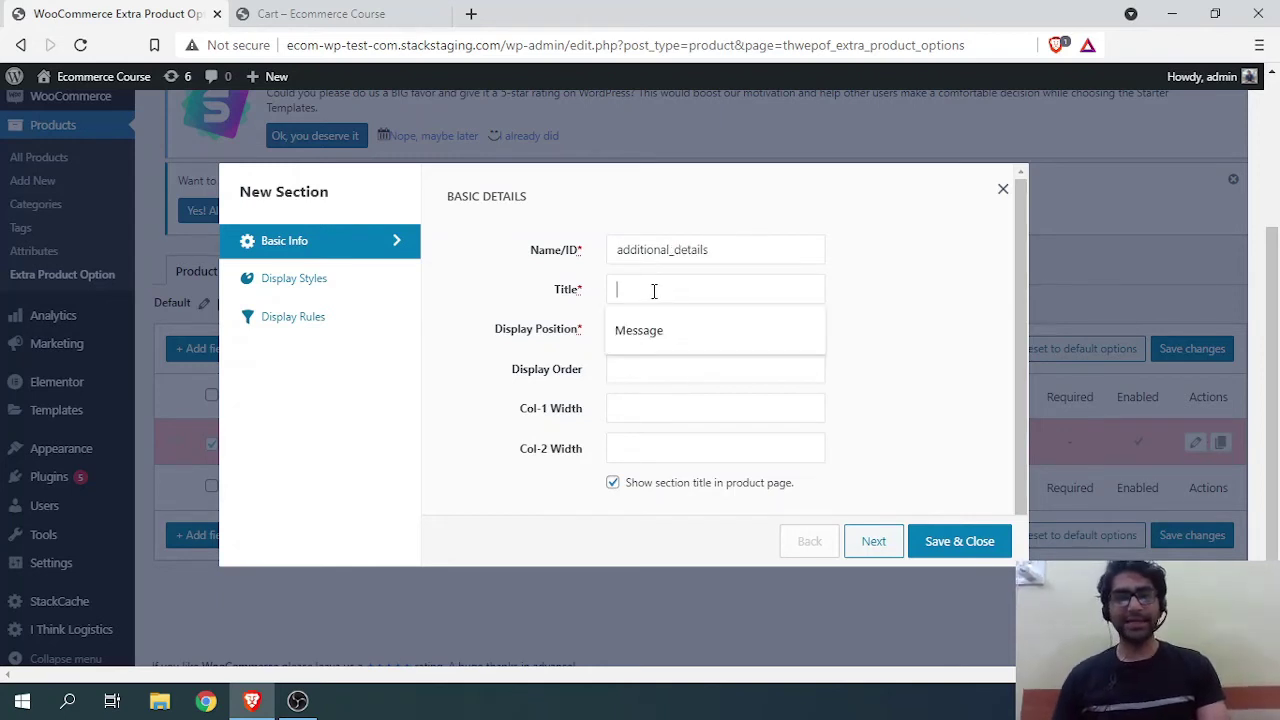
{"action": "type", "text": "Additional "}
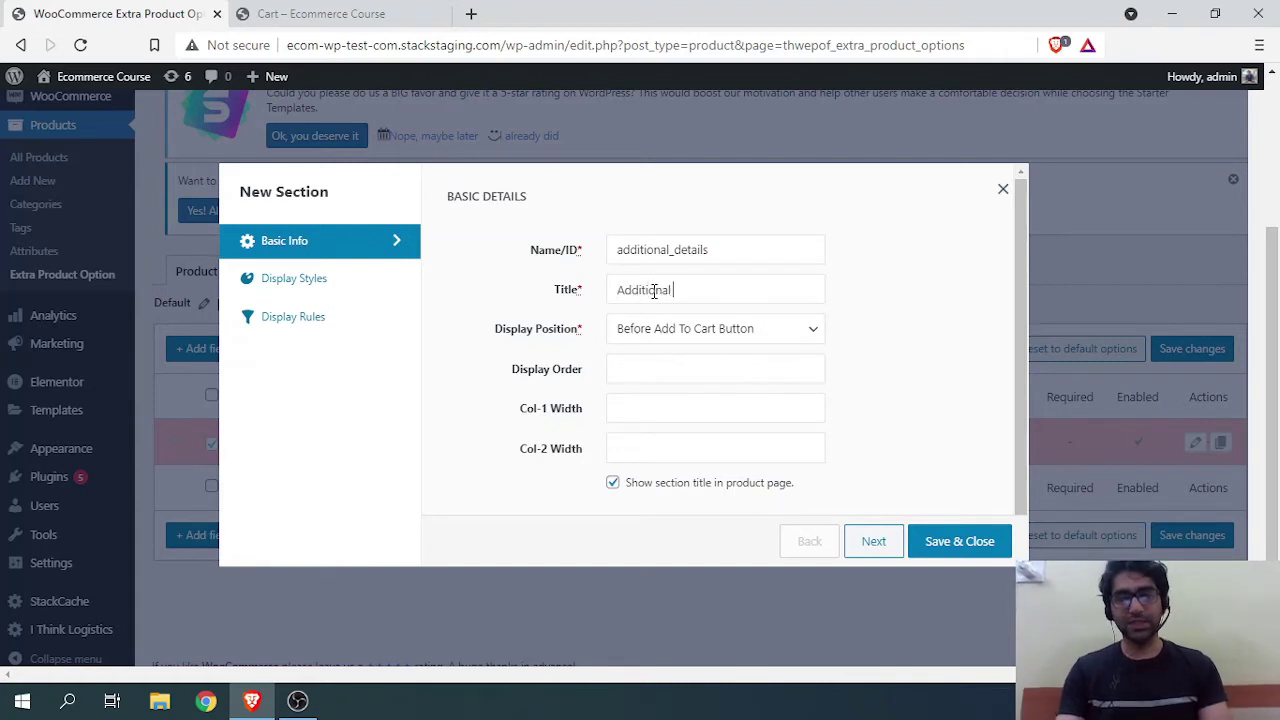
{"action": "type", "text": "Details"}
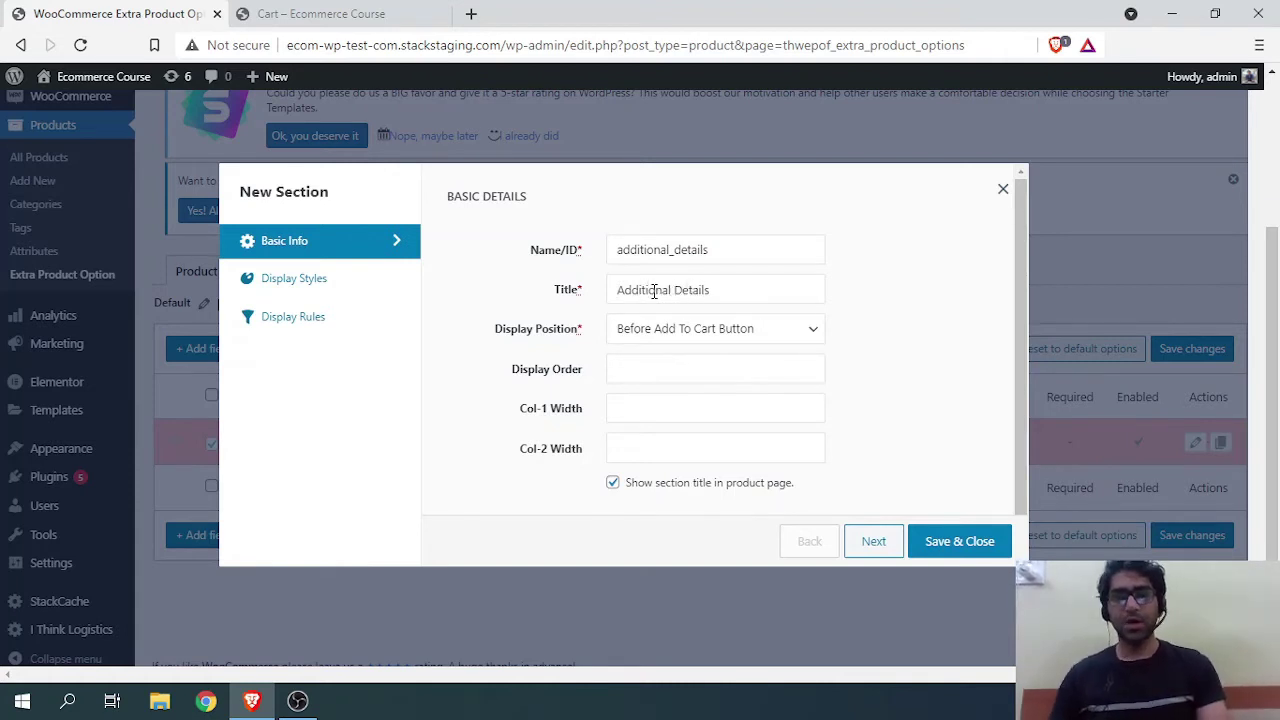
{"action": "left_click", "coordinate": [708, 335]}
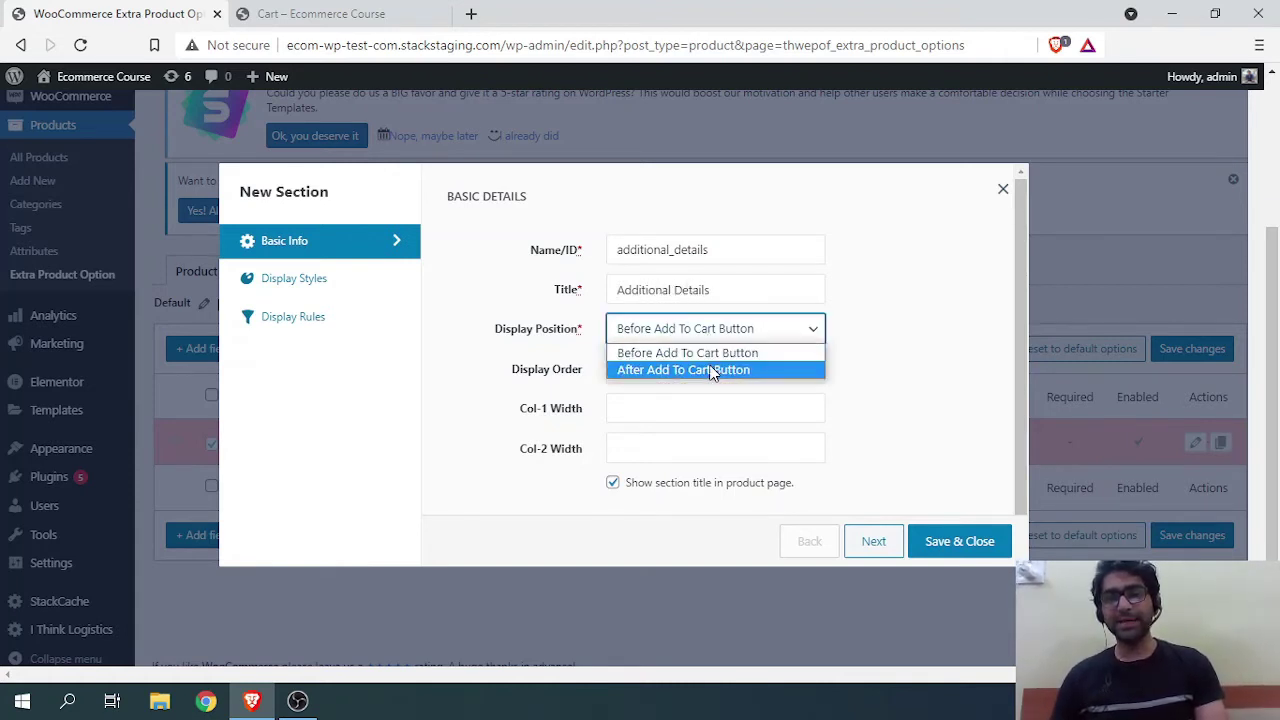
{"action": "left_click", "coordinate": [704, 352]}
{"action": "left_click", "coordinate": [490, 383]}
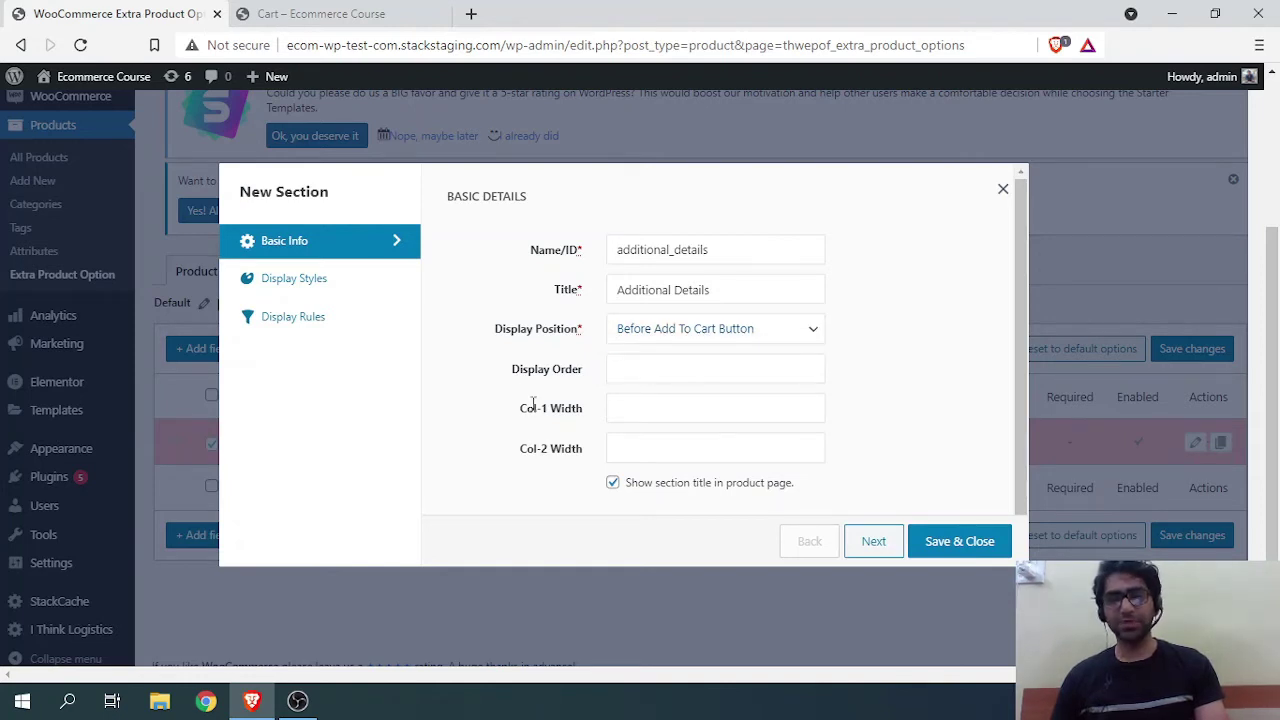
{"action": "left_click", "coordinate": [664, 379]}
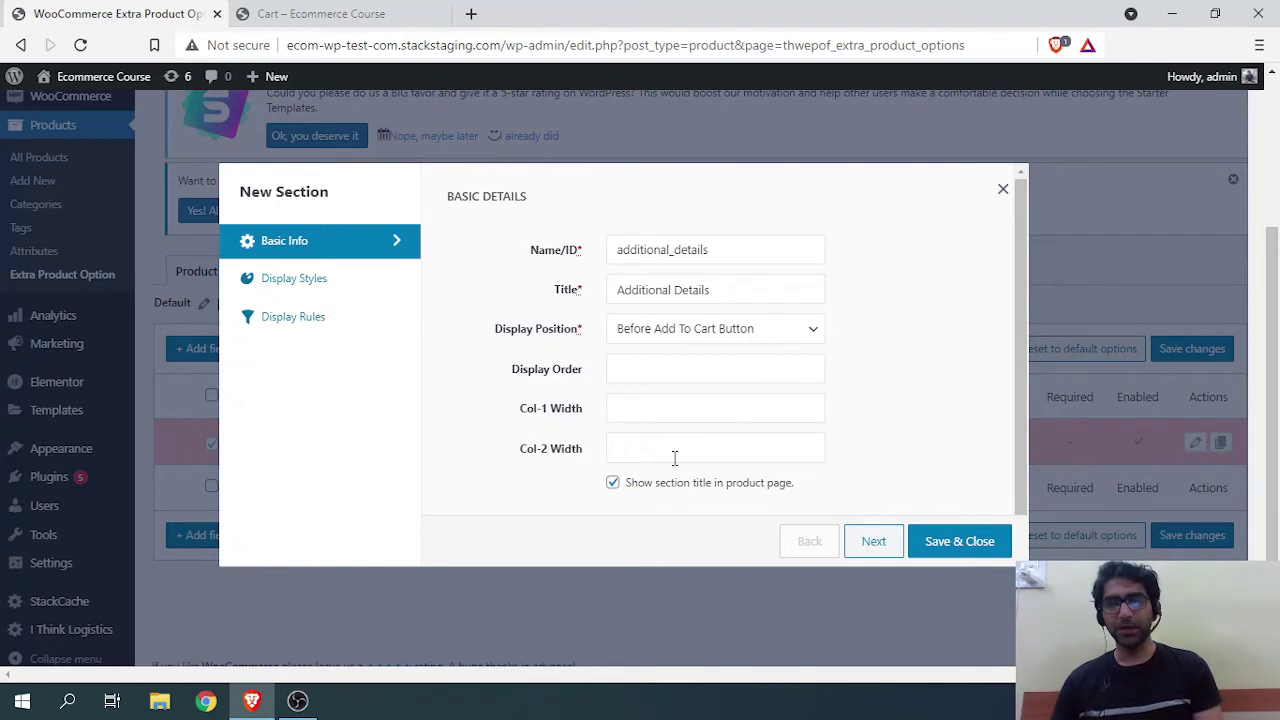
{"action": "left_click", "coordinate": [674, 457]}
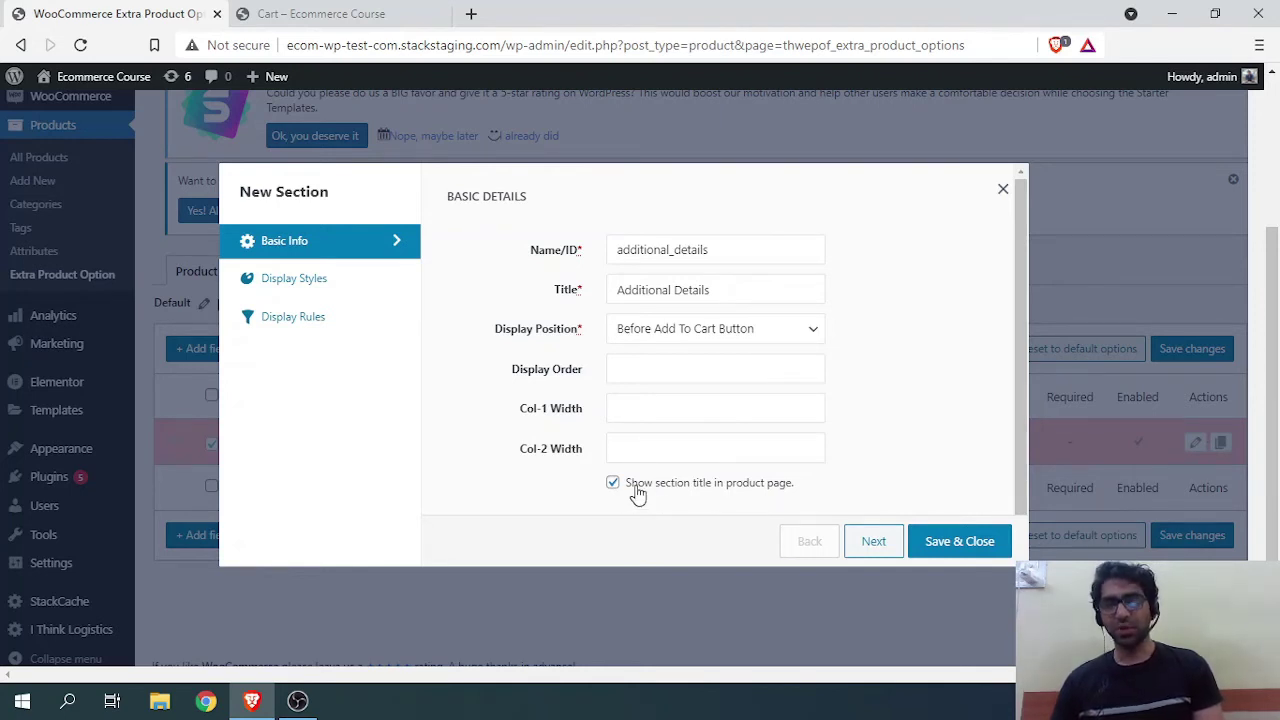
Step: Style the section title as an H3 heading in red #db0f0f
{"action": "left_click", "coordinate": [314, 278]}
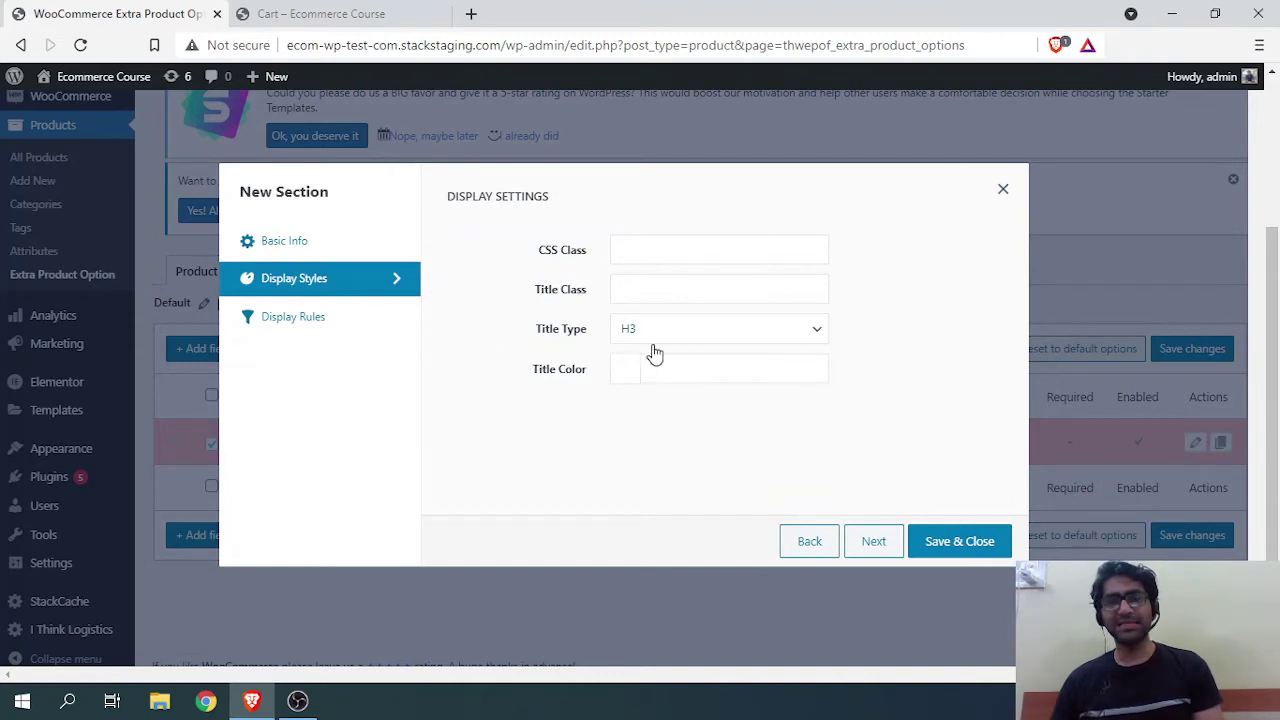
{"action": "left_click", "coordinate": [714, 338]}
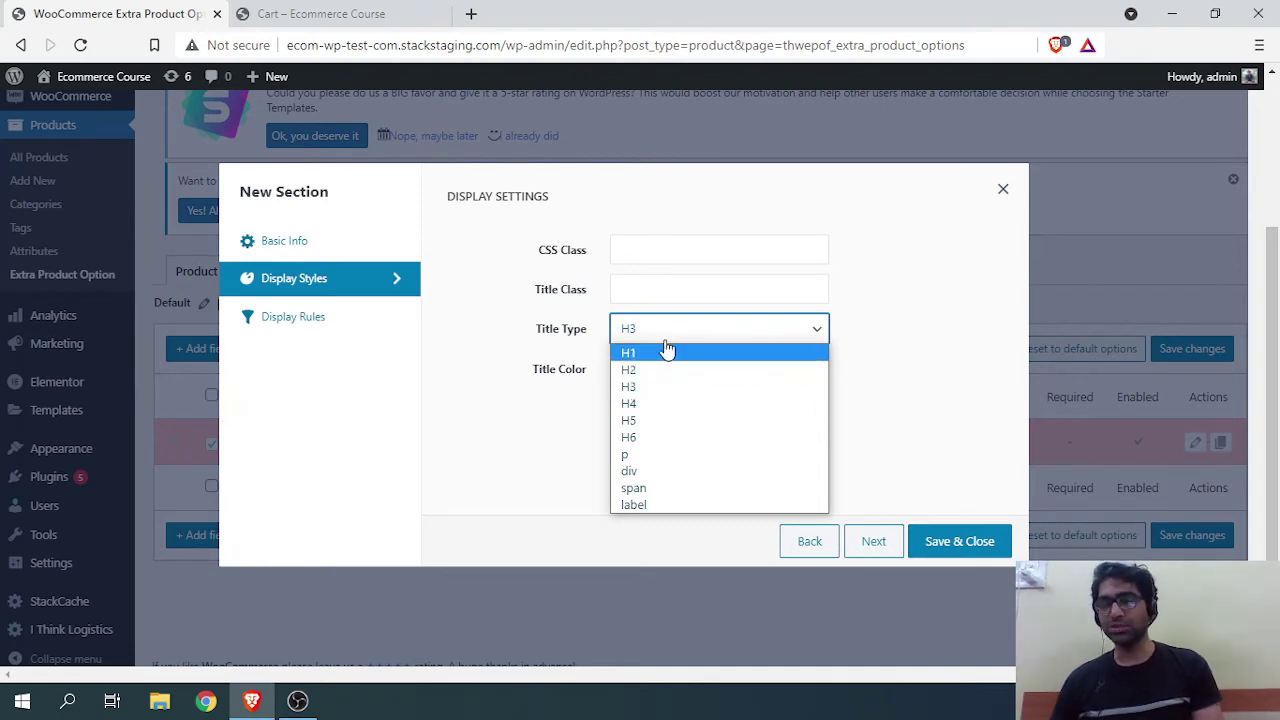
{"action": "left_click", "coordinate": [662, 341]}
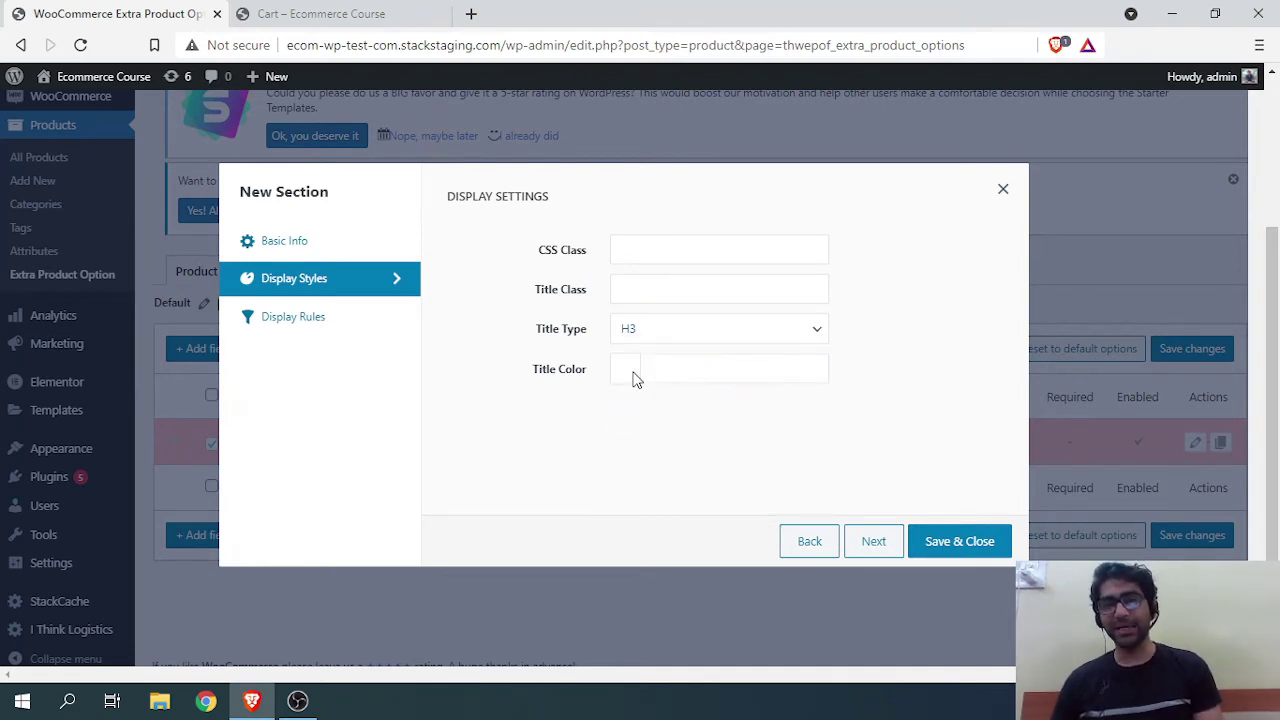
{"action": "left_click", "coordinate": [691, 378]}
{"action": "left_click_drag", "start_coordinate": [672, 421], "coordinate": [723, 460]}
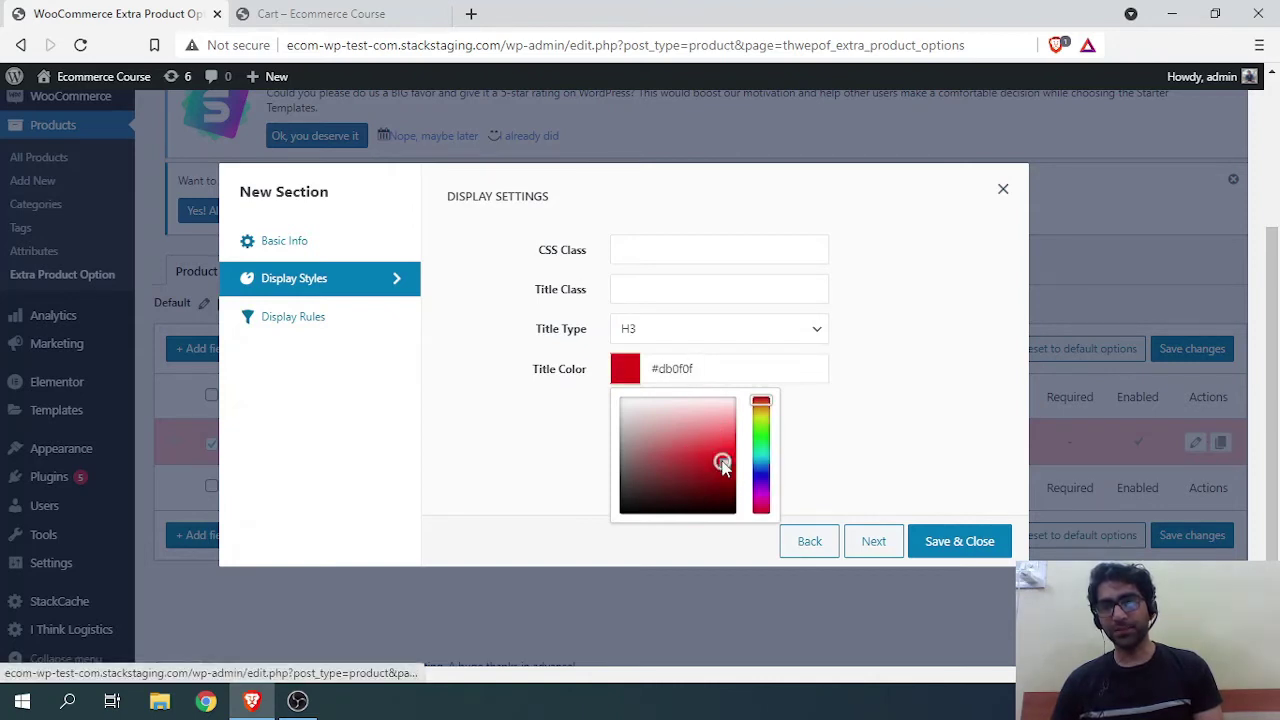
{"action": "left_click", "coordinate": [434, 410]}
Step: Add a display rule Category Equals to/In Juice and save the section
{"action": "left_click", "coordinate": [322, 316]}
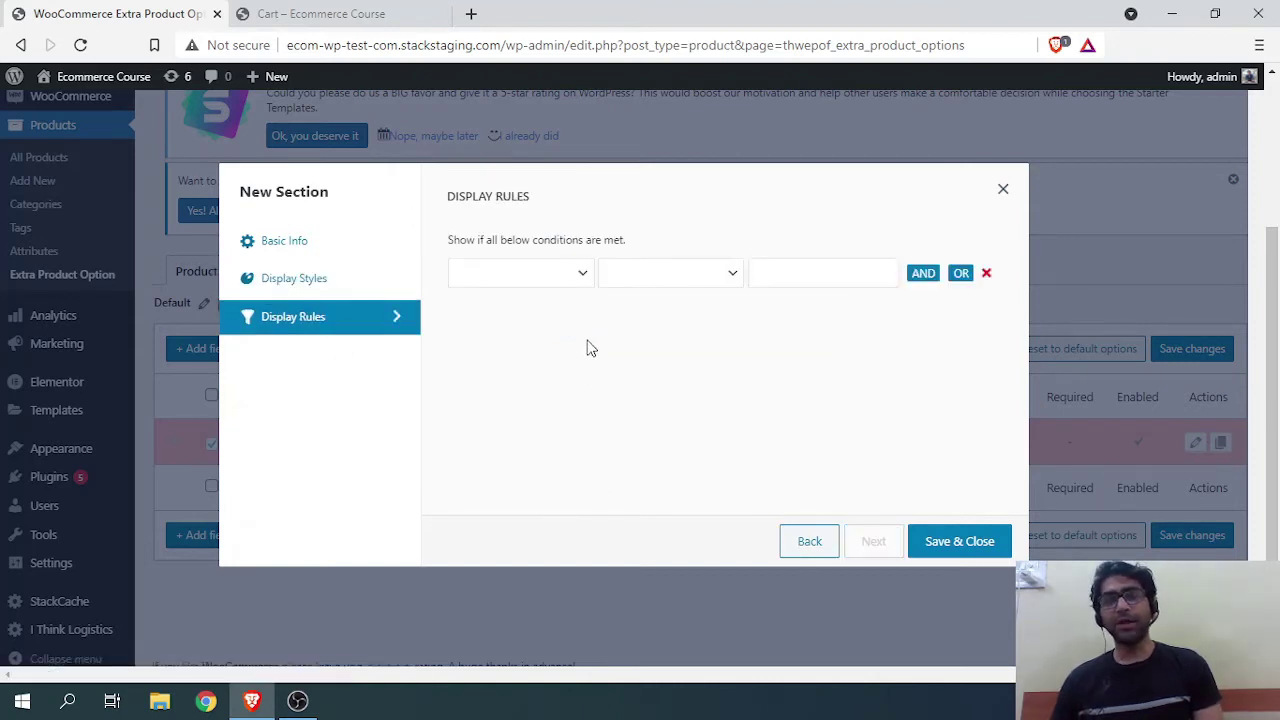
{"action": "left_click", "coordinate": [574, 282]}
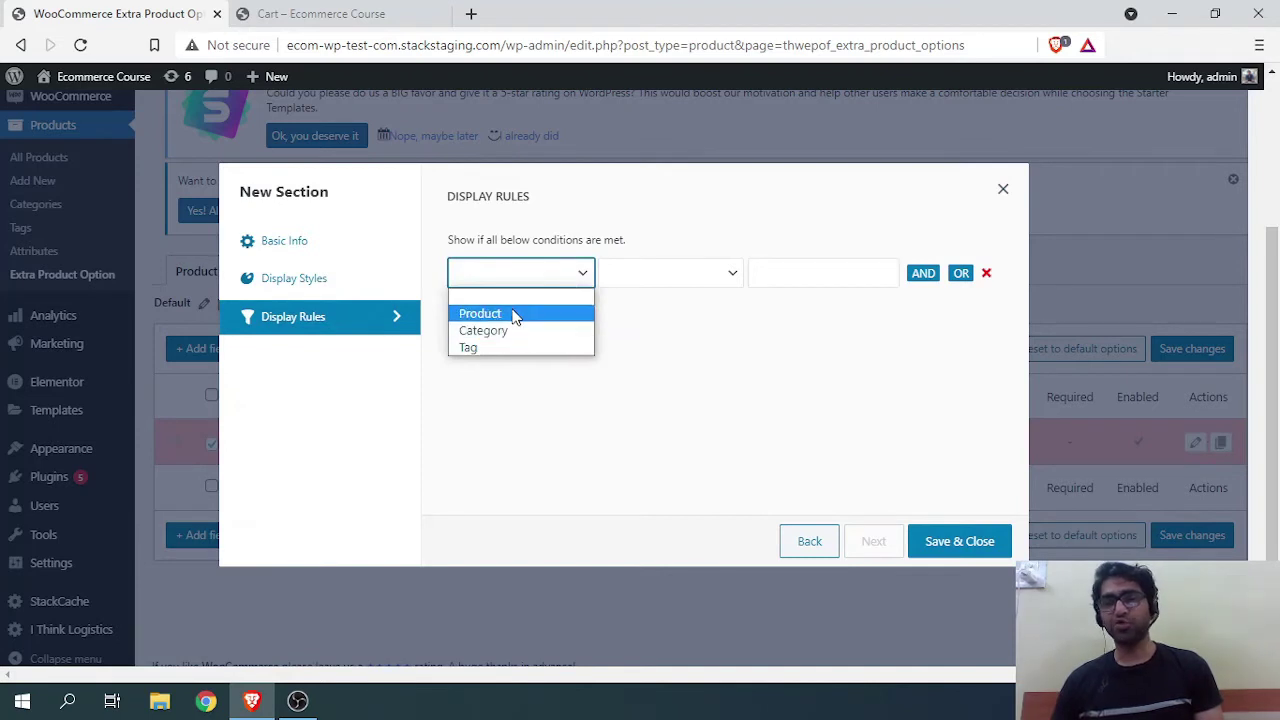
{"action": "left_click", "coordinate": [517, 331]}
{"action": "left_click", "coordinate": [708, 280]}
{"action": "left_click", "coordinate": [711, 312]}
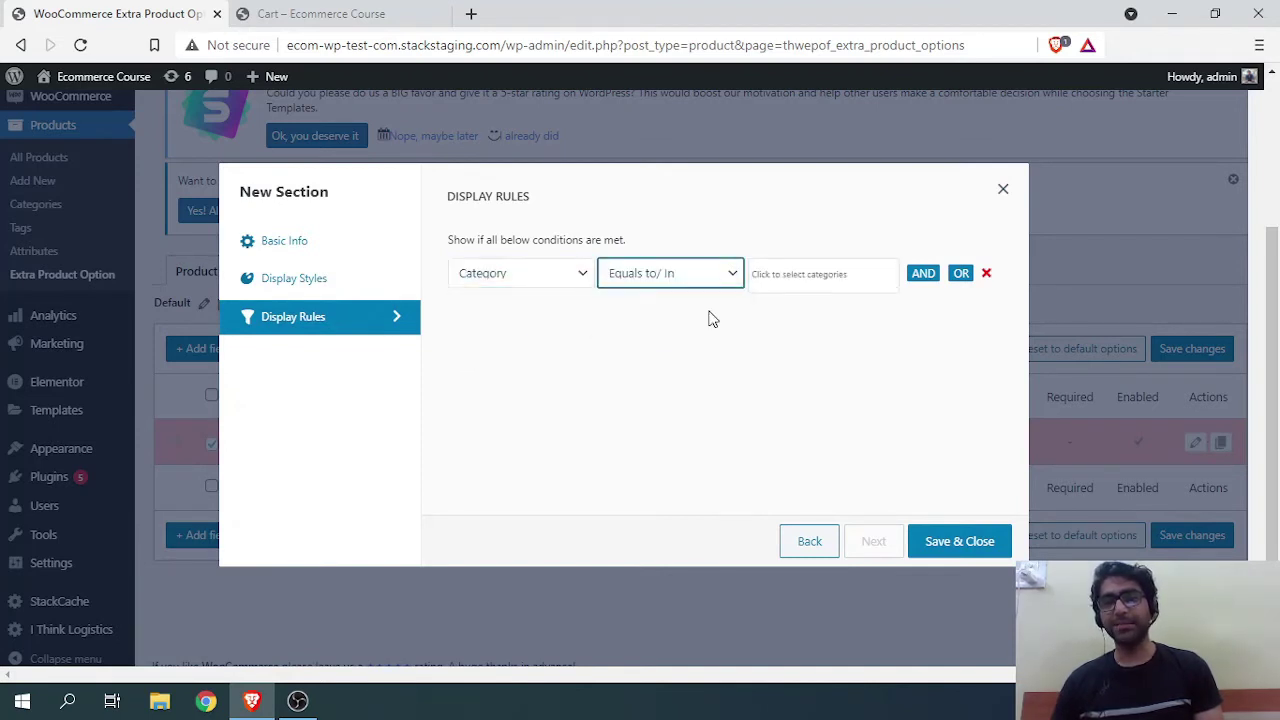
{"action": "left_click", "coordinate": [802, 283]}
{"action": "left_click", "coordinate": [777, 378]}
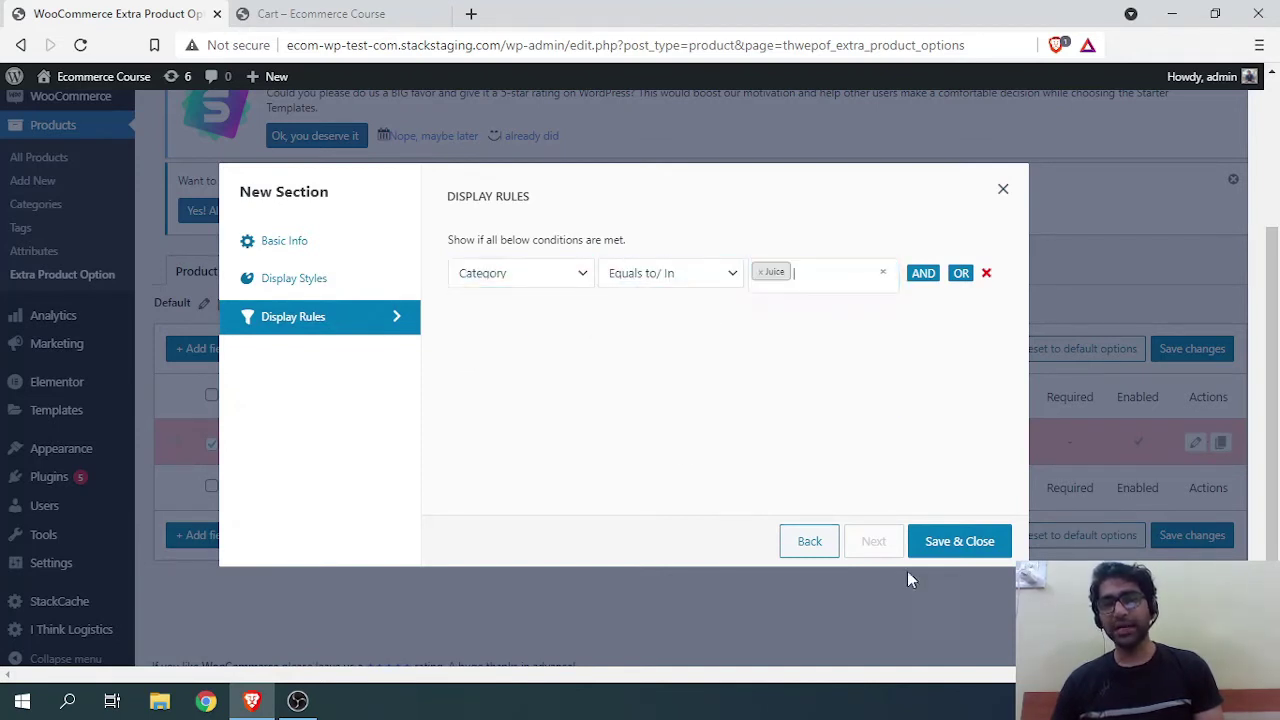
{"action": "left_click", "coordinate": [972, 549]}
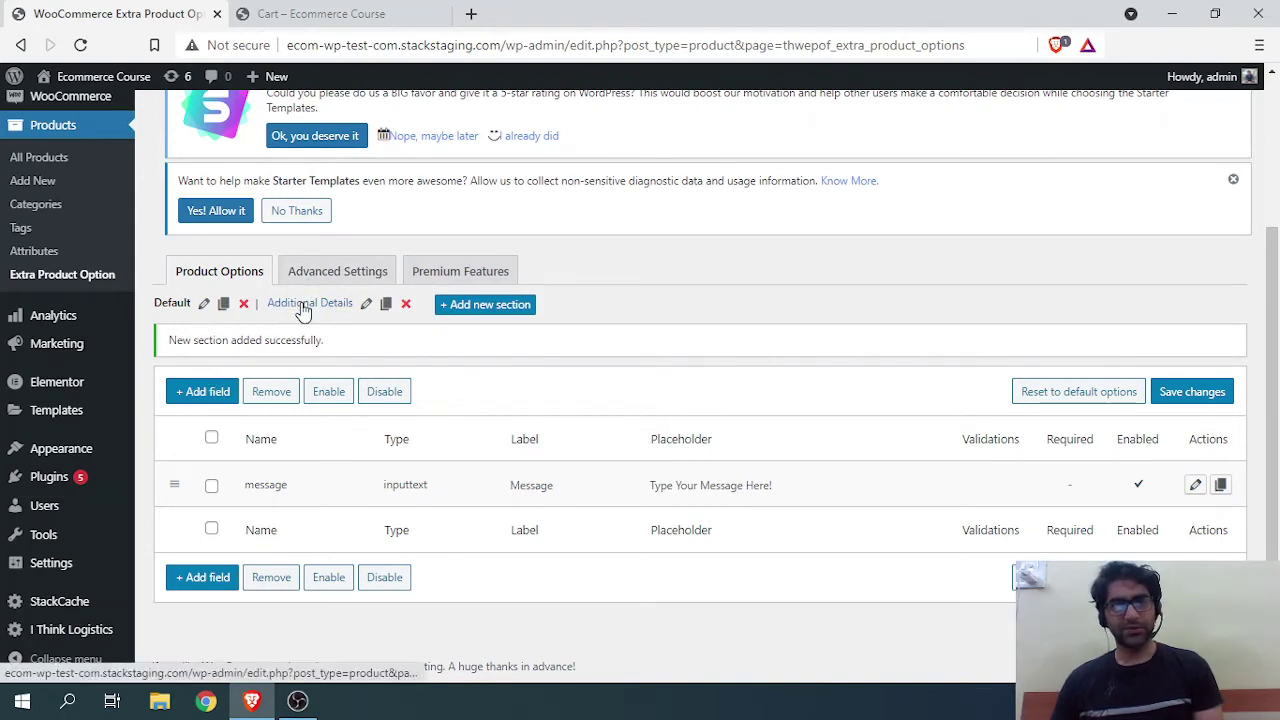
Step: Open the Additional Details section and begin adding its first field
{"action": "left_click", "coordinate": [303, 305]}
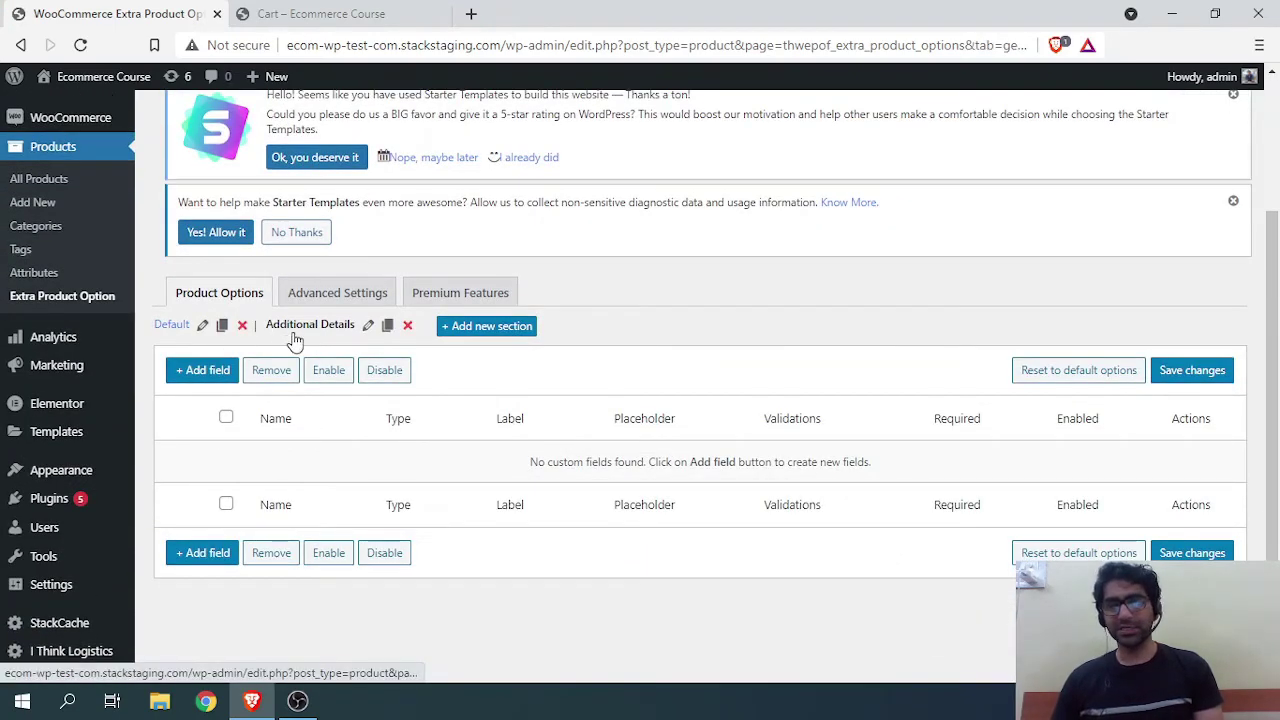
{"action": "left_click", "coordinate": [203, 370]}
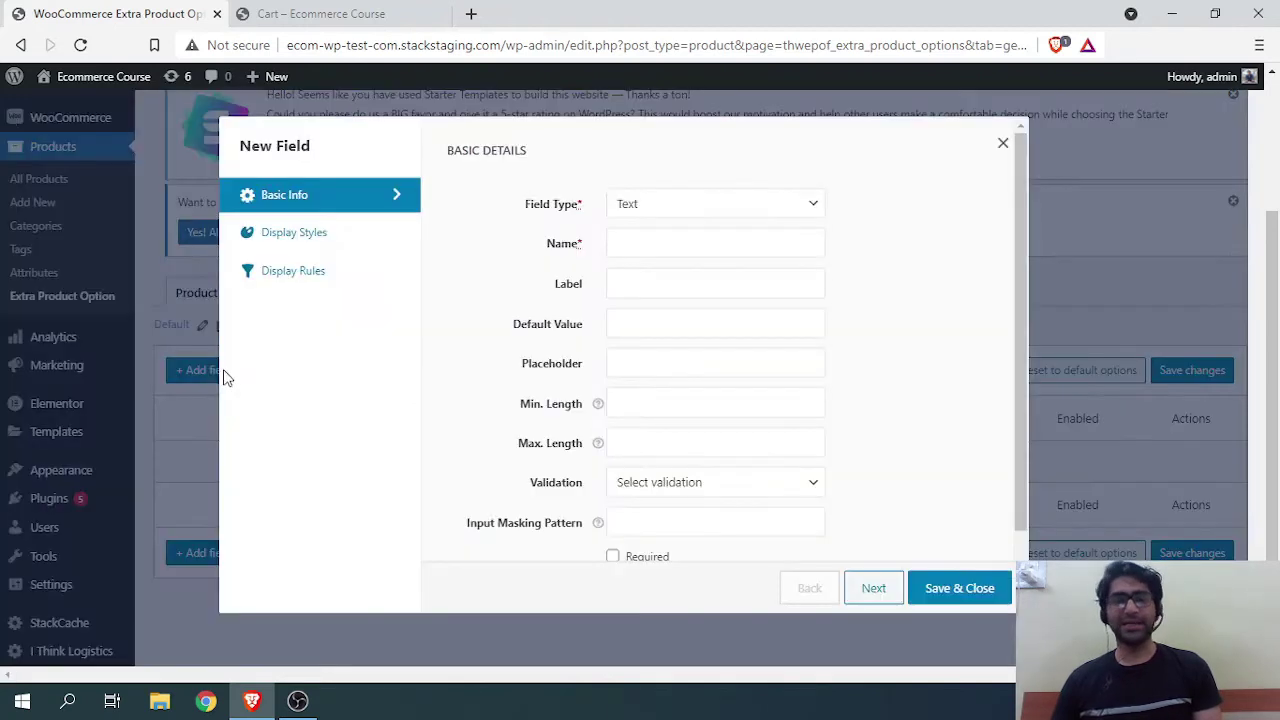
Step: Create a required Number field customer_number labelled 'Type Your Phone Number'
{"action": "left_click", "coordinate": [684, 255]}
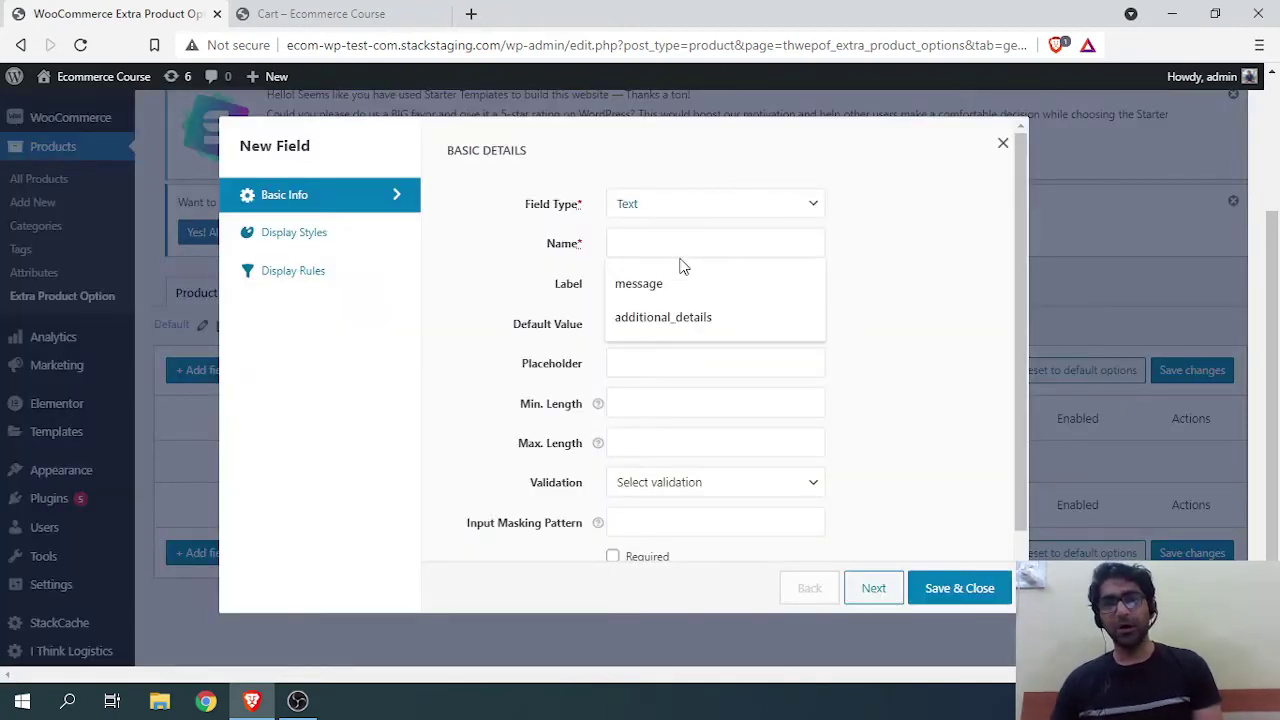
{"action": "left_click", "coordinate": [660, 208]}
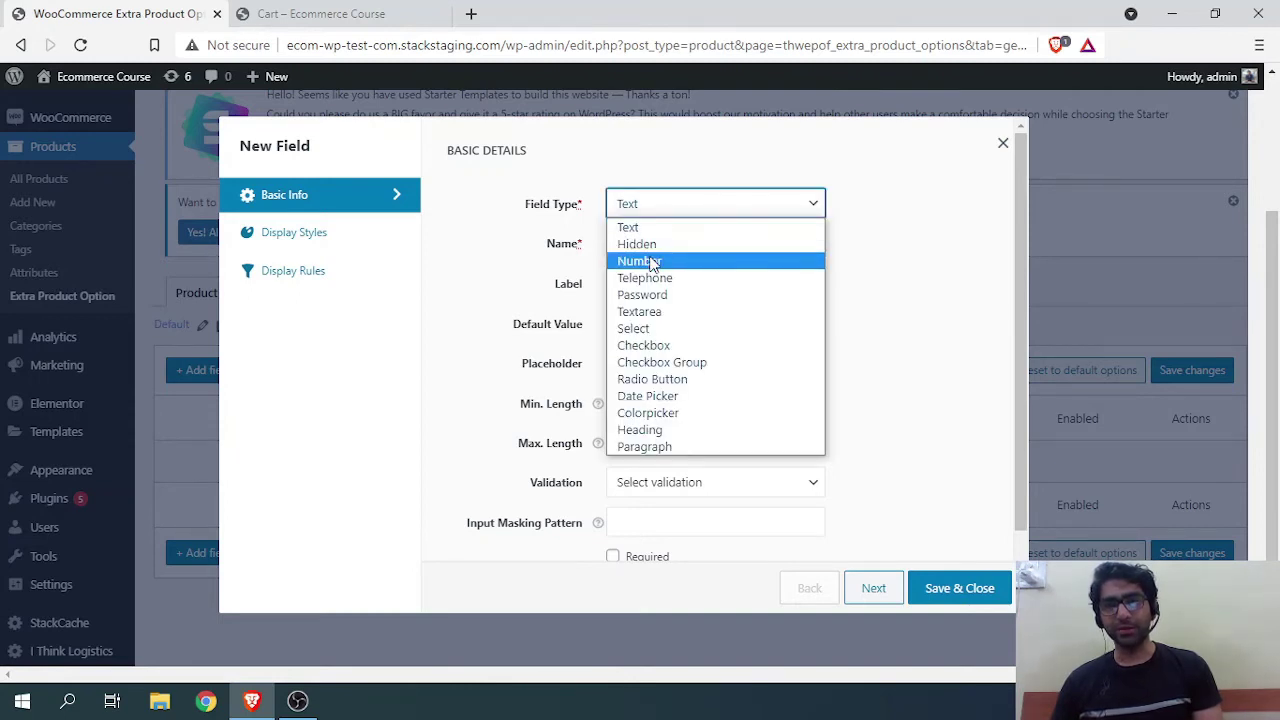
{"action": "left_click", "coordinate": [650, 262]}
{"action": "left_click", "coordinate": [632, 250]}
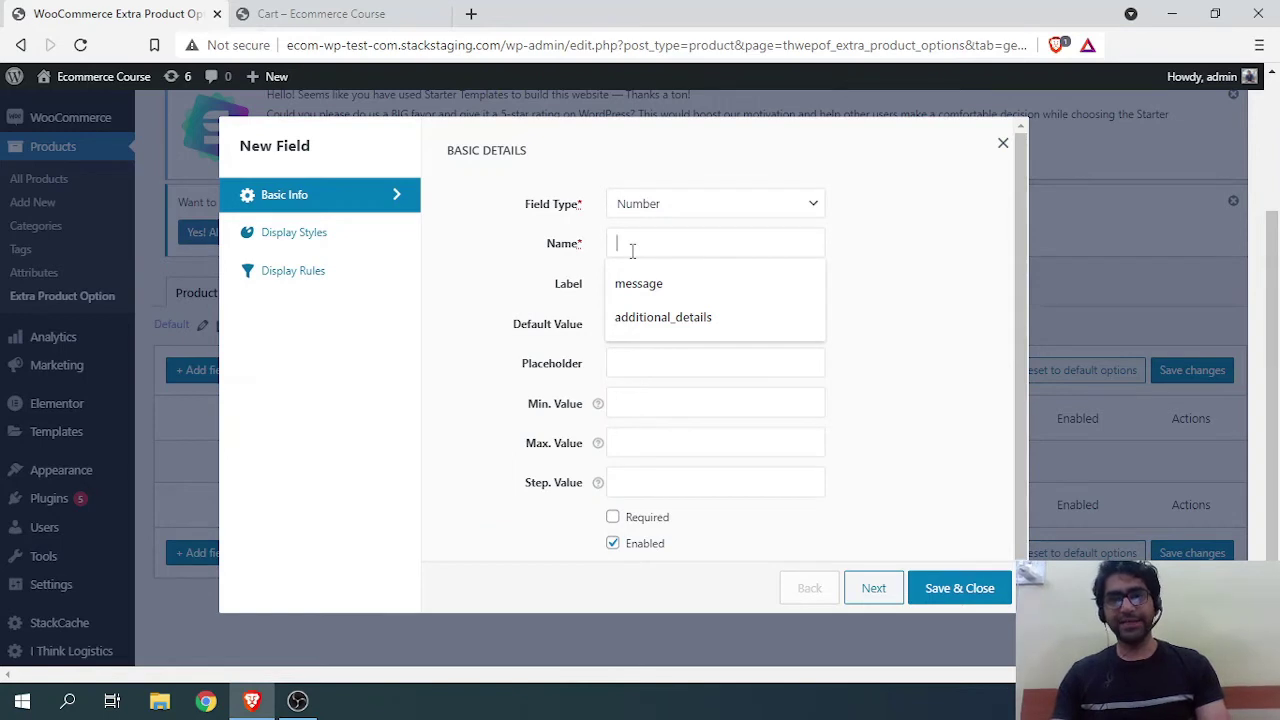
{"action": "type", "text": "n"}
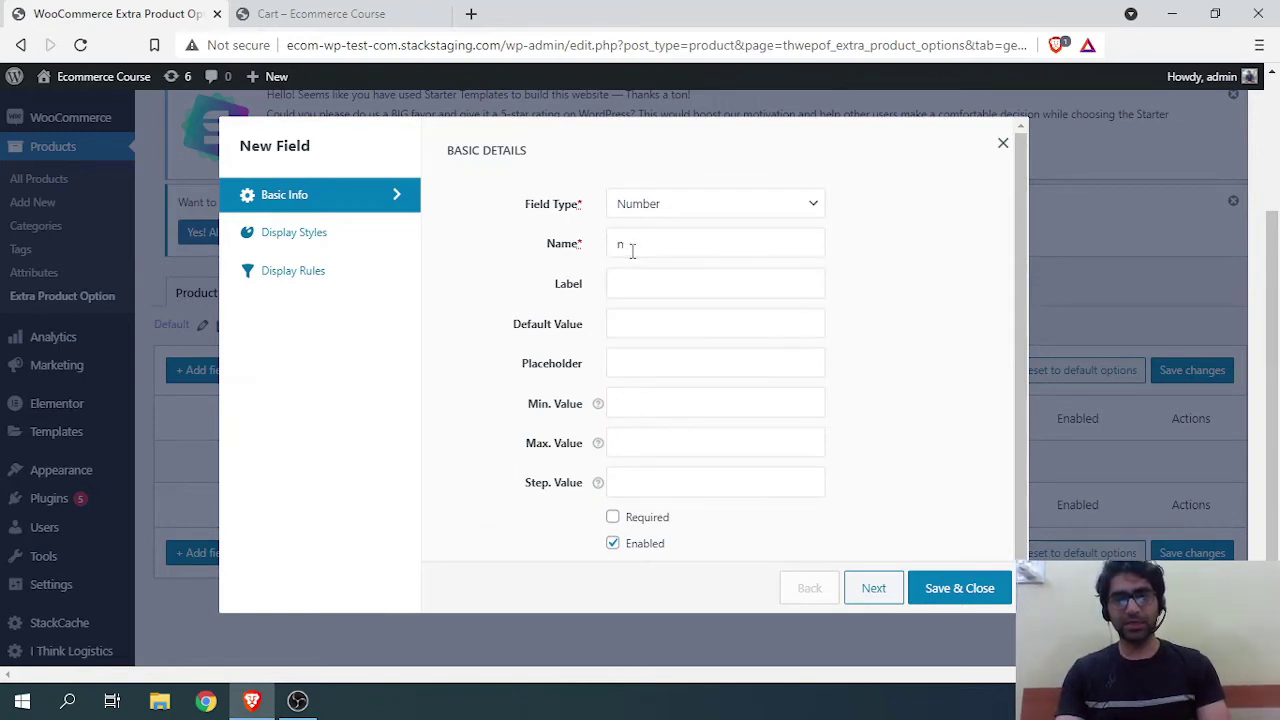
{"action": "type", "text": "ustomer"}
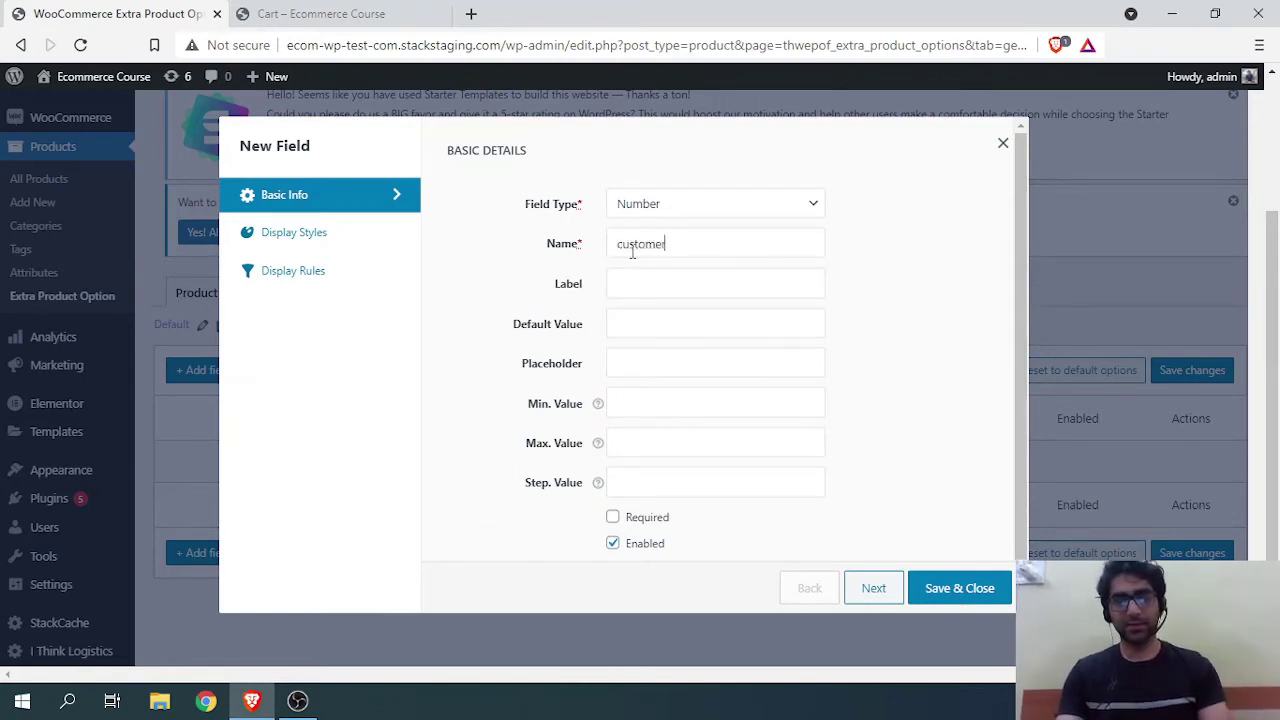
{"action": "type", "text": "_number"}
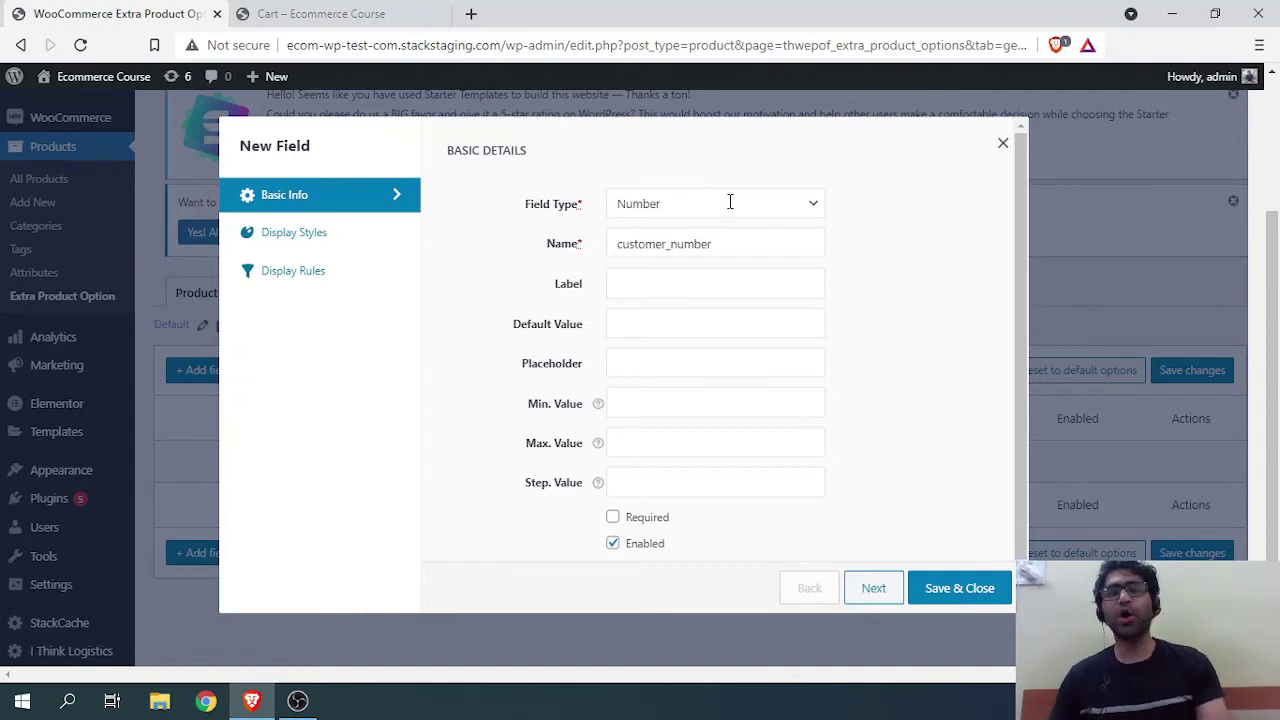
{"action": "left_click", "coordinate": [675, 285]}
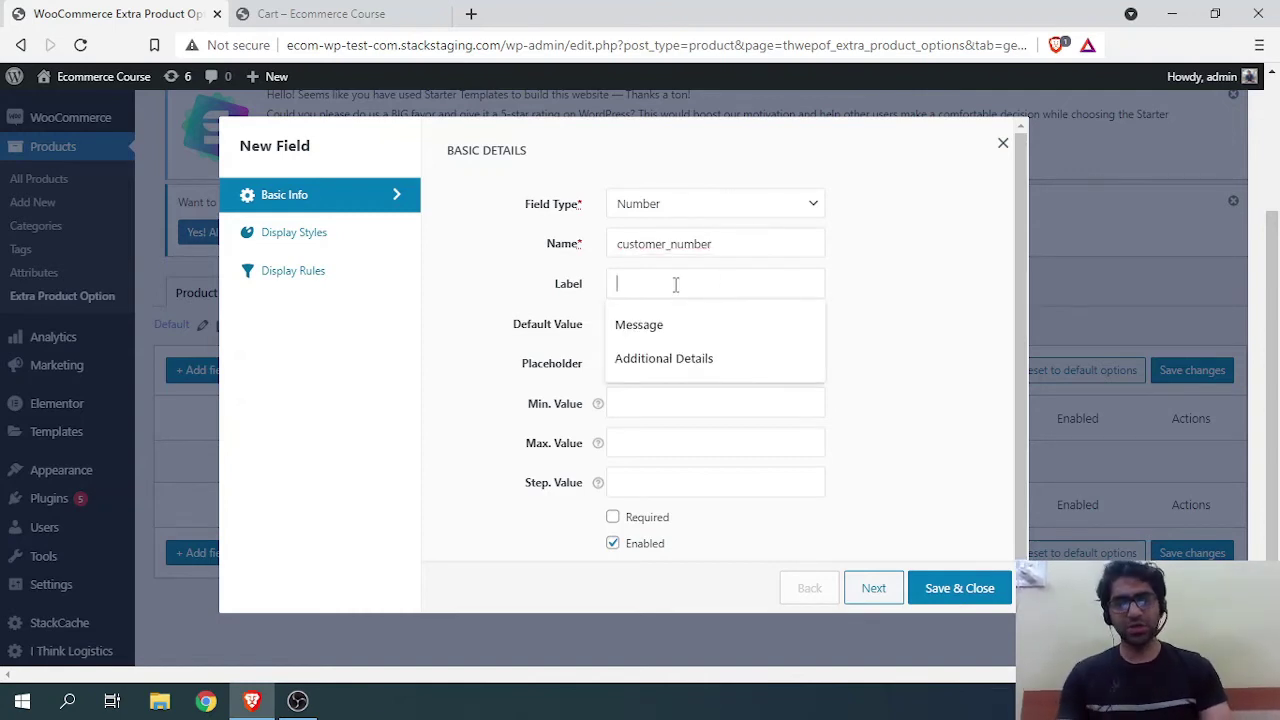
{"action": "type", "text": "Type Y"}
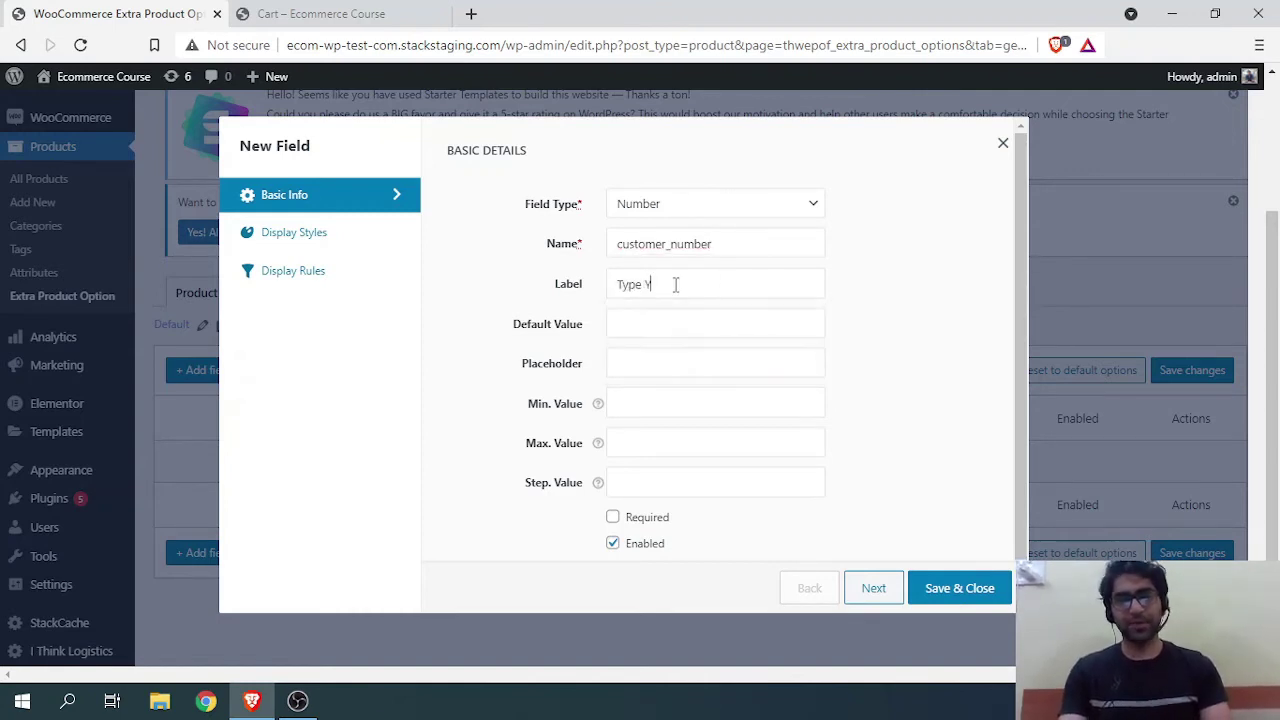
{"action": "type", "text": "our Ph"}
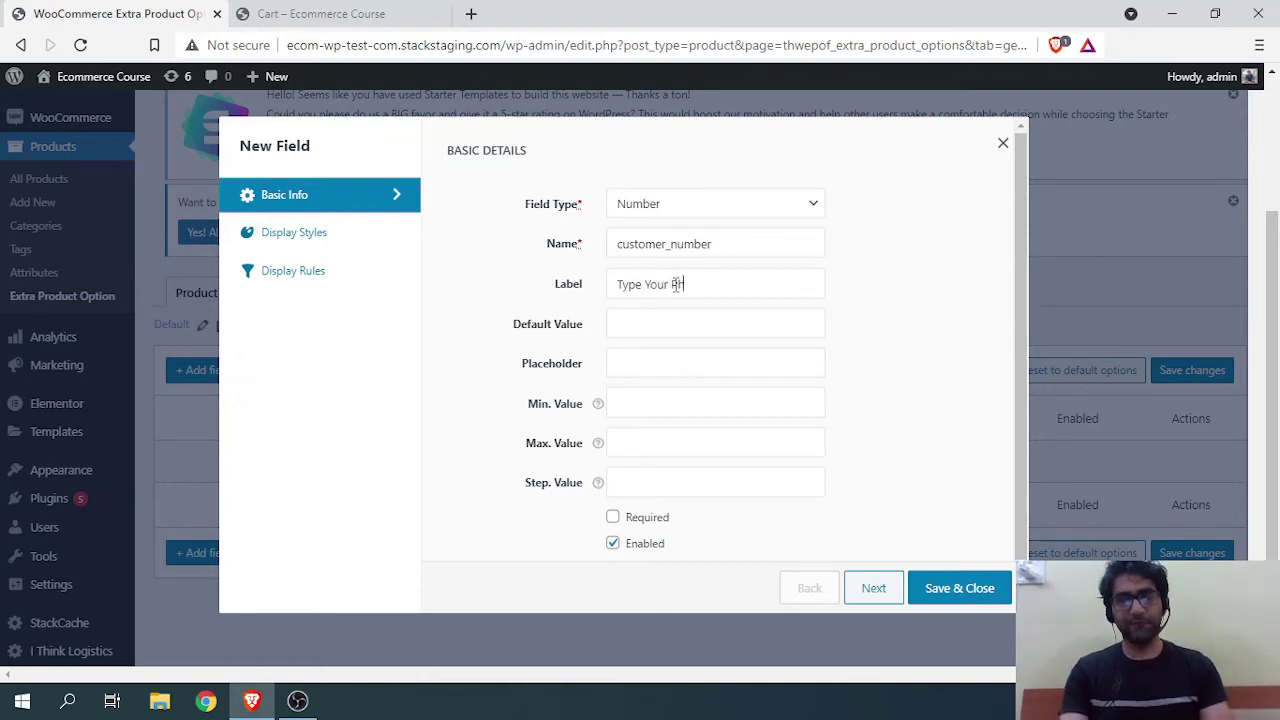
{"action": "type", "text": "one Number"}
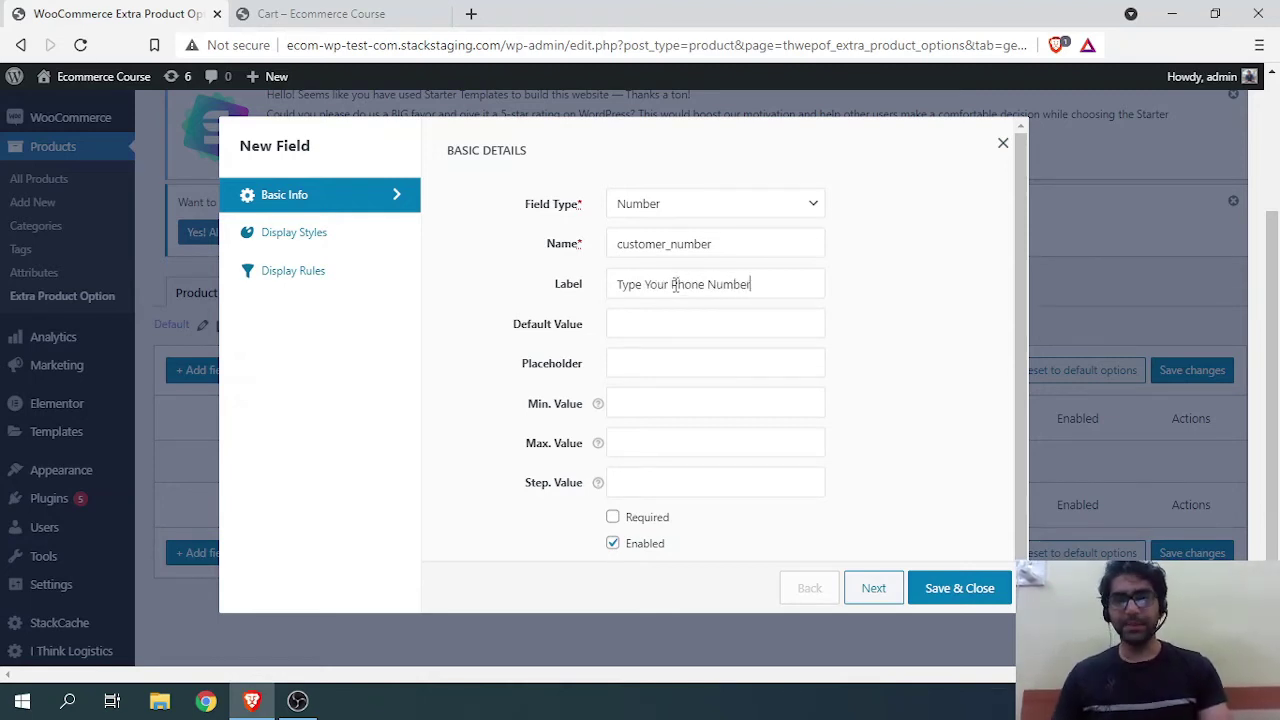
{"action": "scroll", "coordinate": [652, 314], "scroll_direction": "down", "scroll_amount": 1}
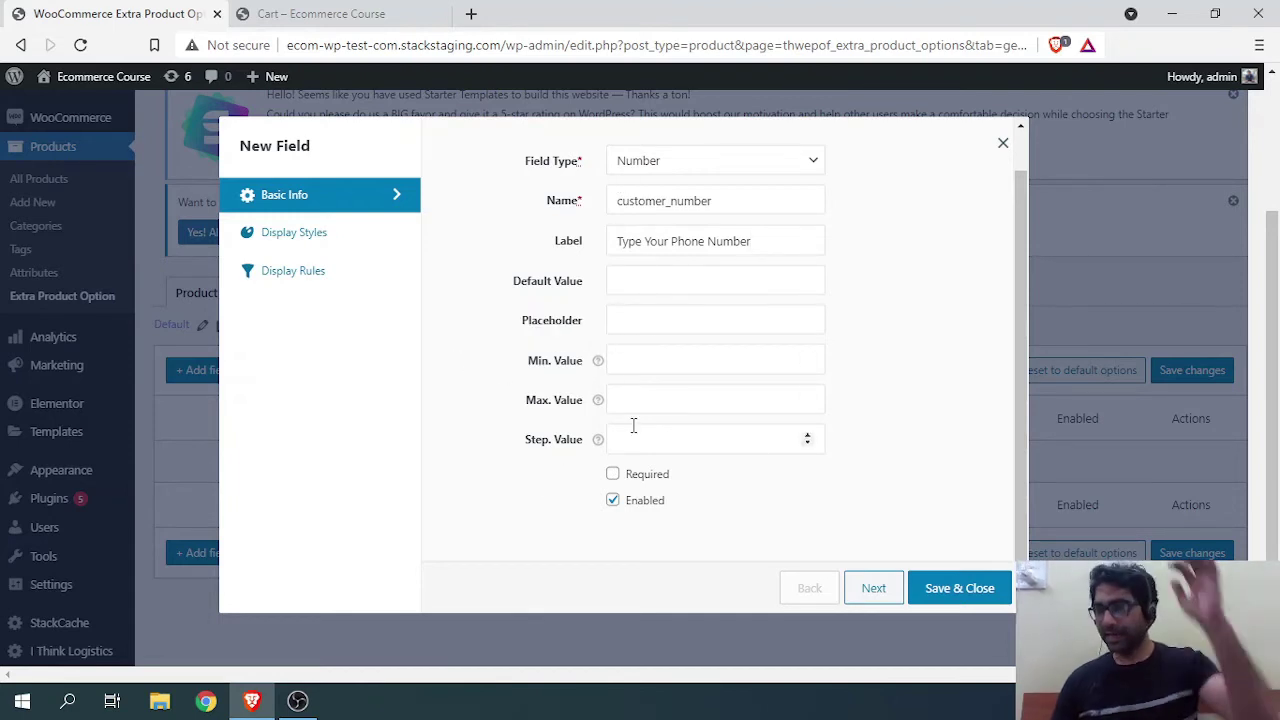
{"action": "left_click", "coordinate": [612, 474]}
Step: Place the label above the field, limit it to the Juice category, and save
{"action": "left_click", "coordinate": [266, 236]}
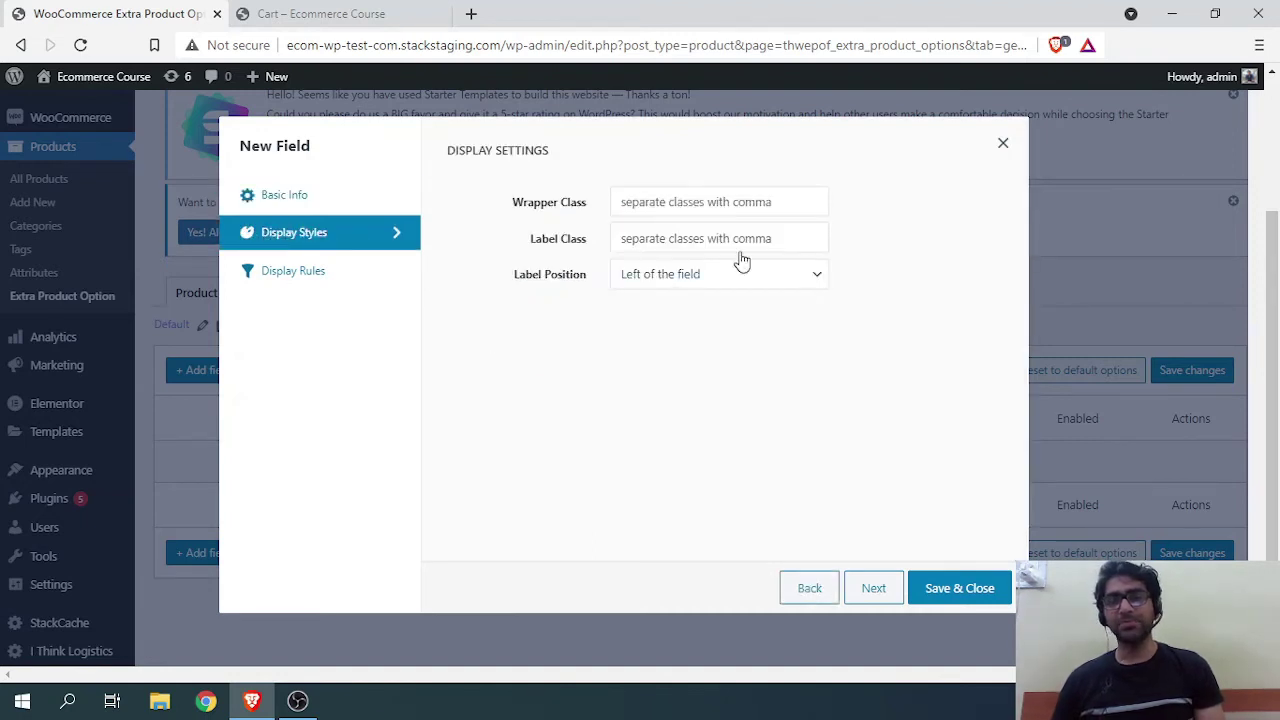
{"action": "left_click", "coordinate": [785, 286]}
{"action": "left_click", "coordinate": [684, 316]}
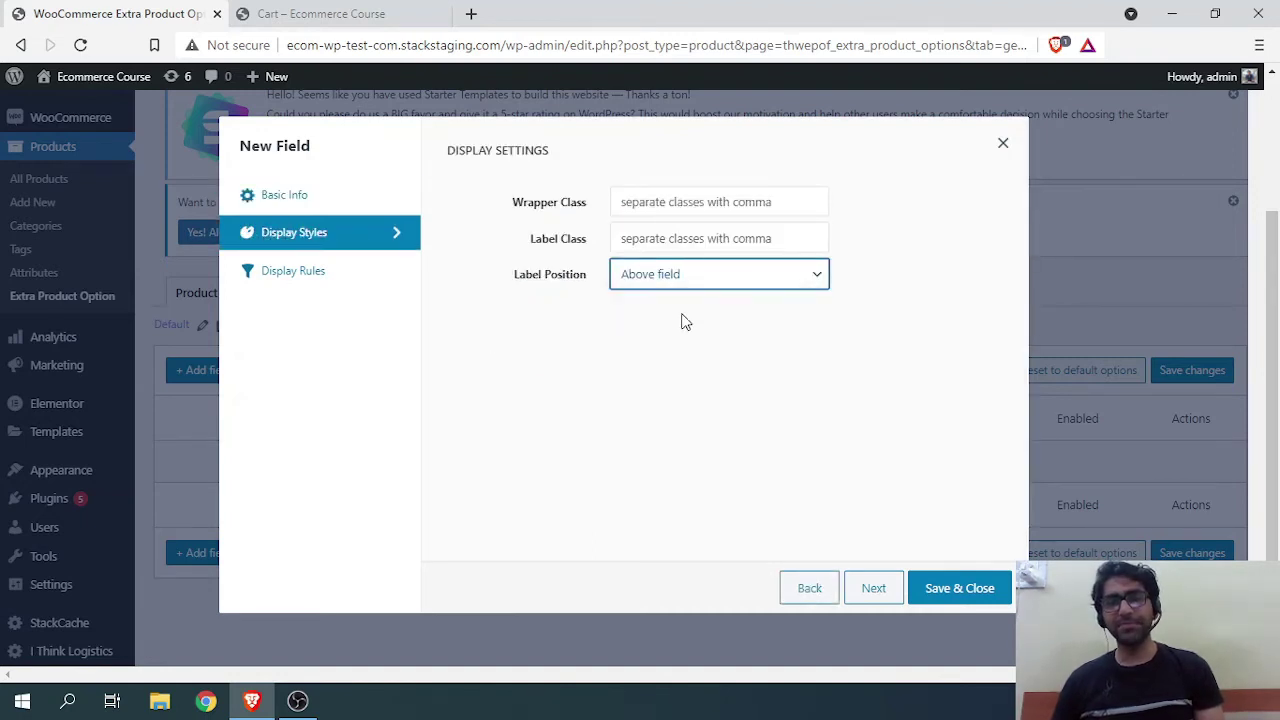
{"action": "left_click", "coordinate": [336, 279]}
{"action": "left_click", "coordinate": [578, 230]}
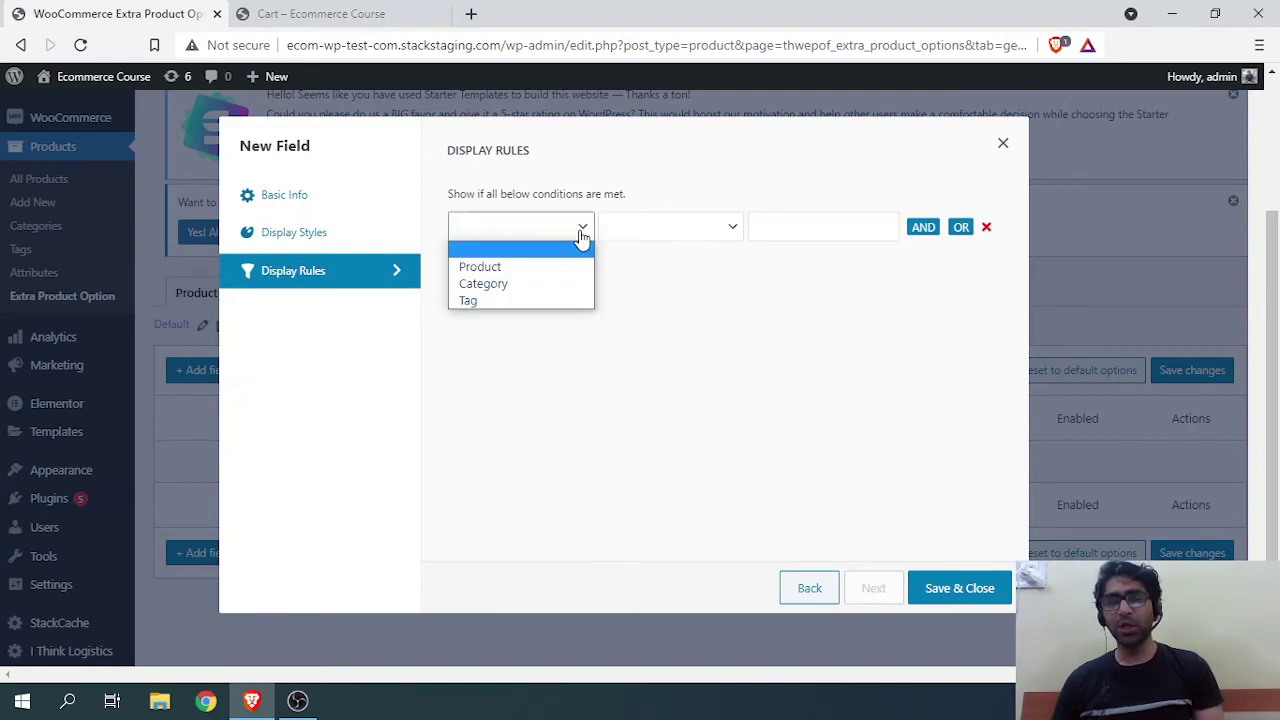
{"action": "left_click", "coordinate": [541, 288]}
{"action": "left_click", "coordinate": [677, 234]}
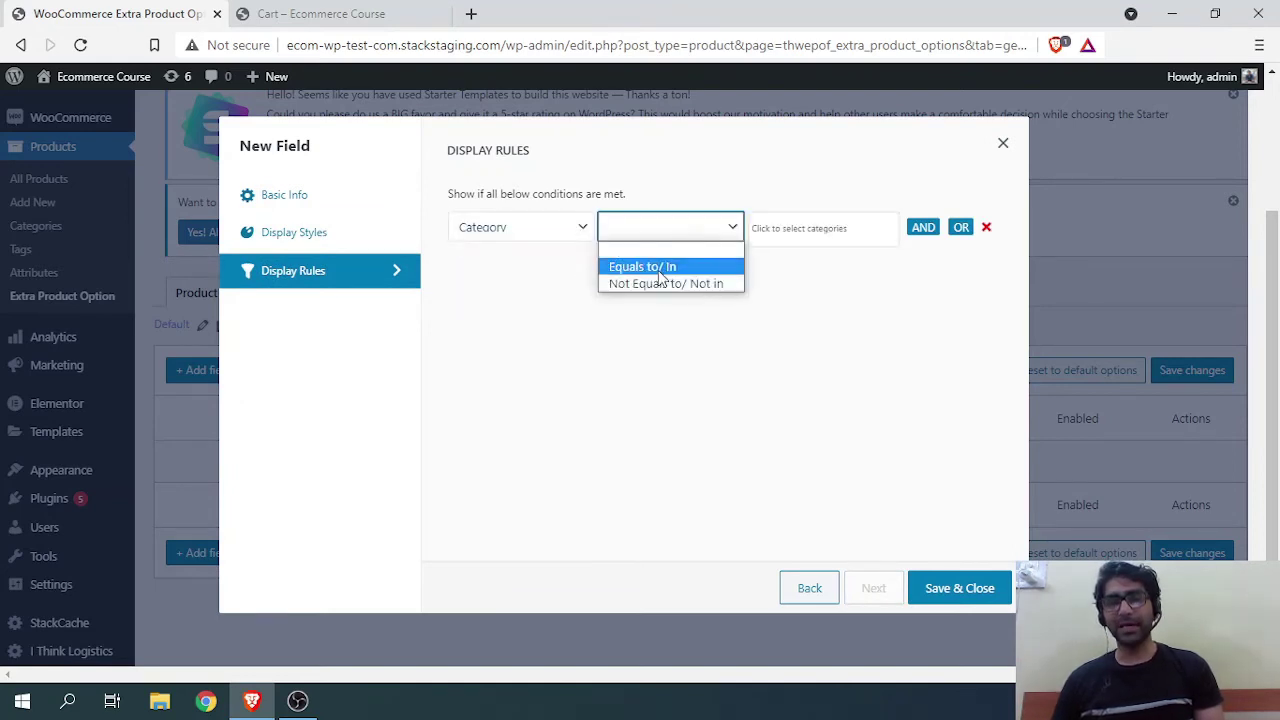
{"action": "left_click", "coordinate": [642, 266]}
{"action": "left_click", "coordinate": [800, 230]}
{"action": "left_click", "coordinate": [772, 320]}
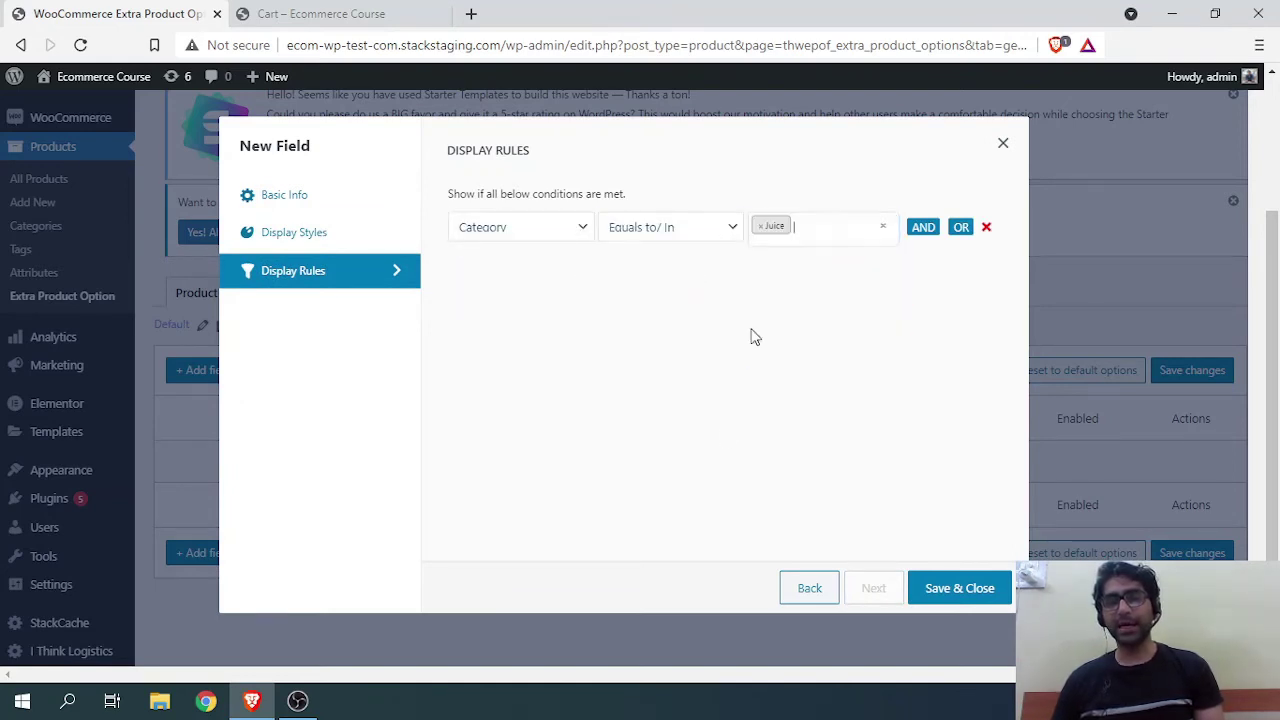
{"action": "left_click", "coordinate": [945, 588]}
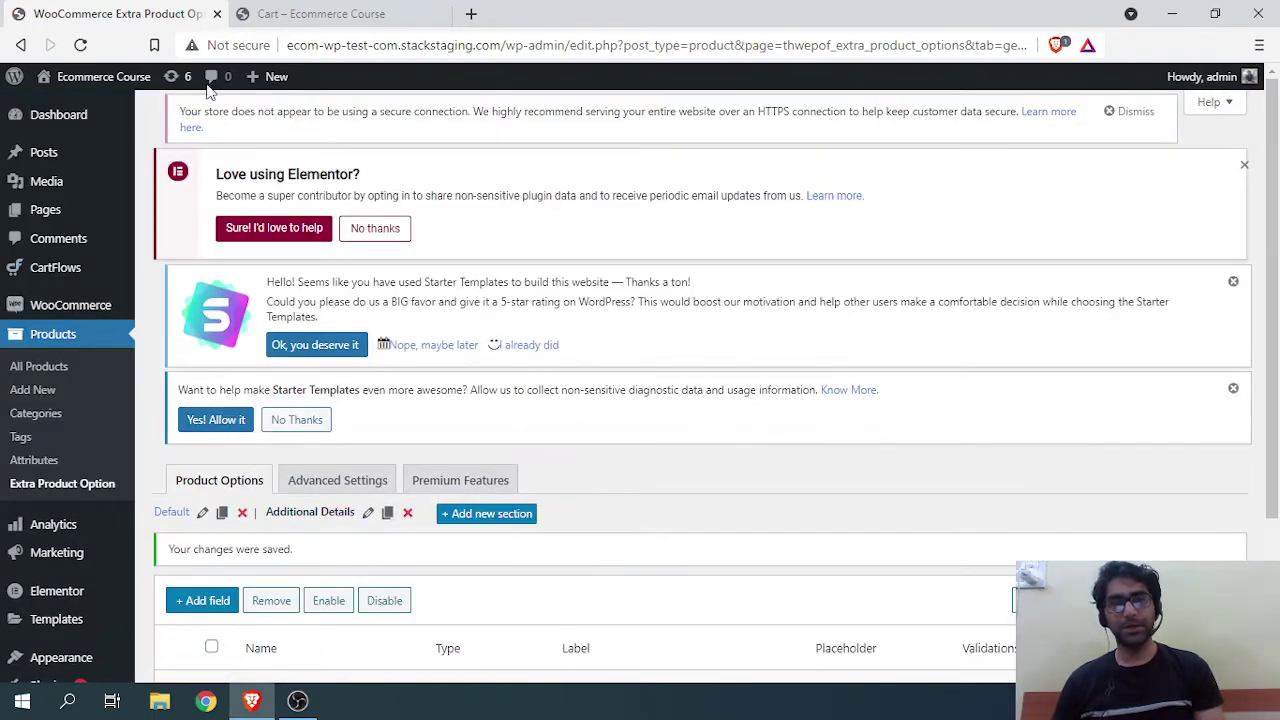
Step: Open the Fresh Orange Juice product page from the cart
{"action": "left_click", "coordinate": [320, 14]}
{"action": "scroll", "coordinate": [117, 151], "scroll_direction": "up", "scroll_amount": 3}
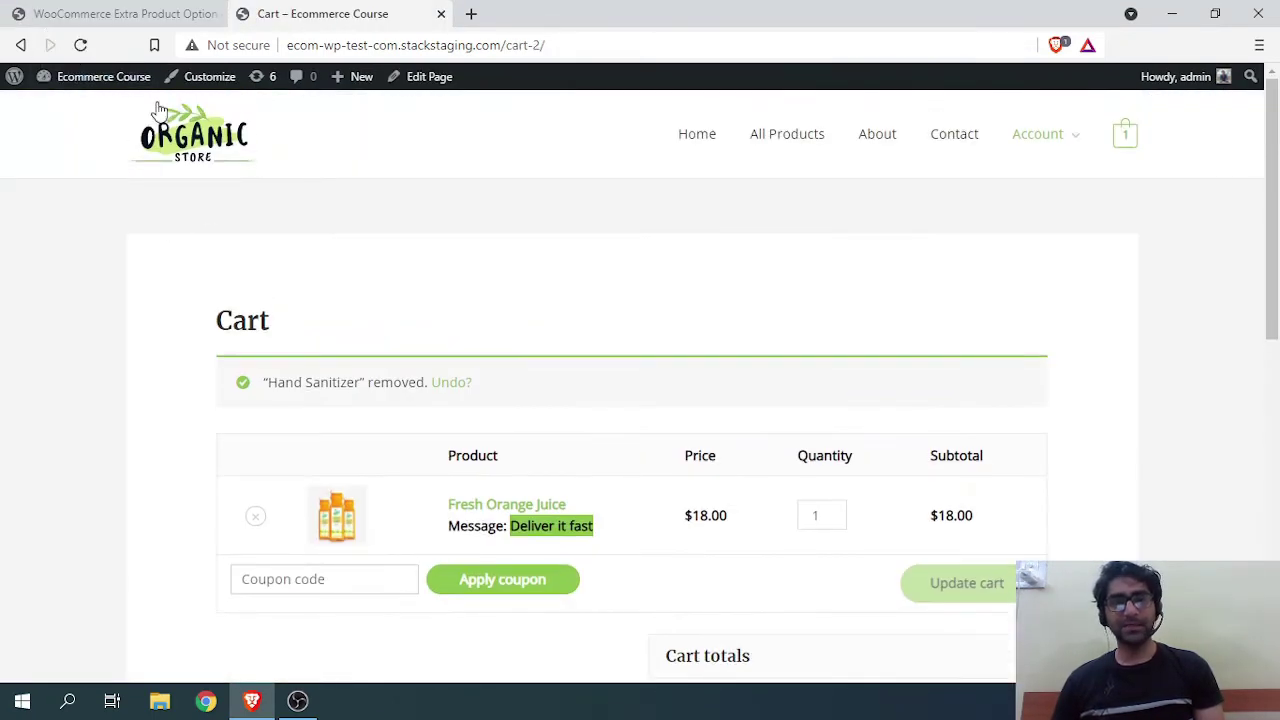
{"action": "left_click", "coordinate": [354, 533]}
{"action": "left_click", "coordinate": [115, 14]}
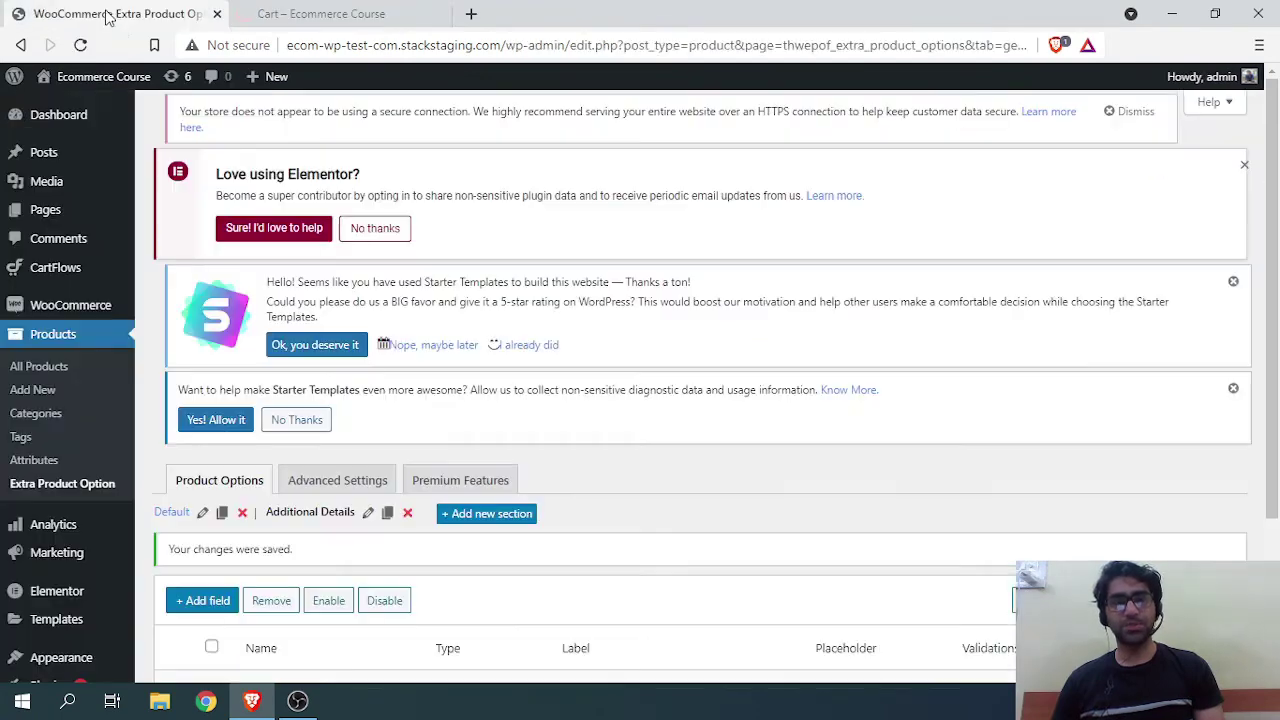
{"action": "scroll", "coordinate": [271, 116], "scroll_direction": "down", "scroll_amount": 3}
{"action": "scroll", "coordinate": [410, 258], "scroll_direction": "up", "scroll_amount": 3}
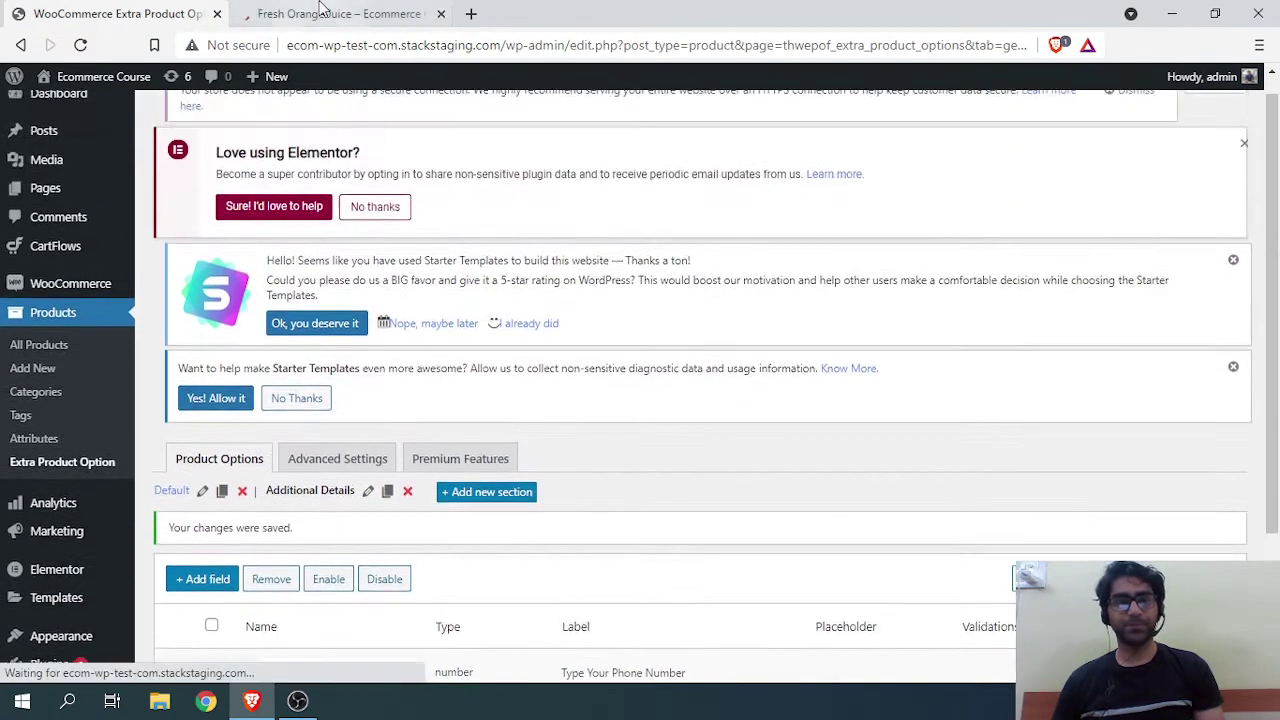
Step: Check the Additional Details heading on the Fresh Orange Juice page, then return to admin
{"action": "left_click", "coordinate": [331, 13]}
{"action": "scroll", "coordinate": [524, 316], "scroll_direction": "down", "scroll_amount": 3}
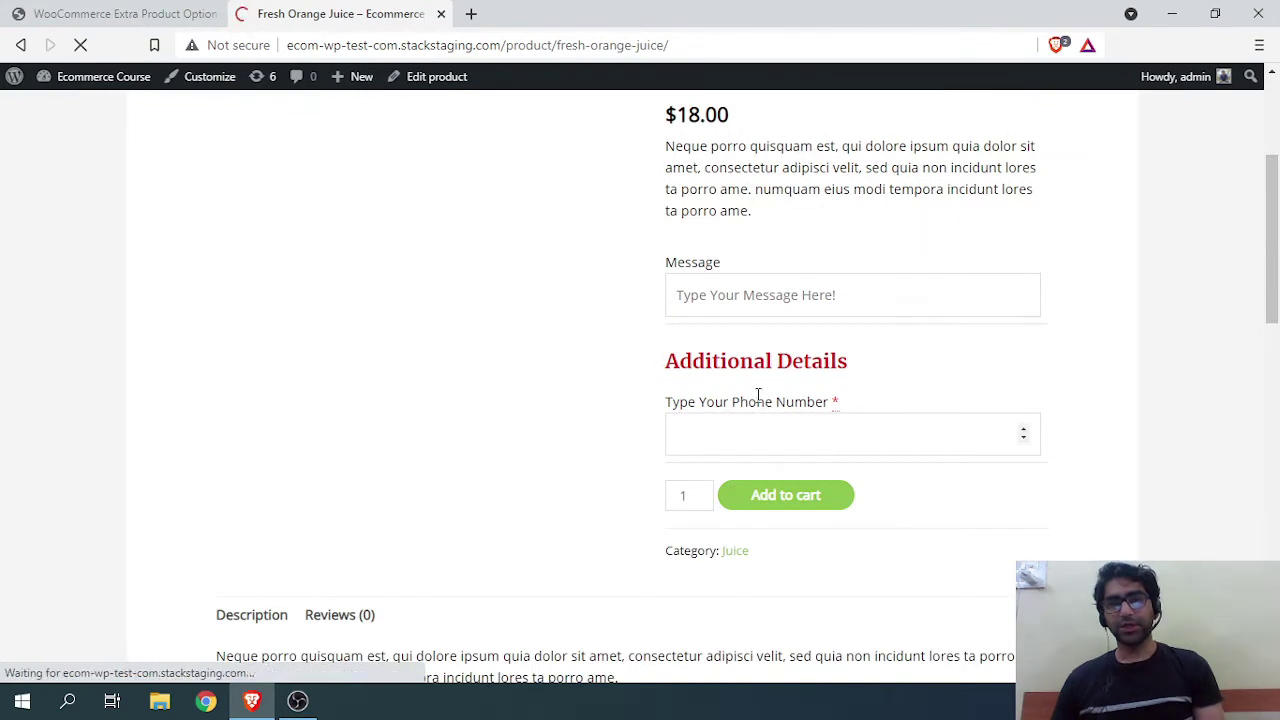
{"action": "left_click", "coordinate": [697, 298]}
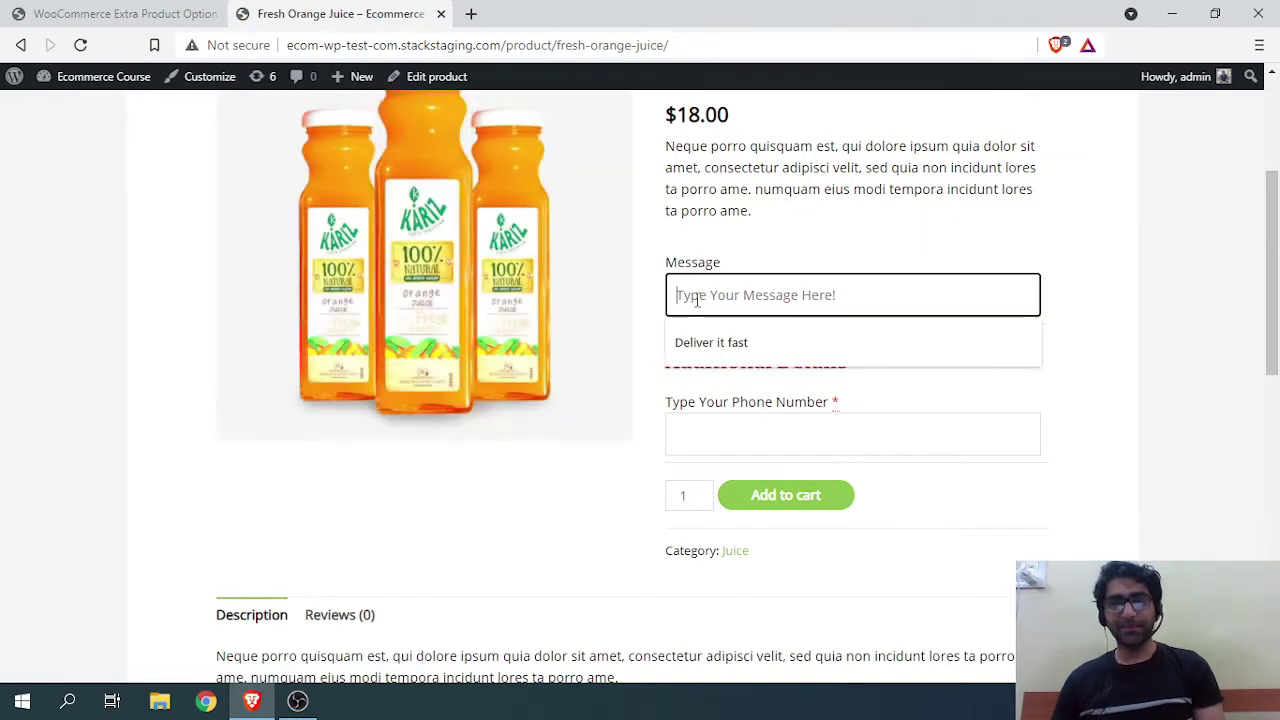
{"action": "left_click", "coordinate": [766, 246]}
{"action": "left_click_drag", "start_coordinate": [660, 350], "coordinate": [851, 372]}
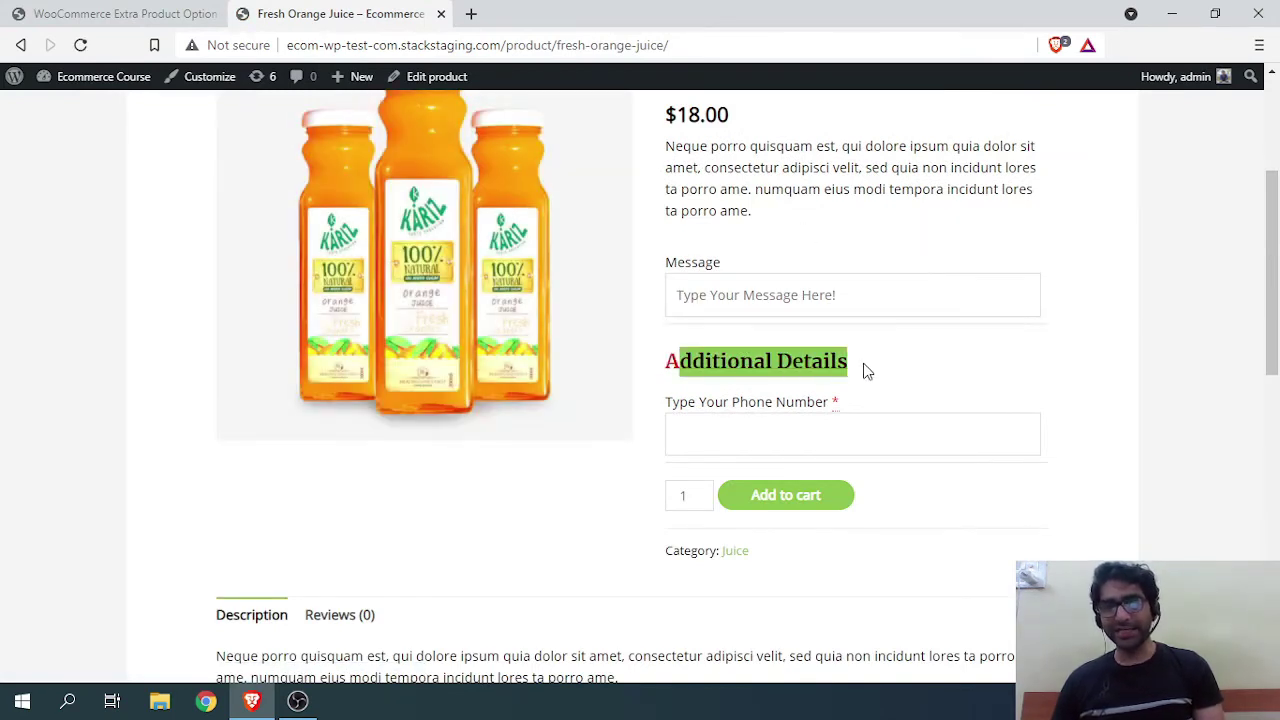
{"action": "left_click", "coordinate": [702, 350]}
{"action": "left_click", "coordinate": [125, 14]}
{"action": "scroll", "coordinate": [336, 456], "scroll_direction": "down", "scroll_amount": 2}
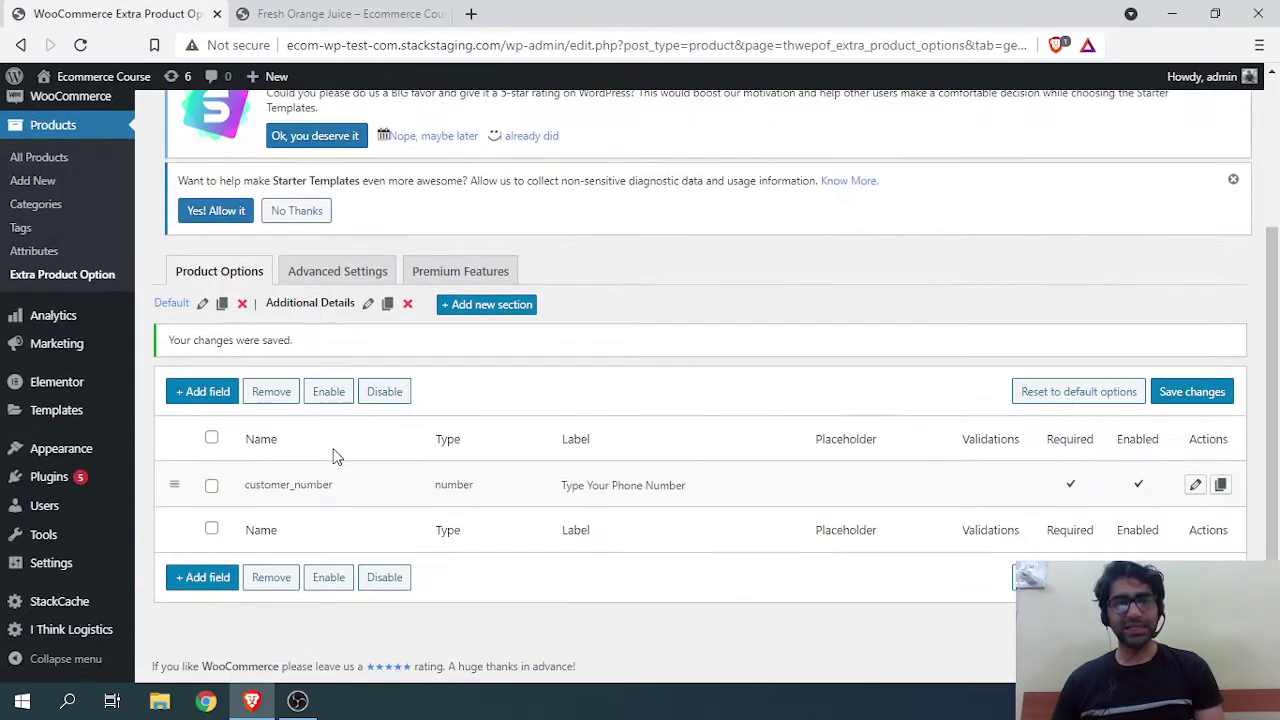
Step: Add another field to the section as a Checkbox
{"action": "left_click", "coordinate": [205, 391]}
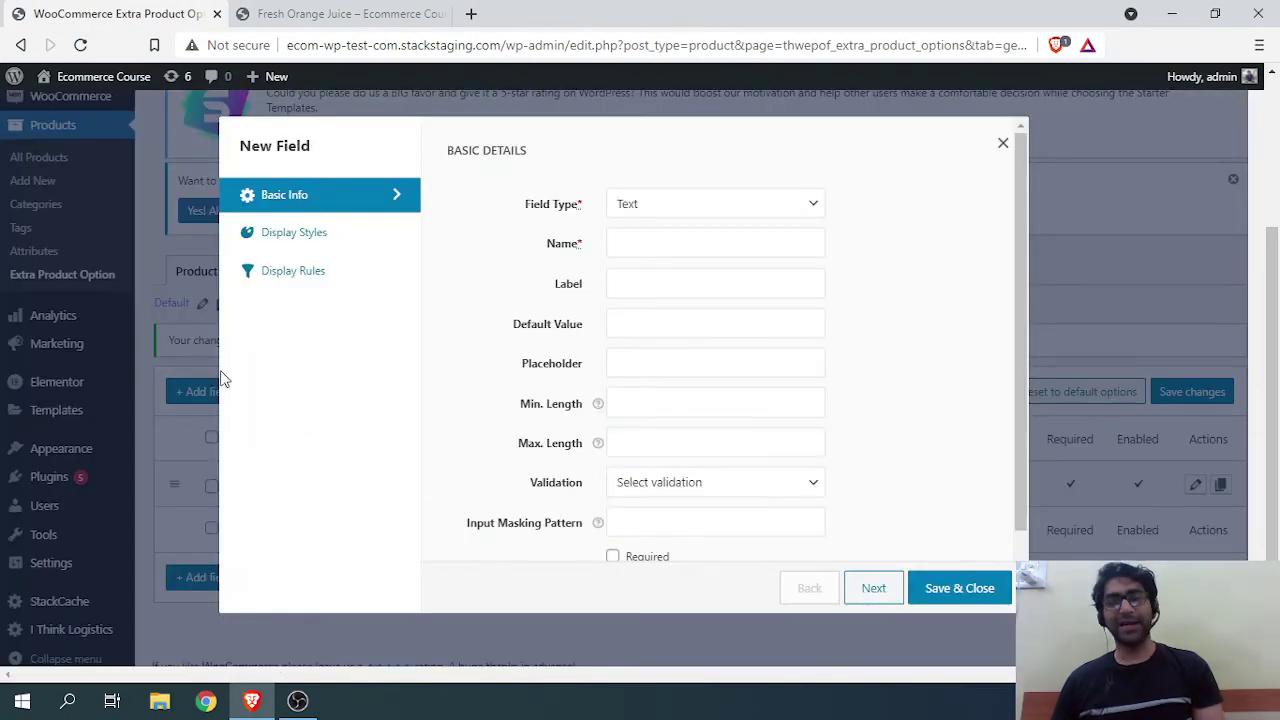
{"action": "left_click", "coordinate": [707, 212]}
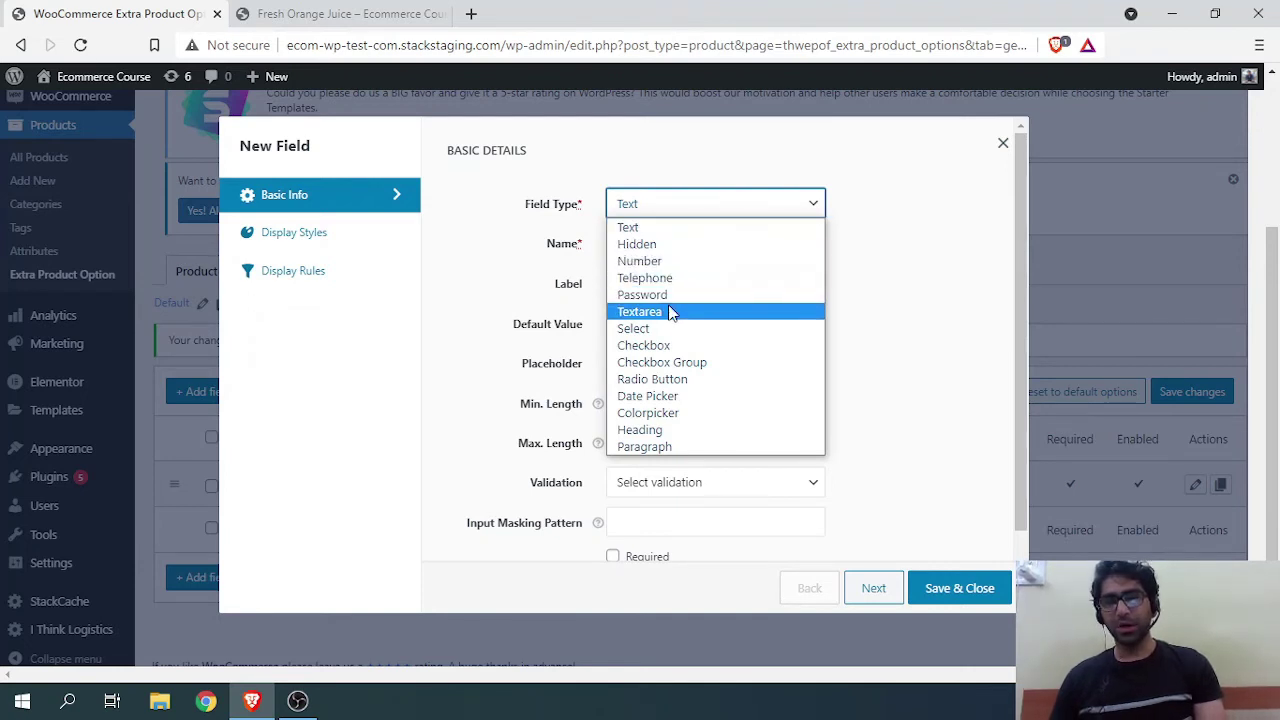
{"action": "left_click", "coordinate": [659, 384]}
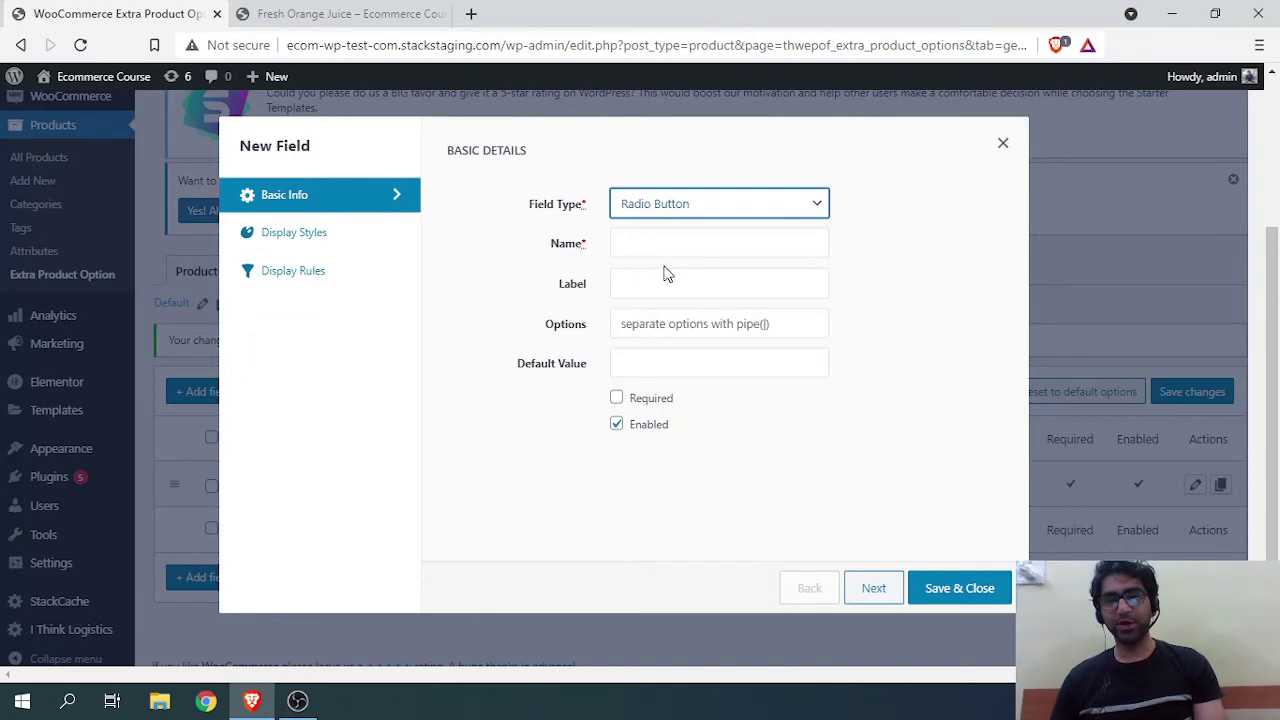
{"action": "left_click", "coordinate": [657, 206]}
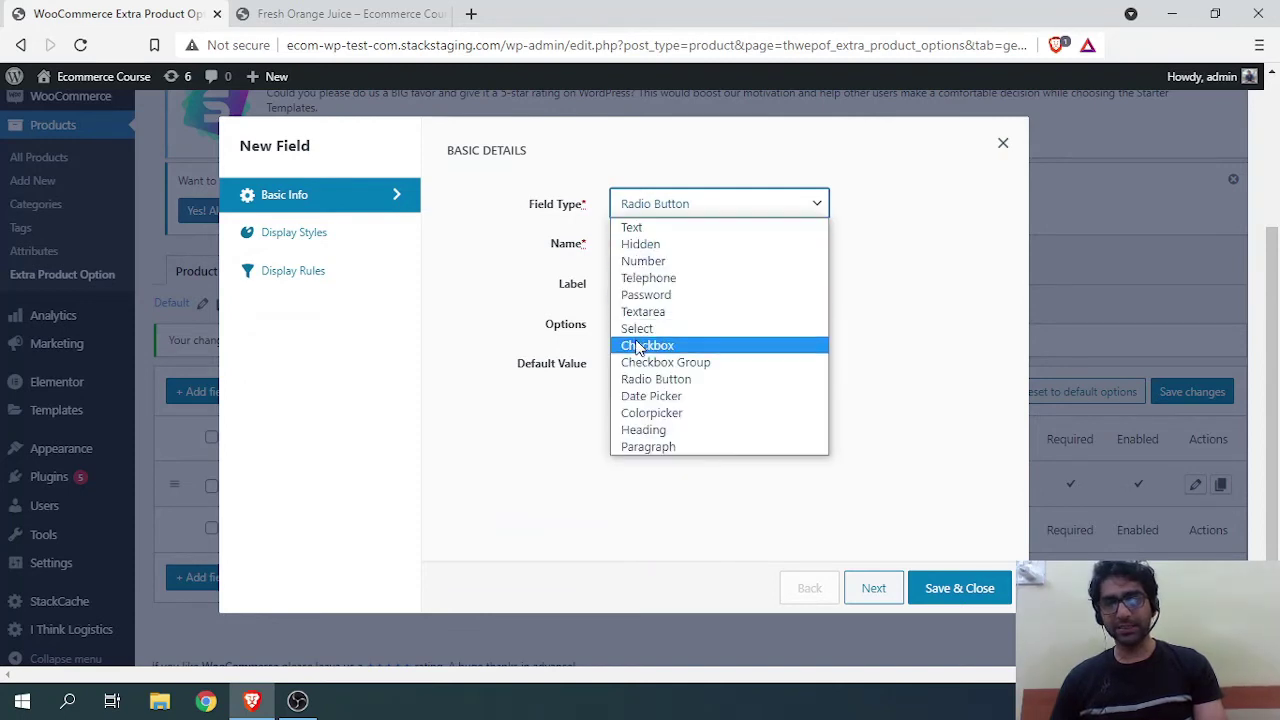
{"action": "left_click", "coordinate": [632, 344]}
Step: Name and label the checkbox Flavor with value 'Orange | Apple', unchecked by default
{"action": "left_click", "coordinate": [647, 247]}
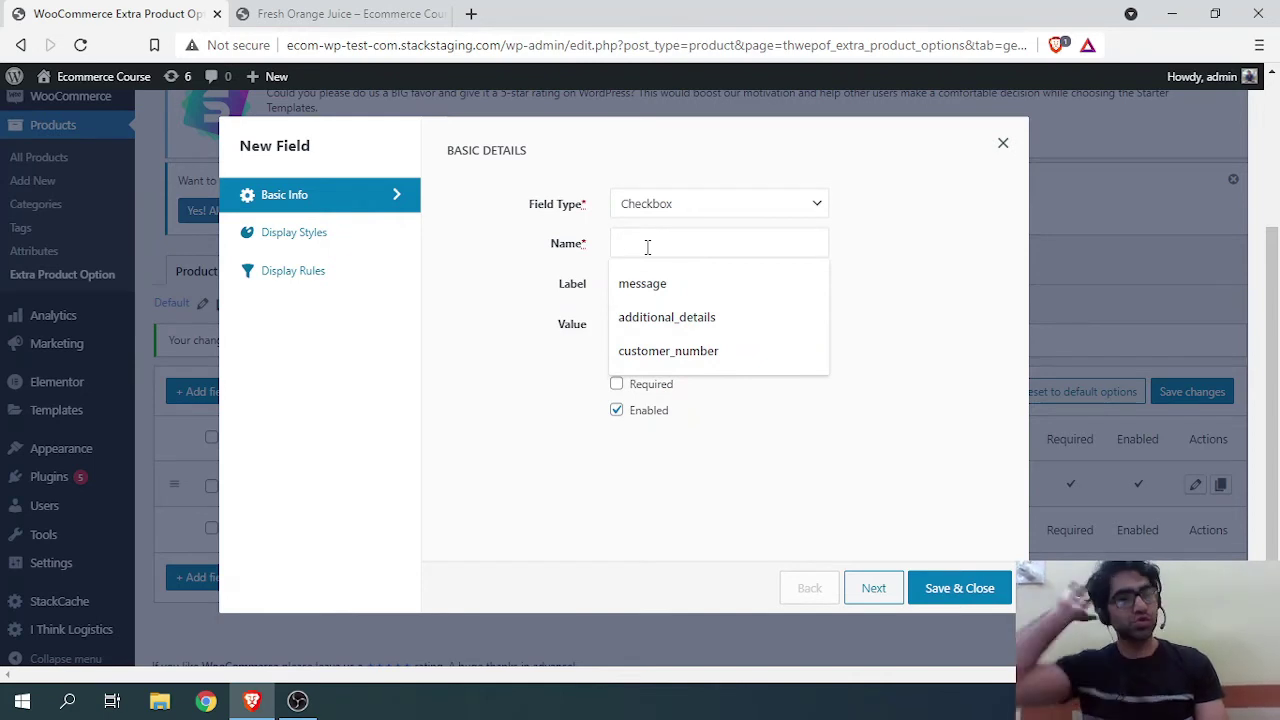
{"action": "type", "text": "flavor"}
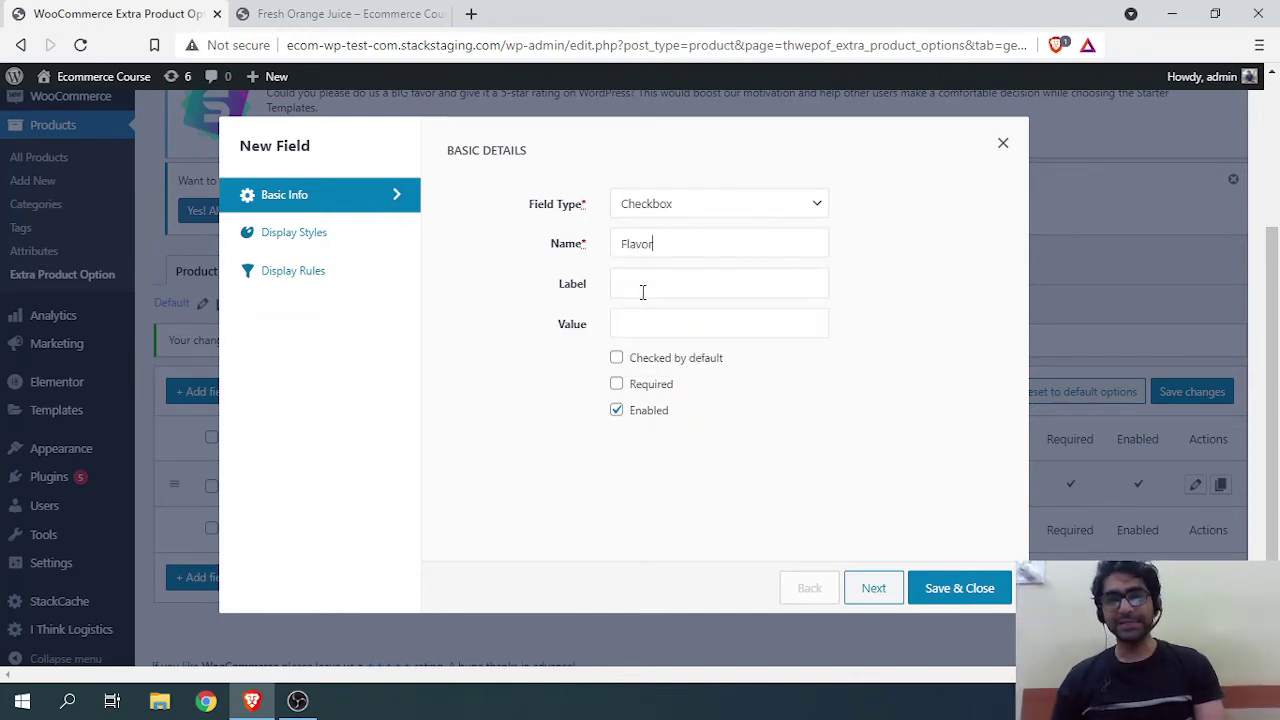
{"action": "left_click", "coordinate": [643, 287]}
{"action": "type", "text": "Flavor"}
{"action": "key", "text": "Tab"}
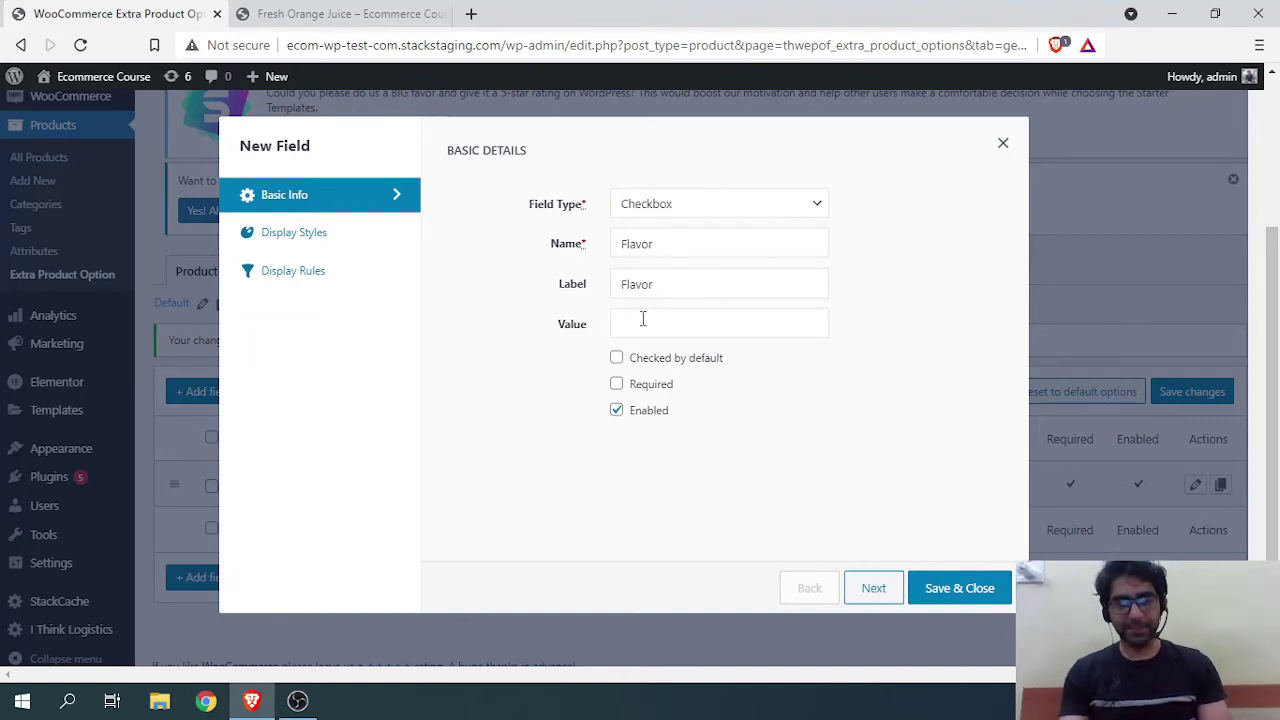
{"action": "type", "text": "Orange"}
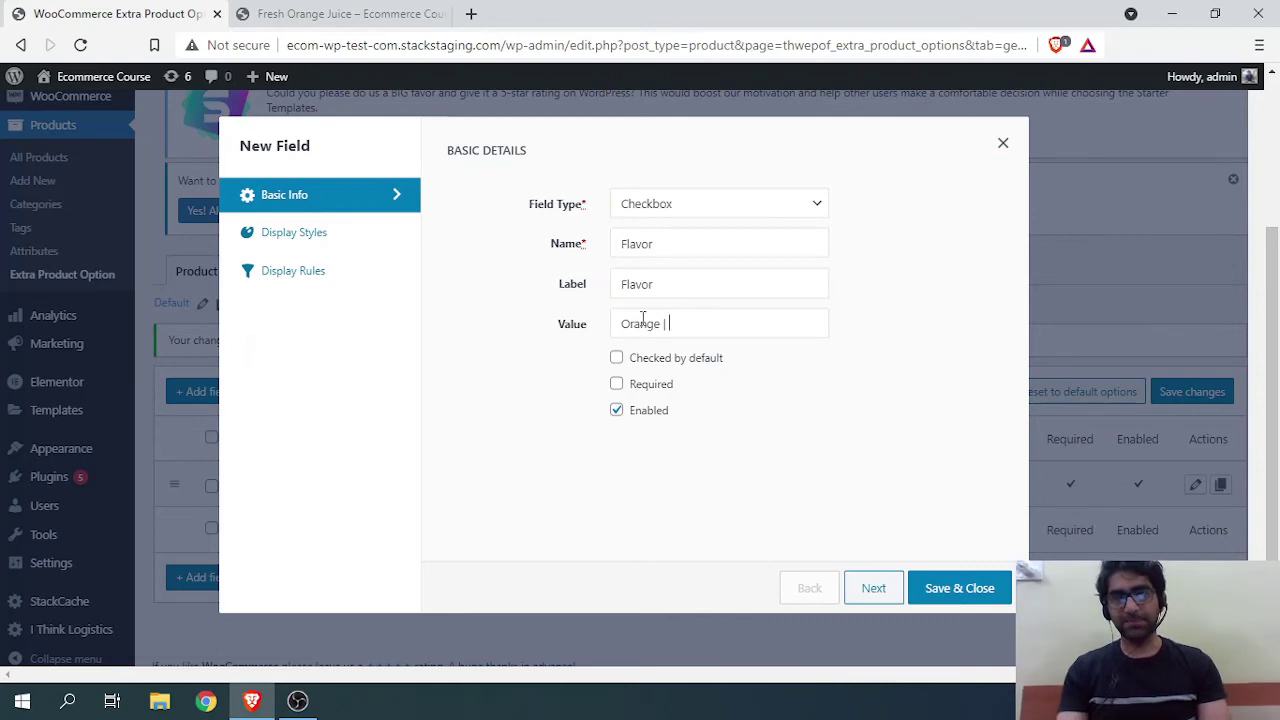
{"action": "type", "text": " |"}
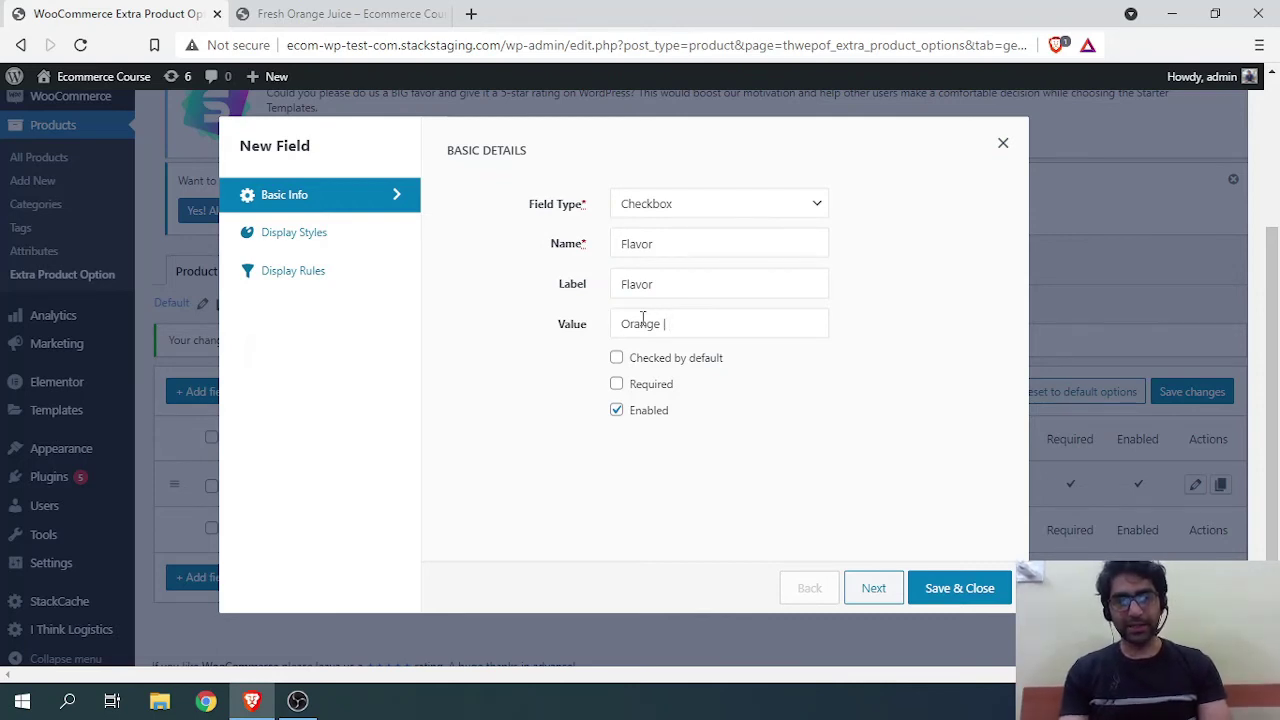
{"action": "type", "text": " Apple"}
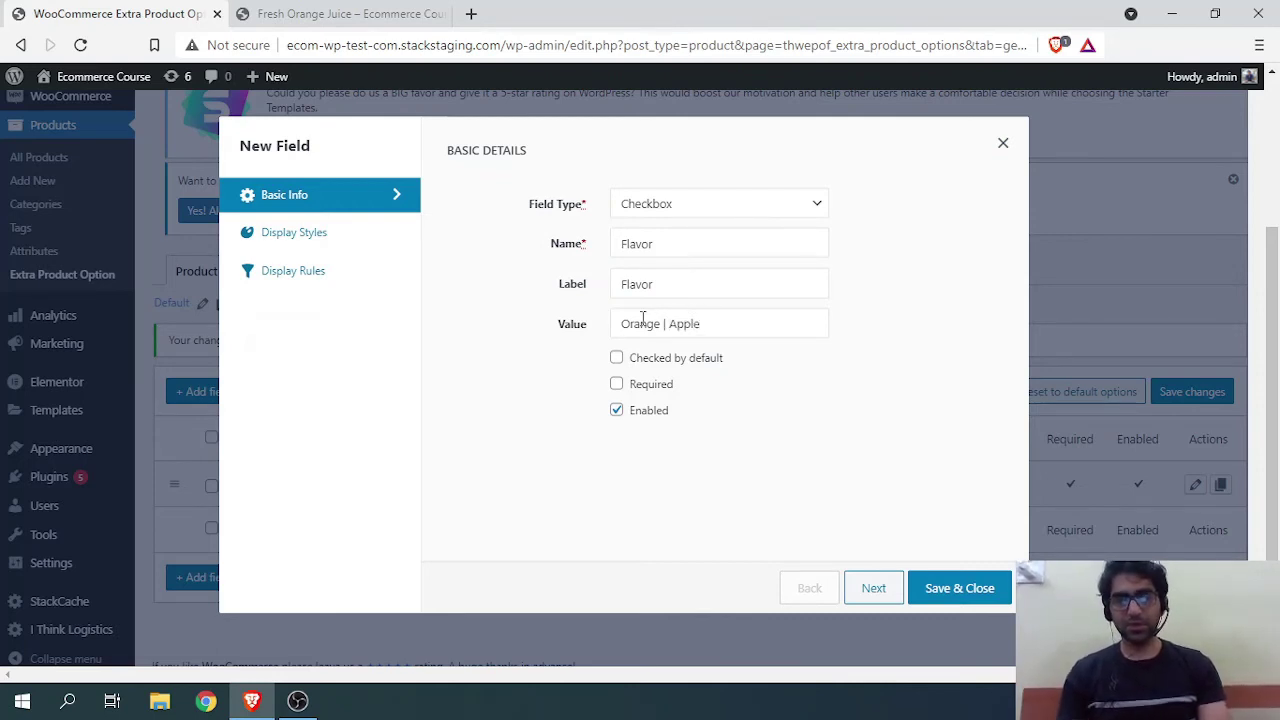
{"action": "left_click", "coordinate": [616, 360]}
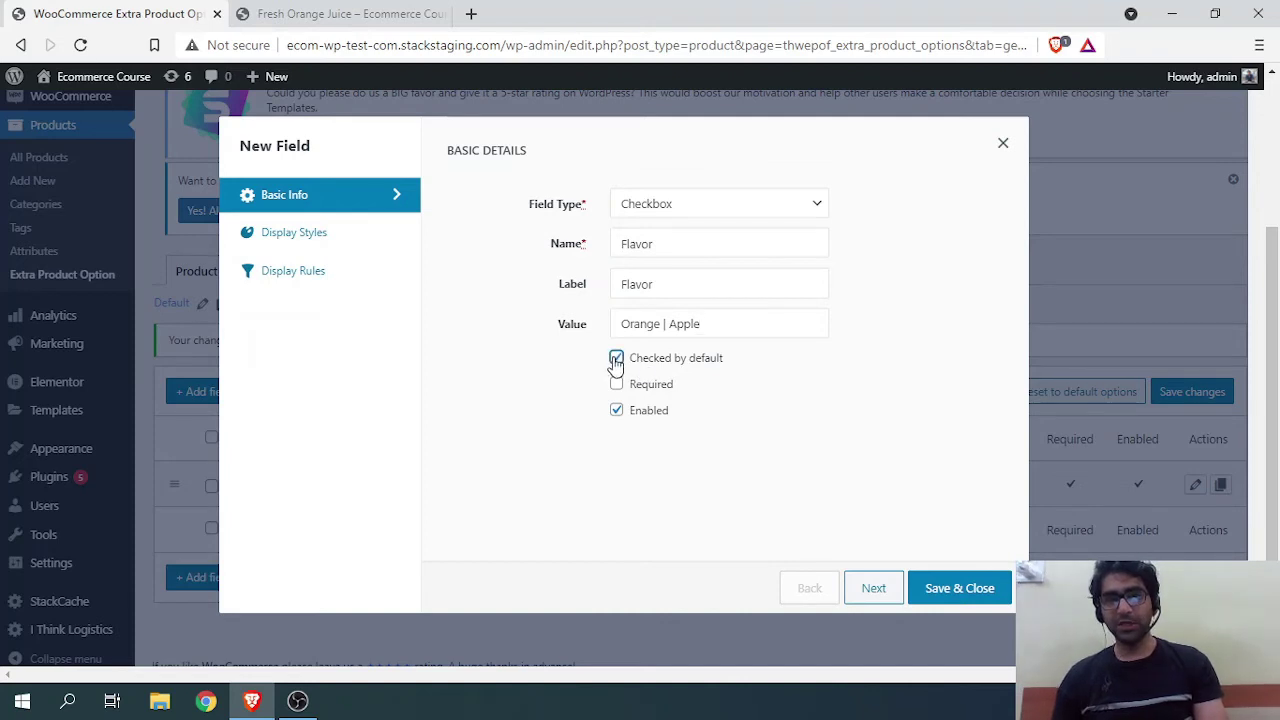
{"action": "left_click", "coordinate": [616, 360]}
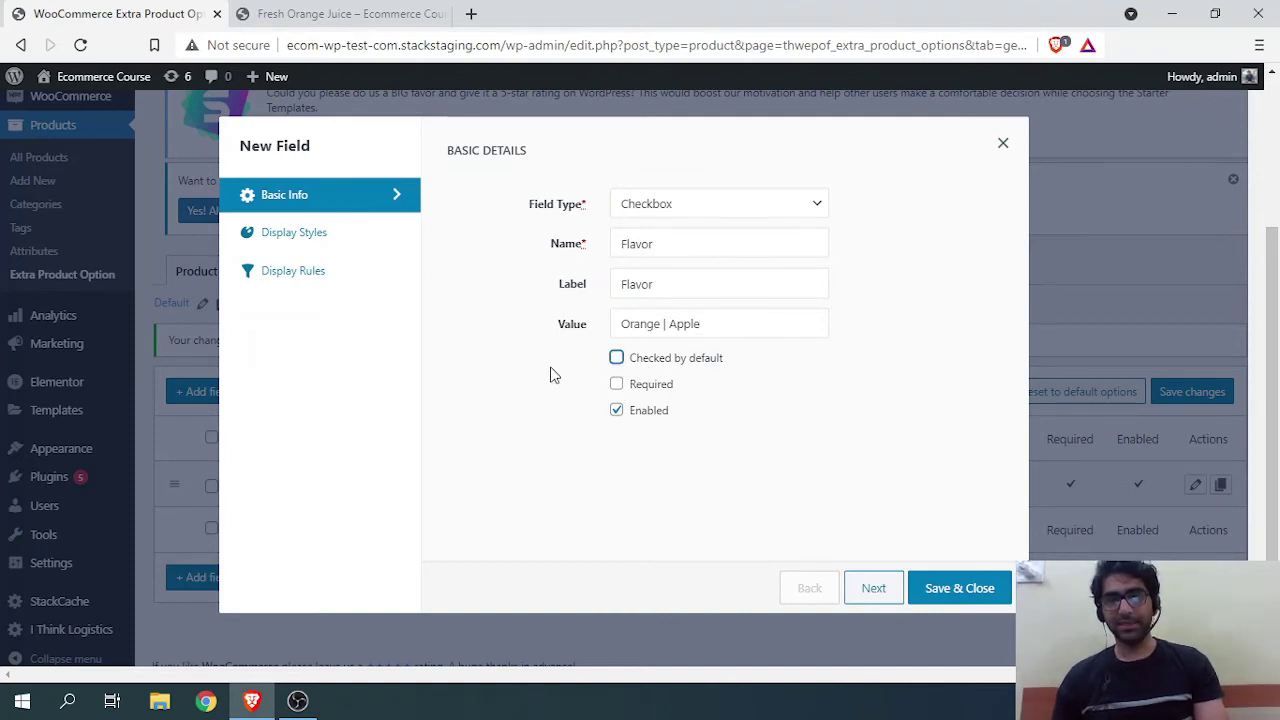
{"action": "left_click", "coordinate": [280, 242]}
{"action": "left_click", "coordinate": [288, 274]}
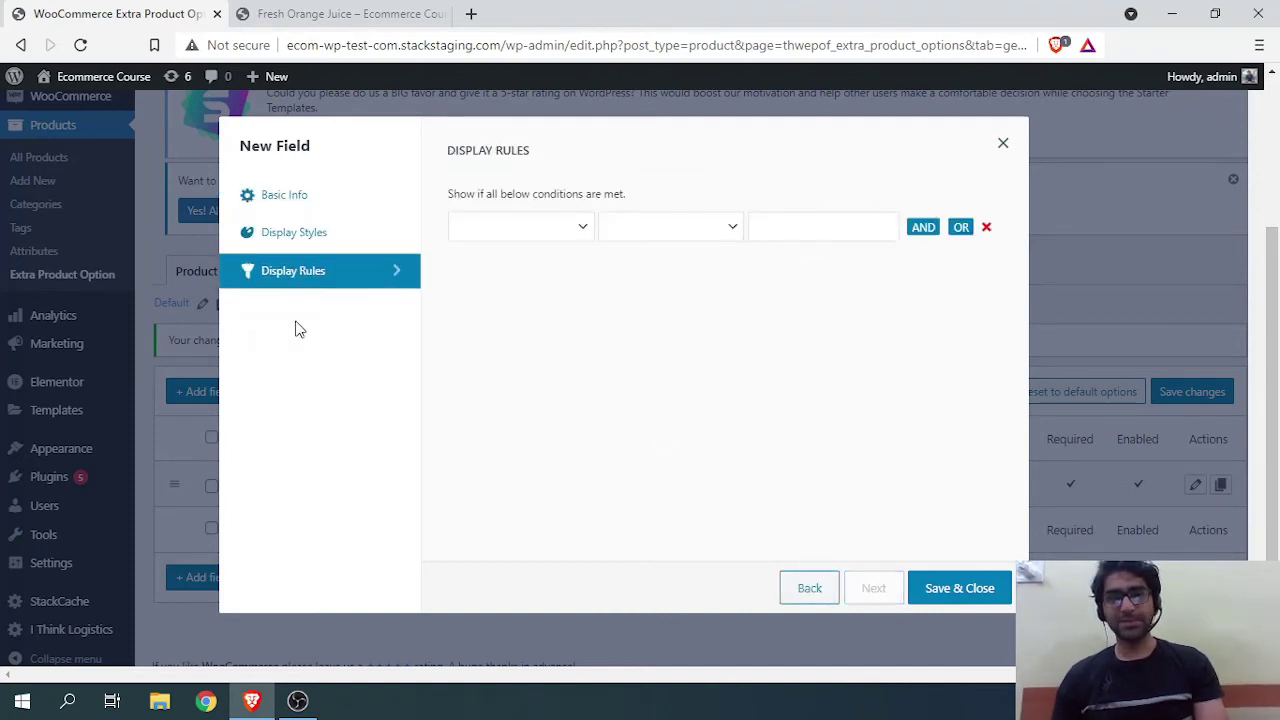
Step: Limit the Flavor field to Category Equals to/In Juice and save it
{"action": "left_click", "coordinate": [590, 230]}
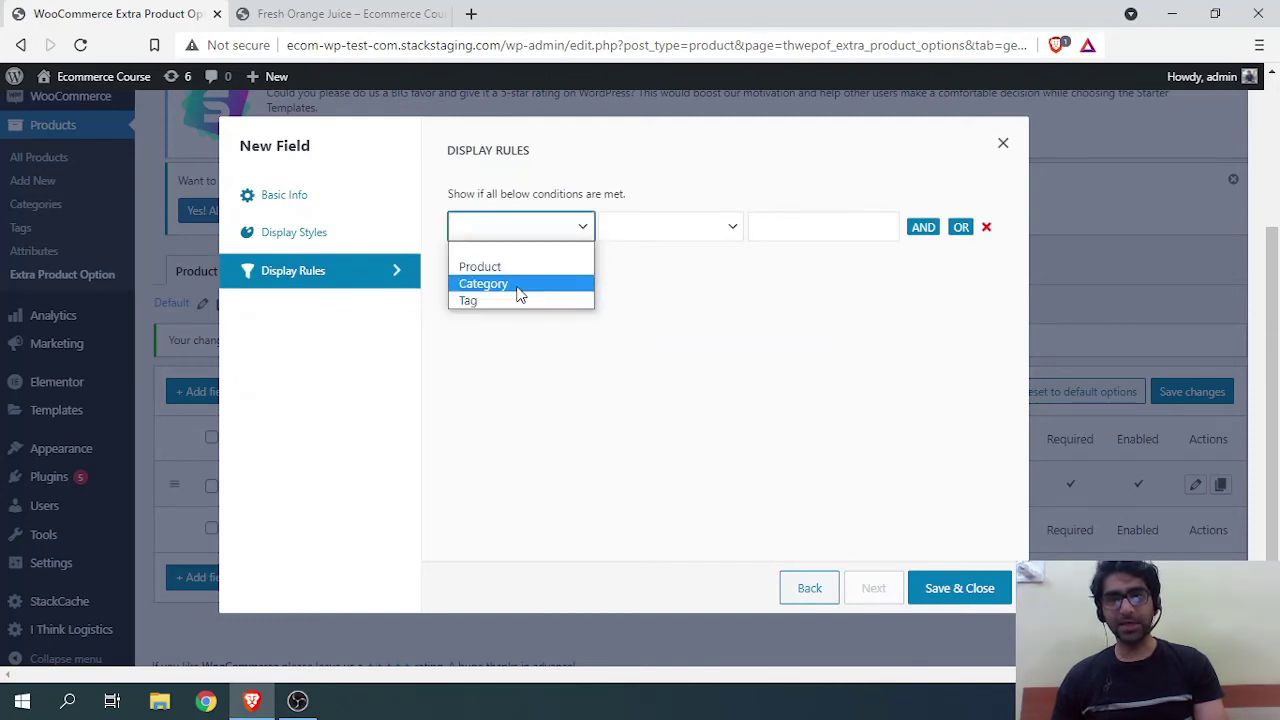
{"action": "left_click", "coordinate": [518, 282]}
{"action": "left_click", "coordinate": [630, 231]}
{"action": "left_click", "coordinate": [638, 268]}
{"action": "left_click", "coordinate": [780, 240]}
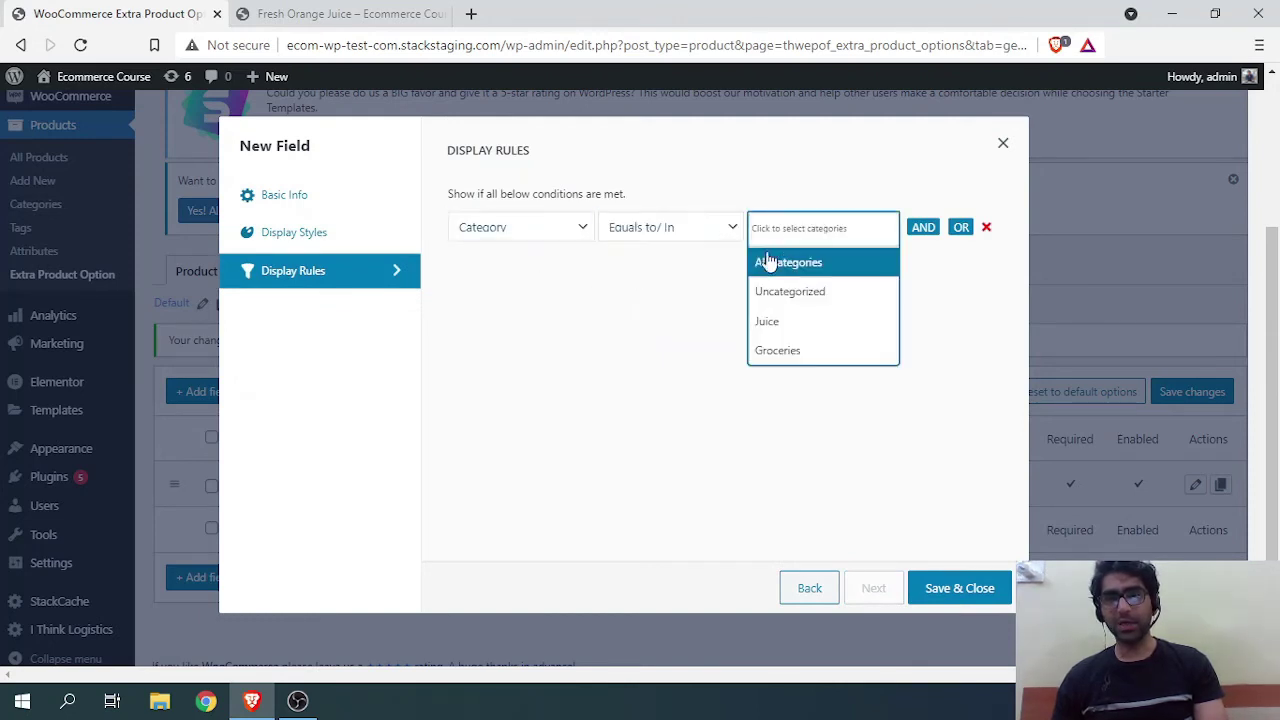
{"action": "left_click", "coordinate": [768, 320]}
{"action": "left_click", "coordinate": [988, 588]}
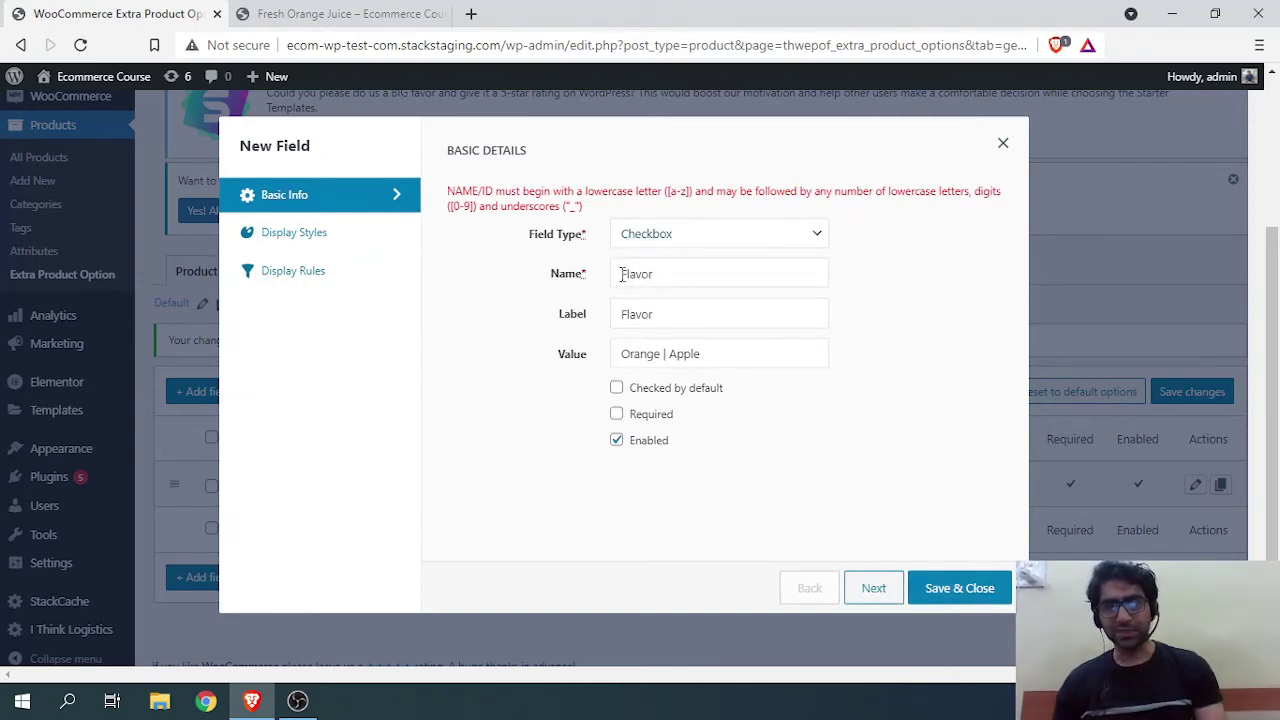
Step: Change the field name to lowercase 'flavor' and save again
{"action": "left_click_drag", "start_coordinate": [626, 275], "coordinate": [620, 275]}
{"action": "type", "text": "f"}
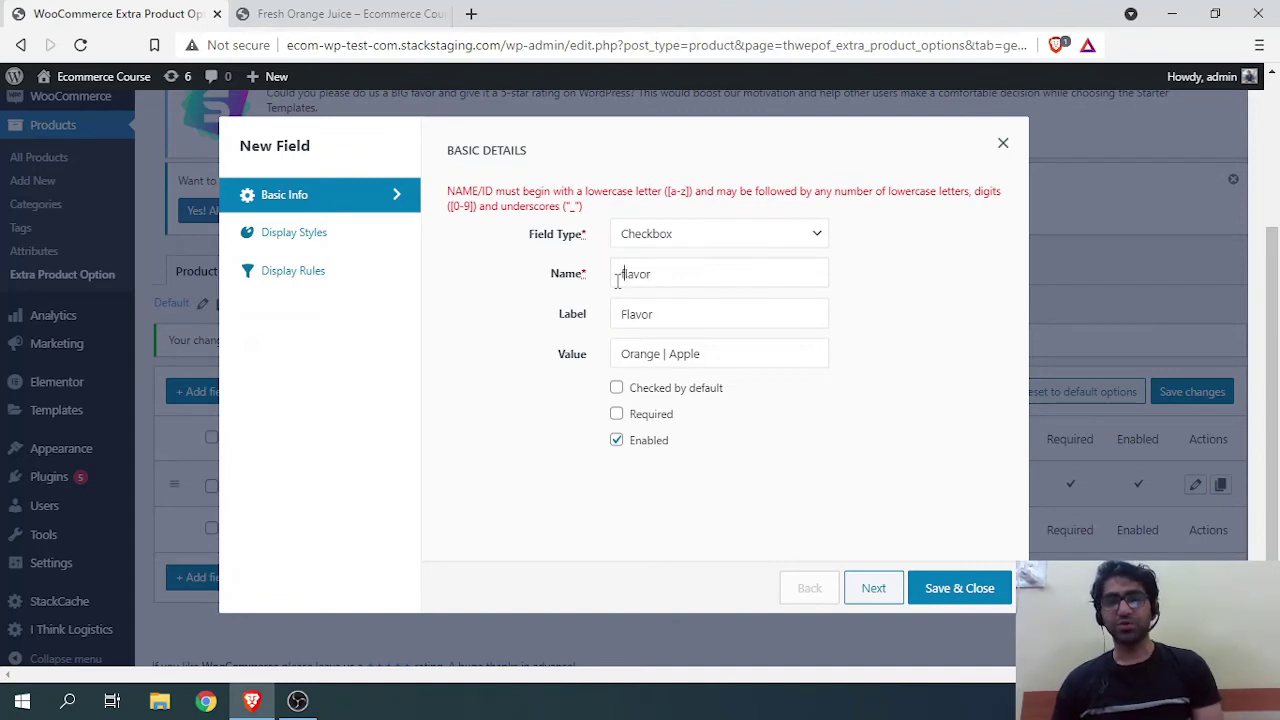
{"action": "left_click", "coordinate": [965, 592]}
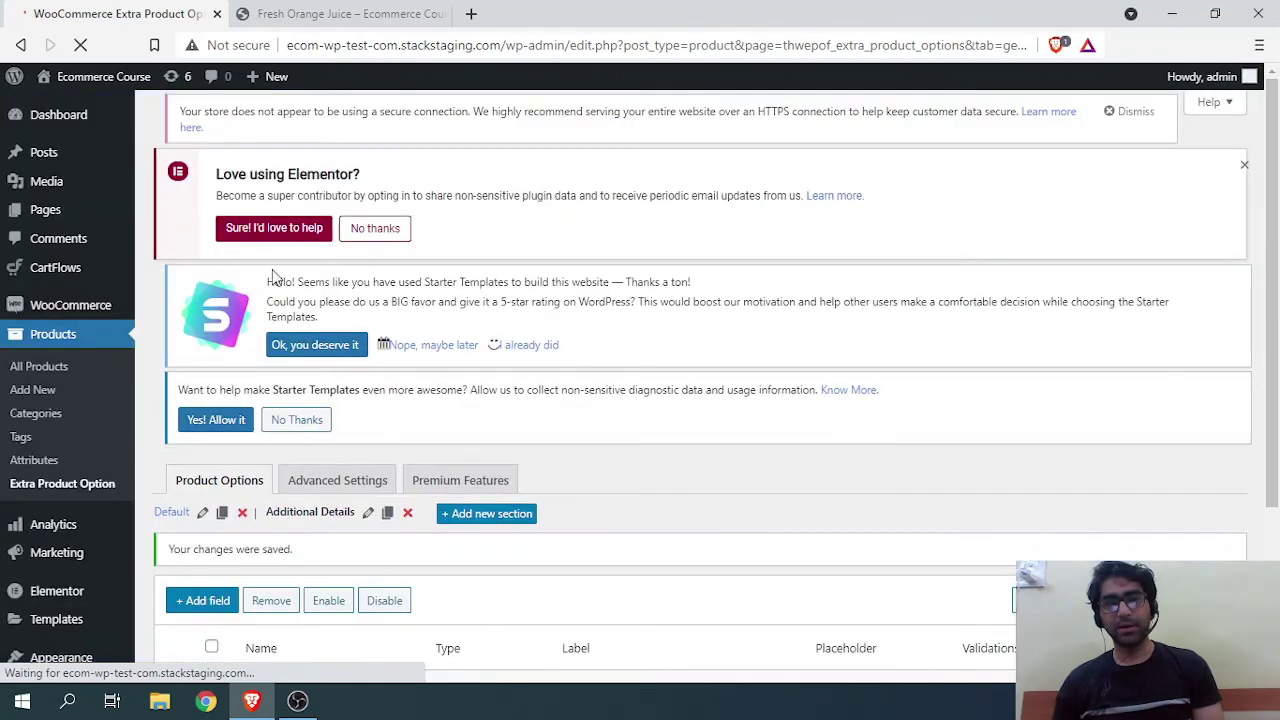
Step: Reload the Fresh Orange Juice page and test the Flavor checkbox under Additional Details
{"action": "scroll", "coordinate": [443, 422], "scroll_direction": "down", "scroll_amount": 1}
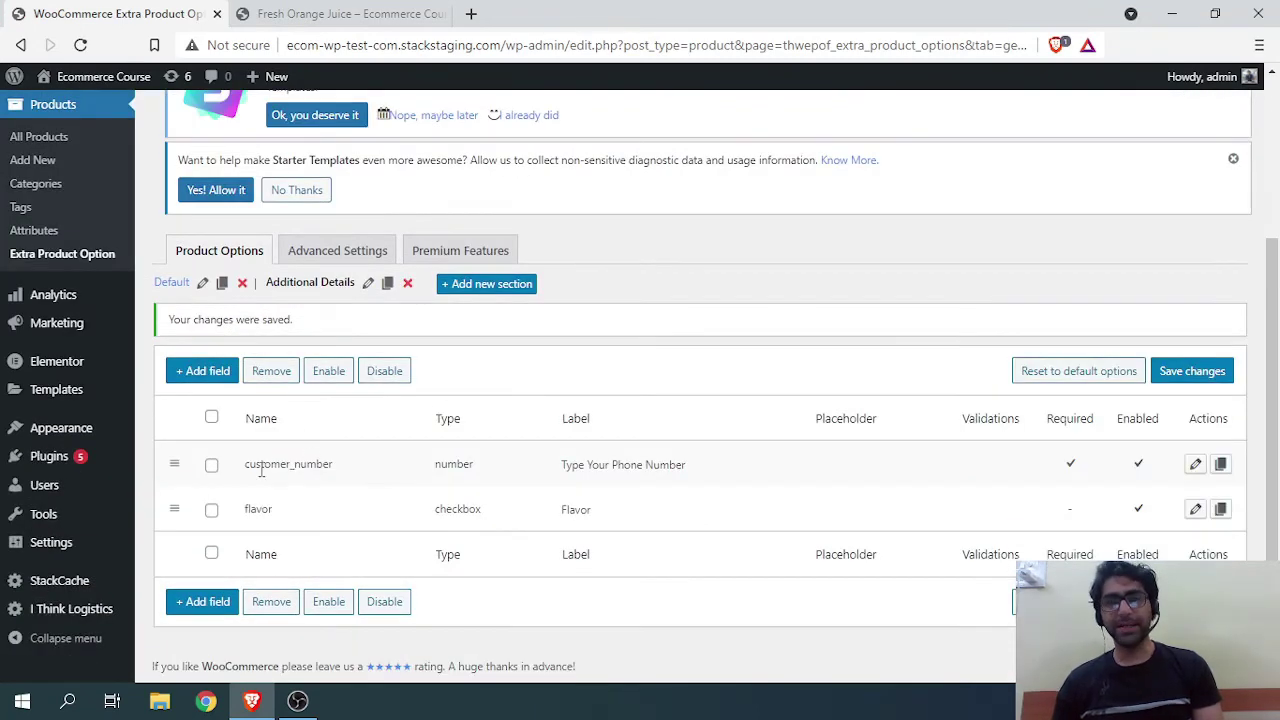
{"action": "left_click", "coordinate": [350, 14]}
{"action": "left_click", "coordinate": [80, 44]}
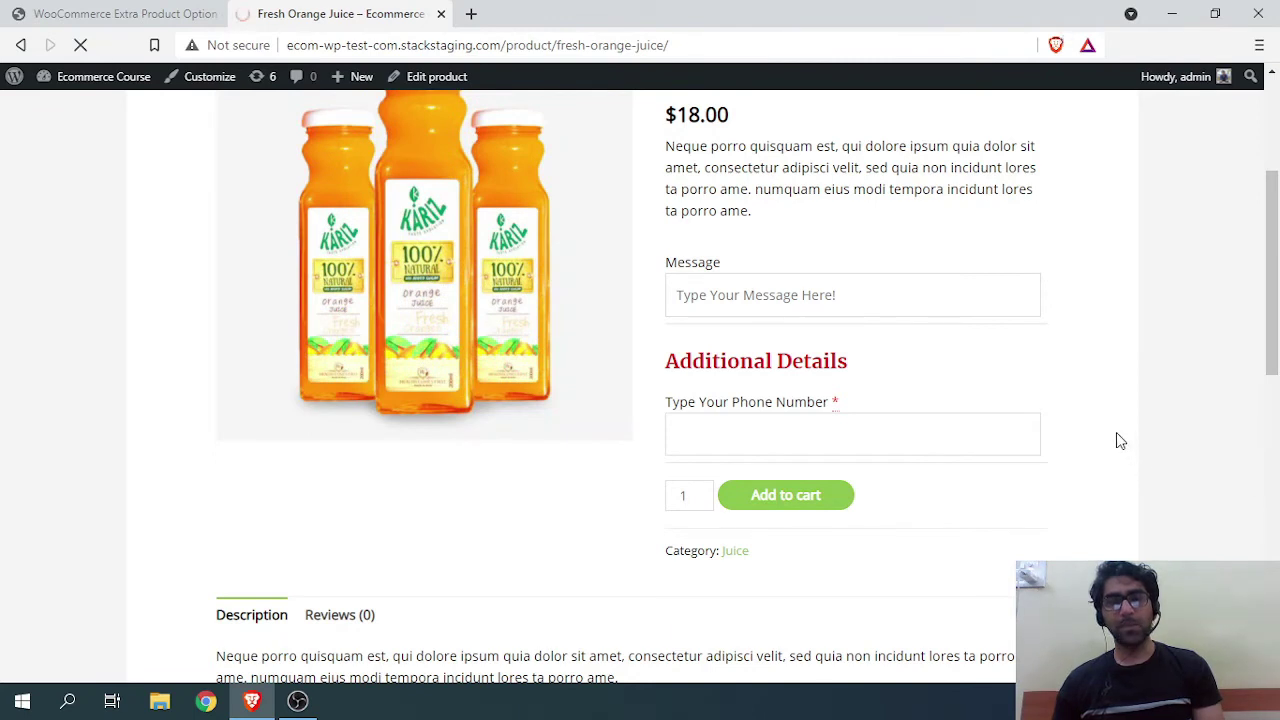
{"action": "scroll", "coordinate": [886, 372], "scroll_direction": "down", "scroll_amount": 1}
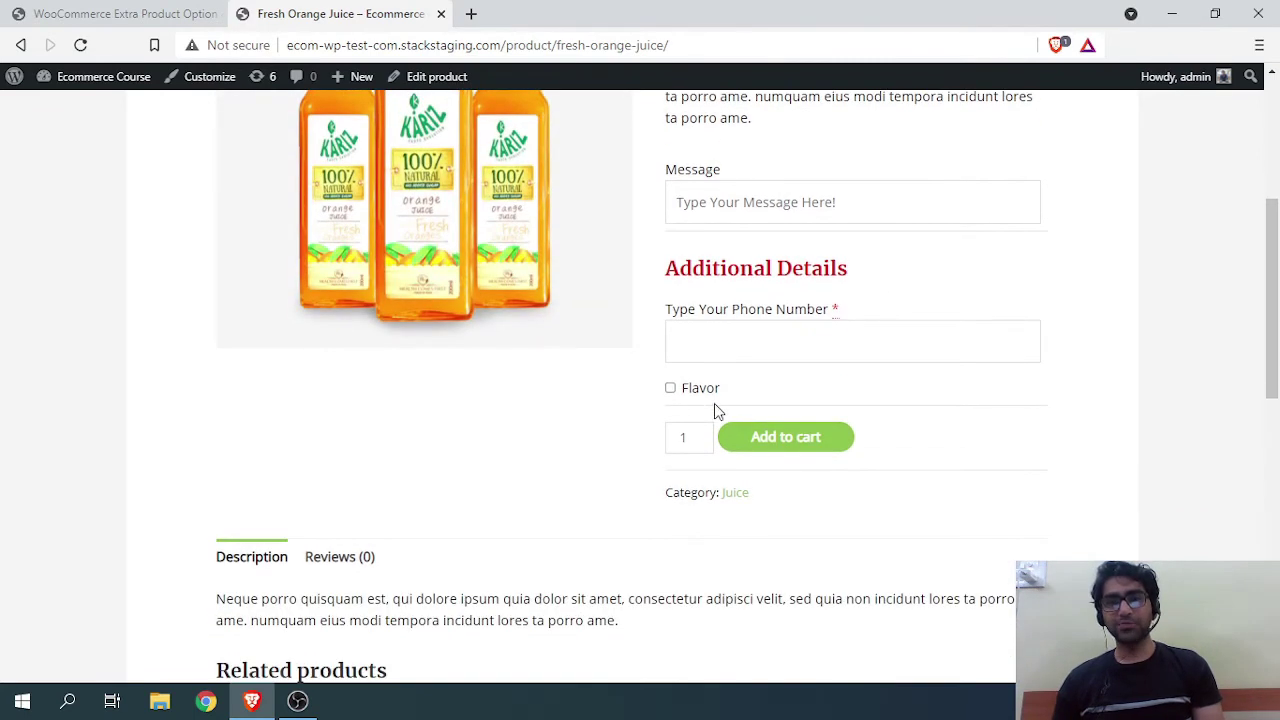
{"action": "left_click", "coordinate": [671, 389]}
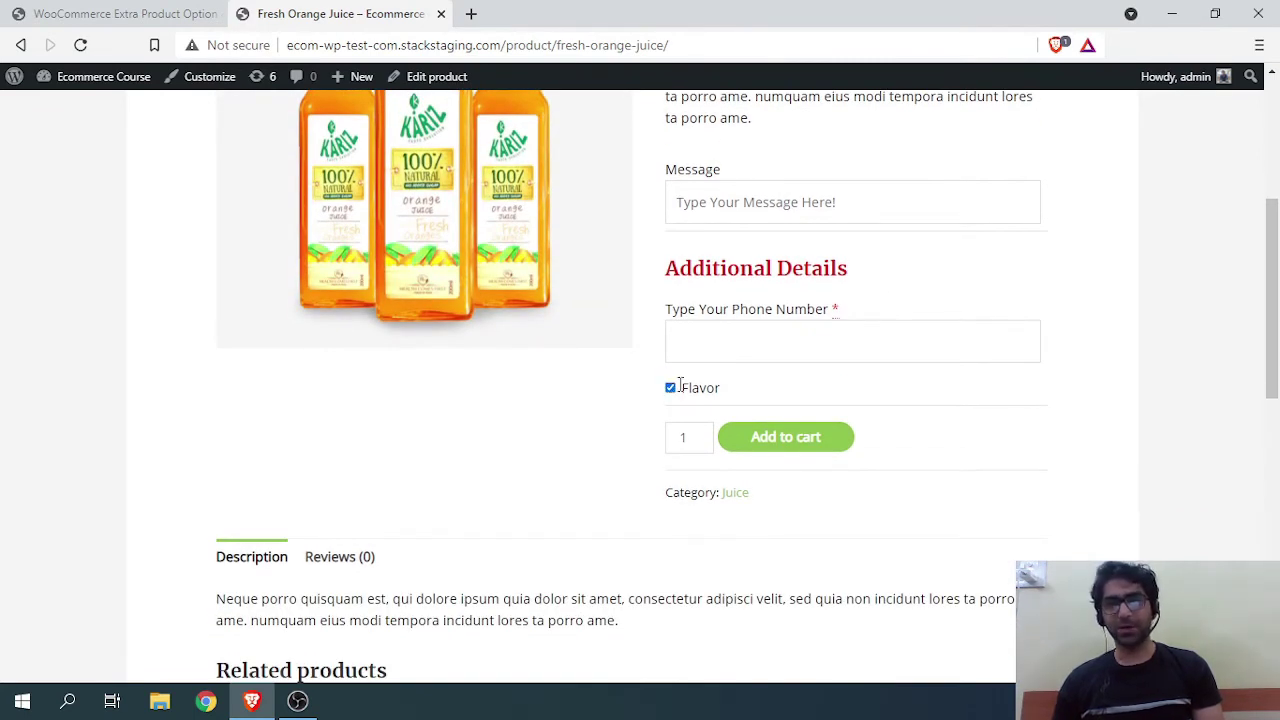
{"action": "double_click", "coordinate": [696, 388]}
{"action": "left_click", "coordinate": [671, 388]}
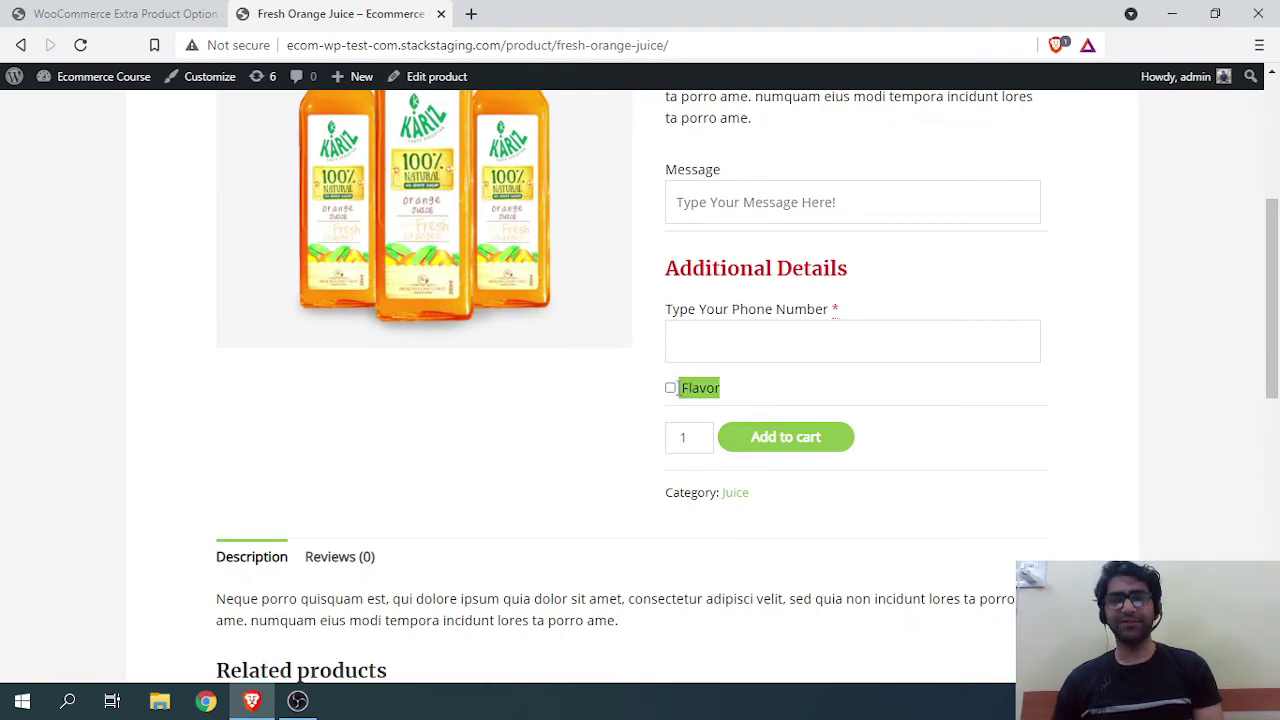
{"action": "left_click", "coordinate": [671, 388]}
{"action": "left_click", "coordinate": [210, 12]}
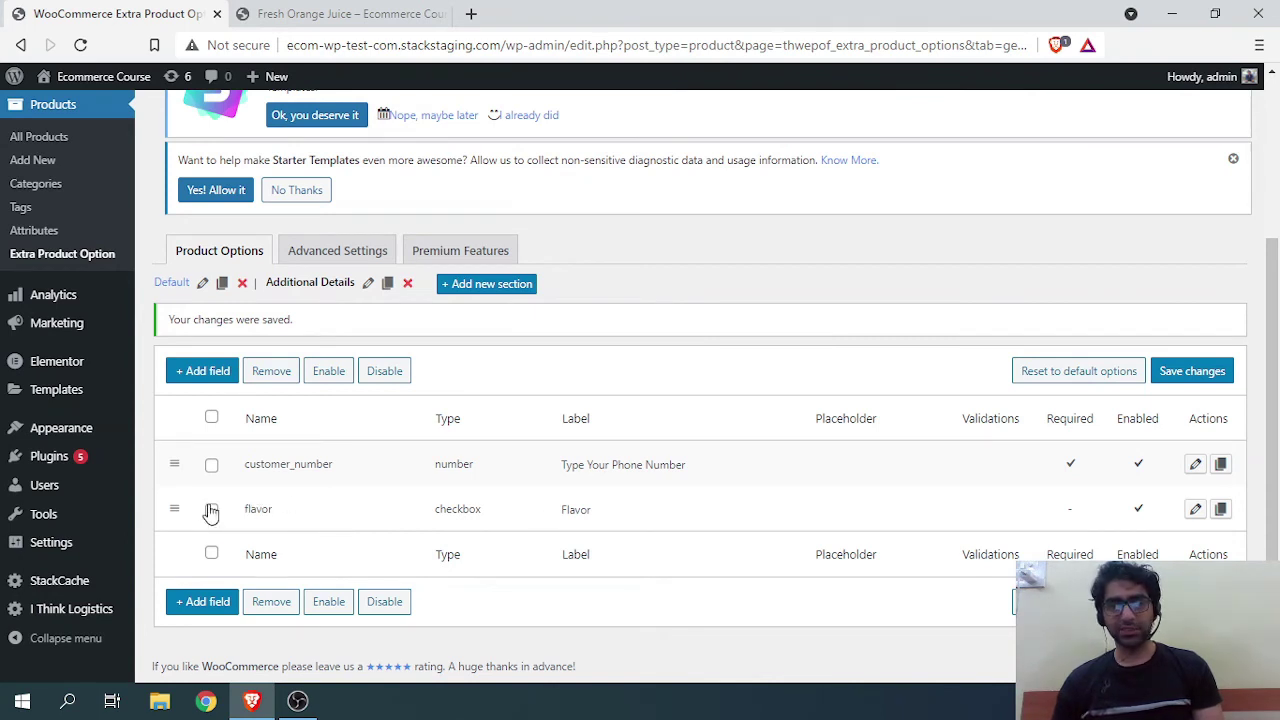
Step: Turn the flavor field into a Radio Button labelled Flavor with options 'Orange | Apple'
{"action": "left_click", "coordinate": [1196, 510]}
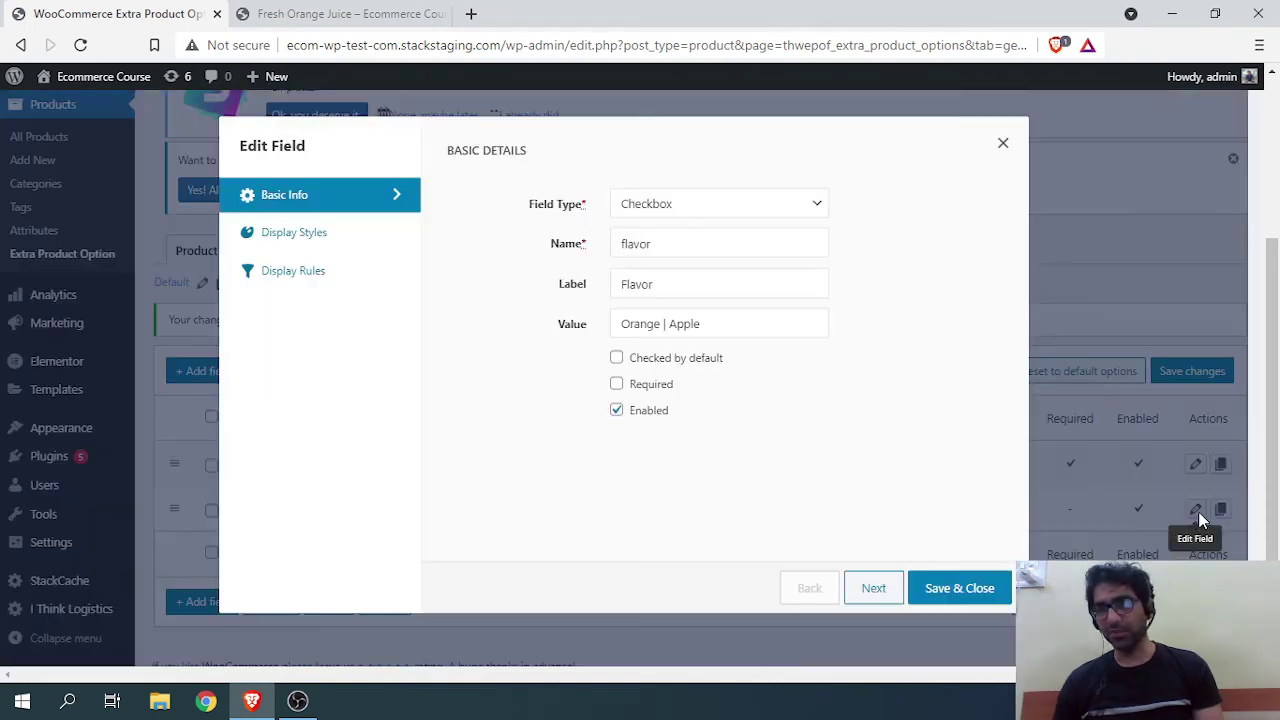
{"action": "left_click", "coordinate": [670, 203]}
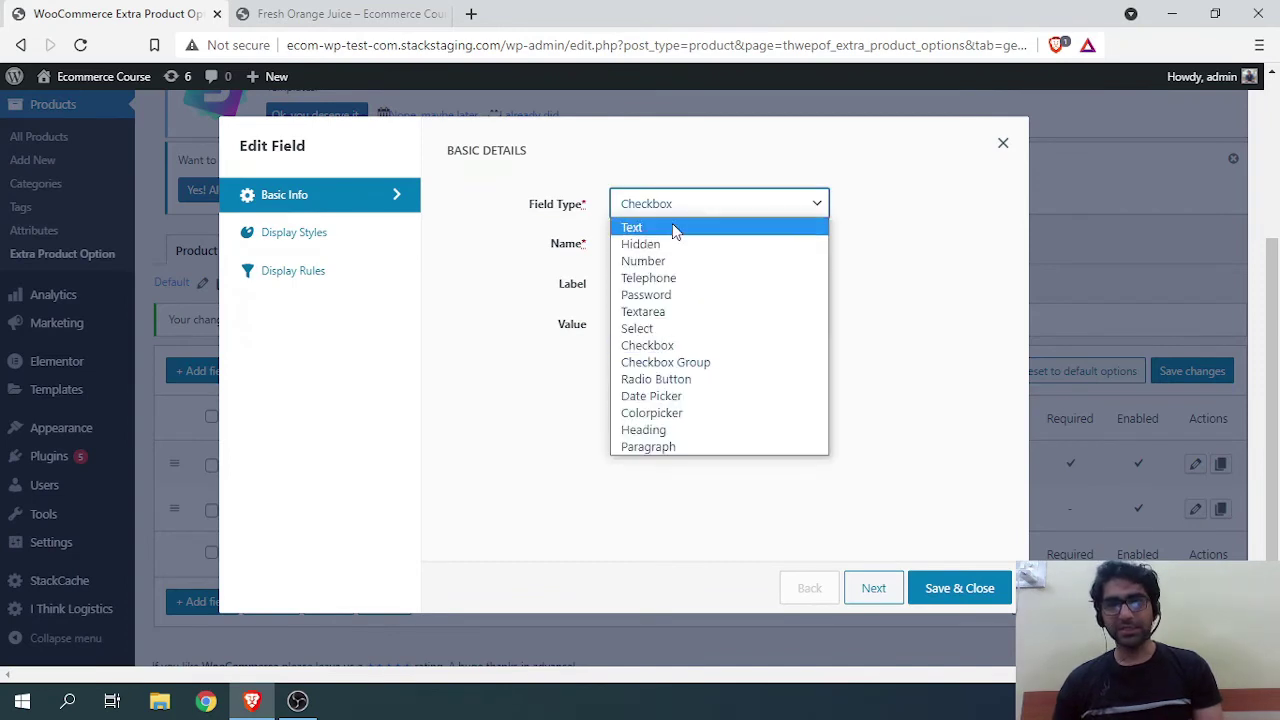
{"action": "left_click", "coordinate": [658, 380]}
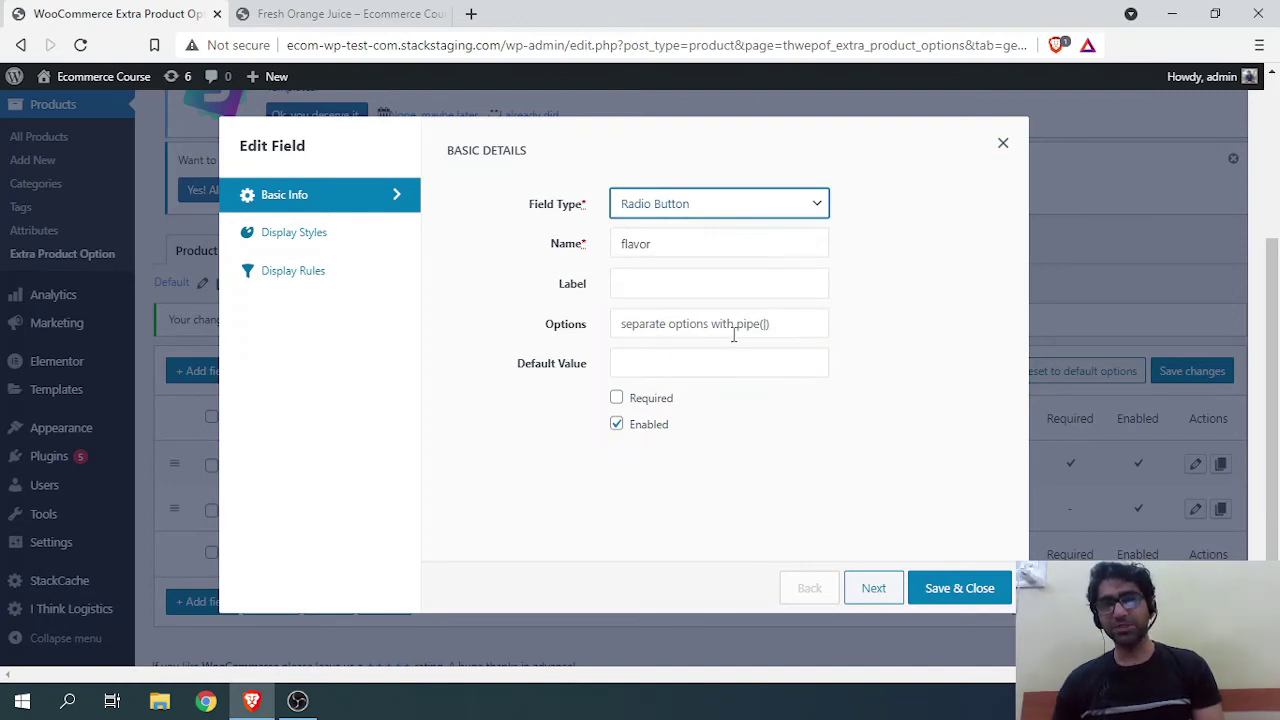
{"action": "left_click", "coordinate": [642, 290]}
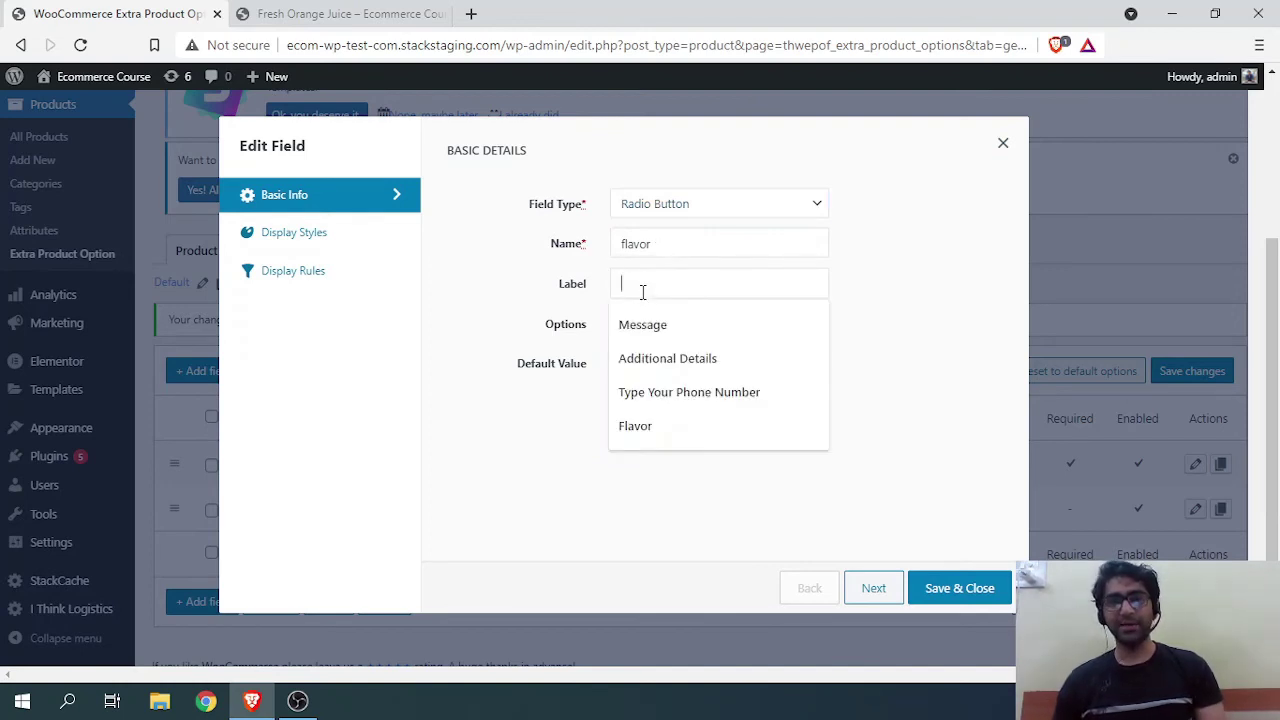
{"action": "type", "text": "Flavor"}
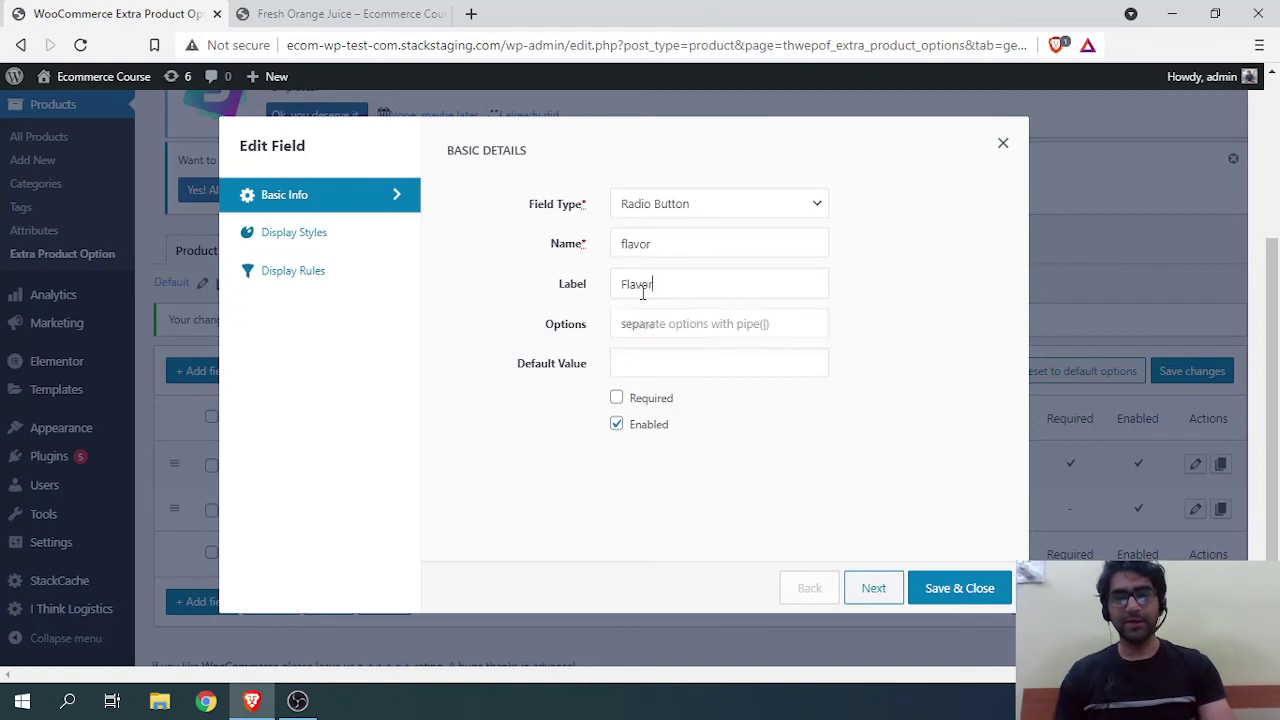
{"action": "left_click", "coordinate": [647, 318]}
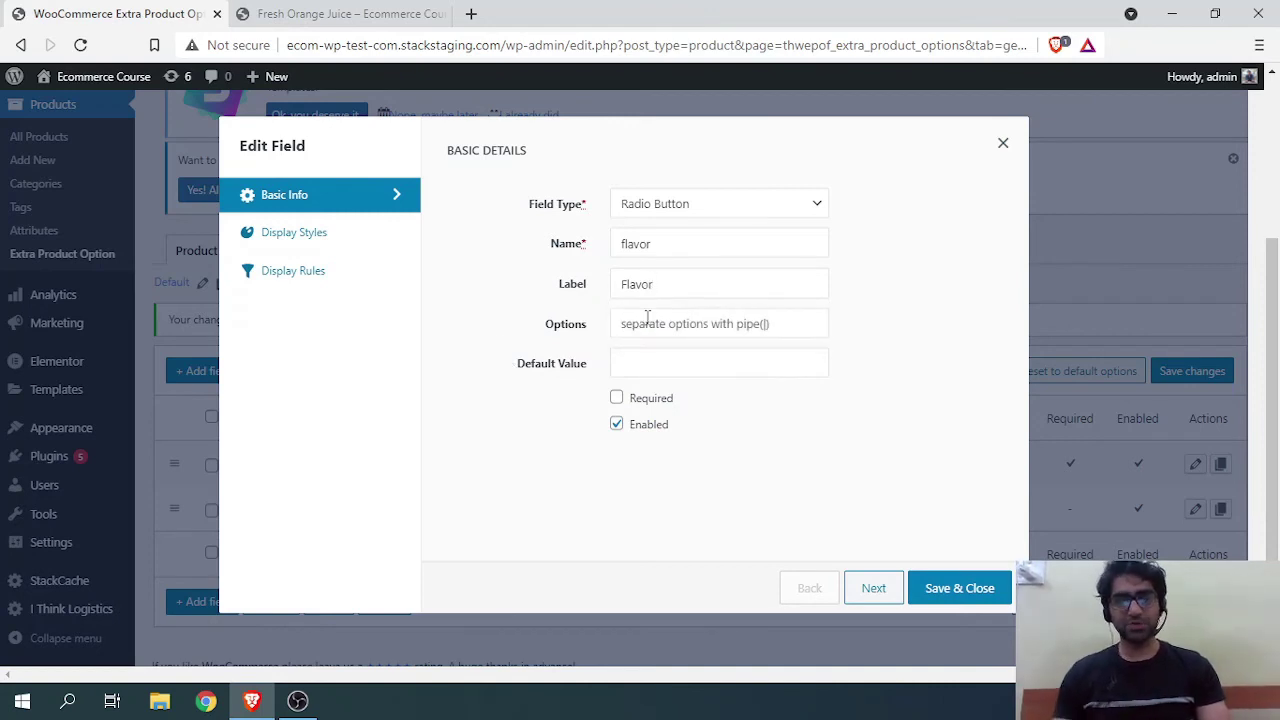
{"action": "type", "text": "Orange"}
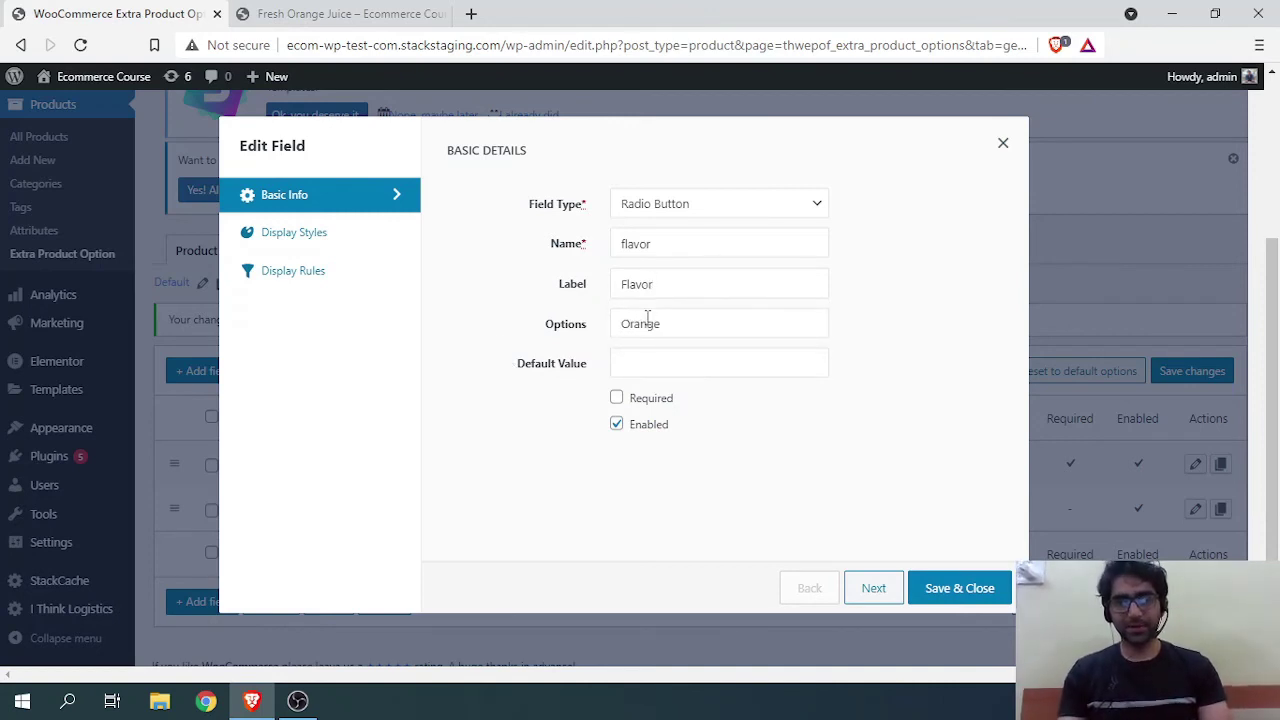
{"action": "type", "text": " |"}
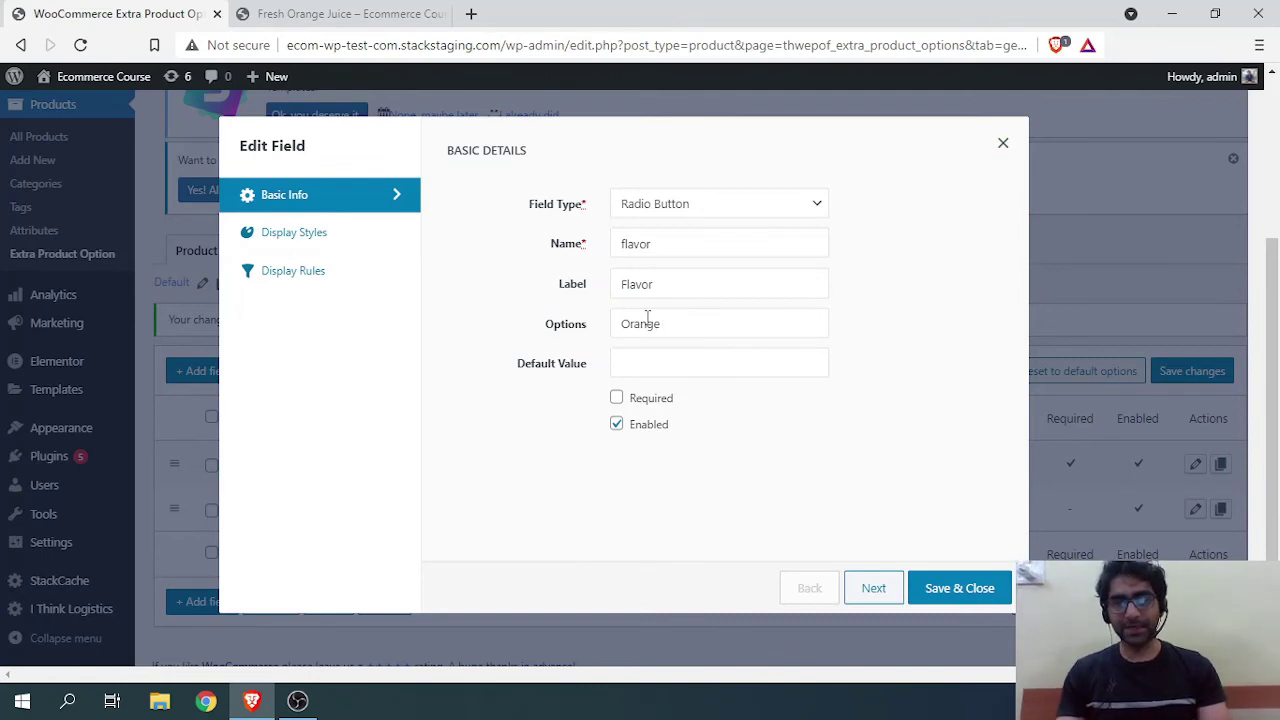
{"action": "type", "text": " A"}
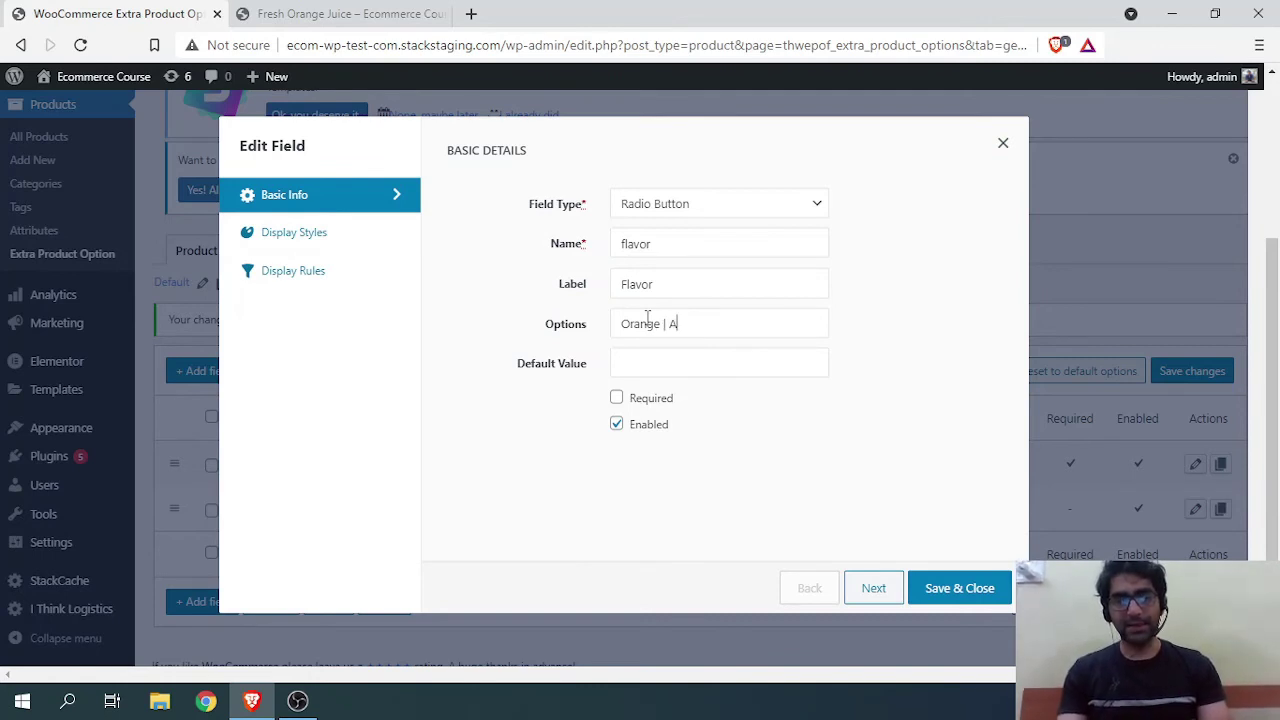
{"action": "type", "text": "pple"}
Step: Set Orange as the default, mark the field required, and save it
{"action": "left_click", "coordinate": [622, 366]}
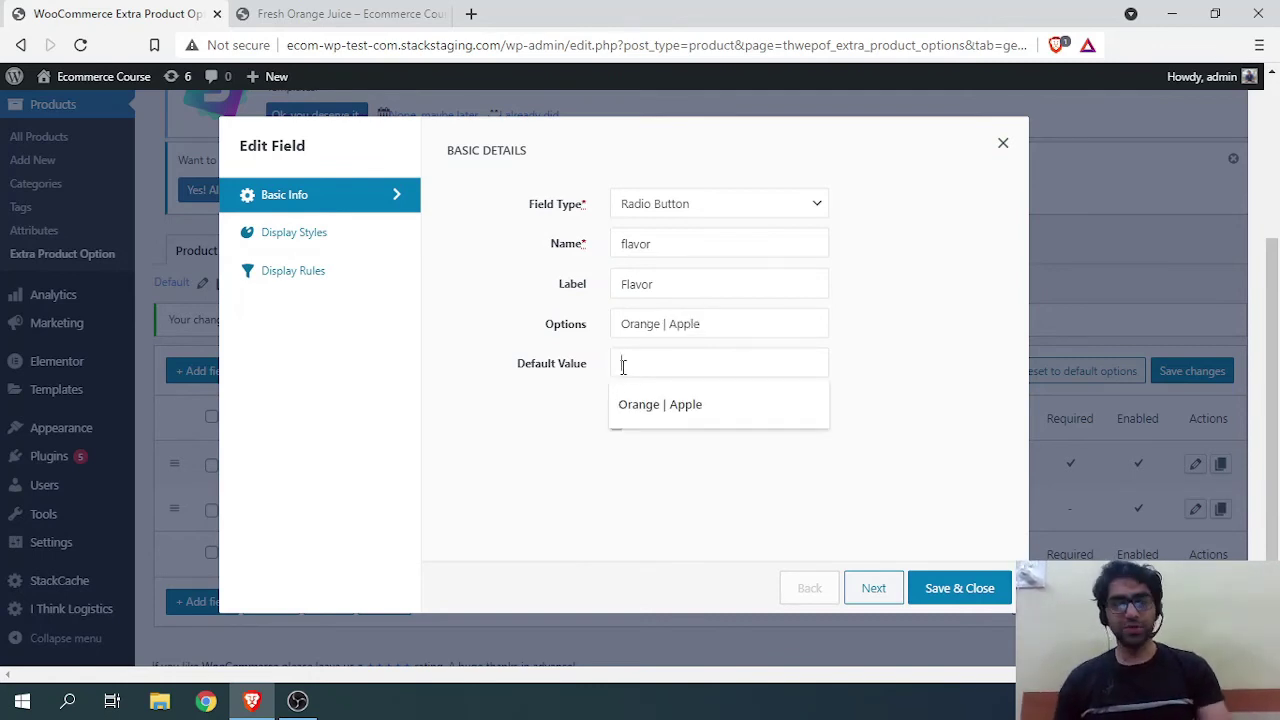
{"action": "type", "text": "Orange"}
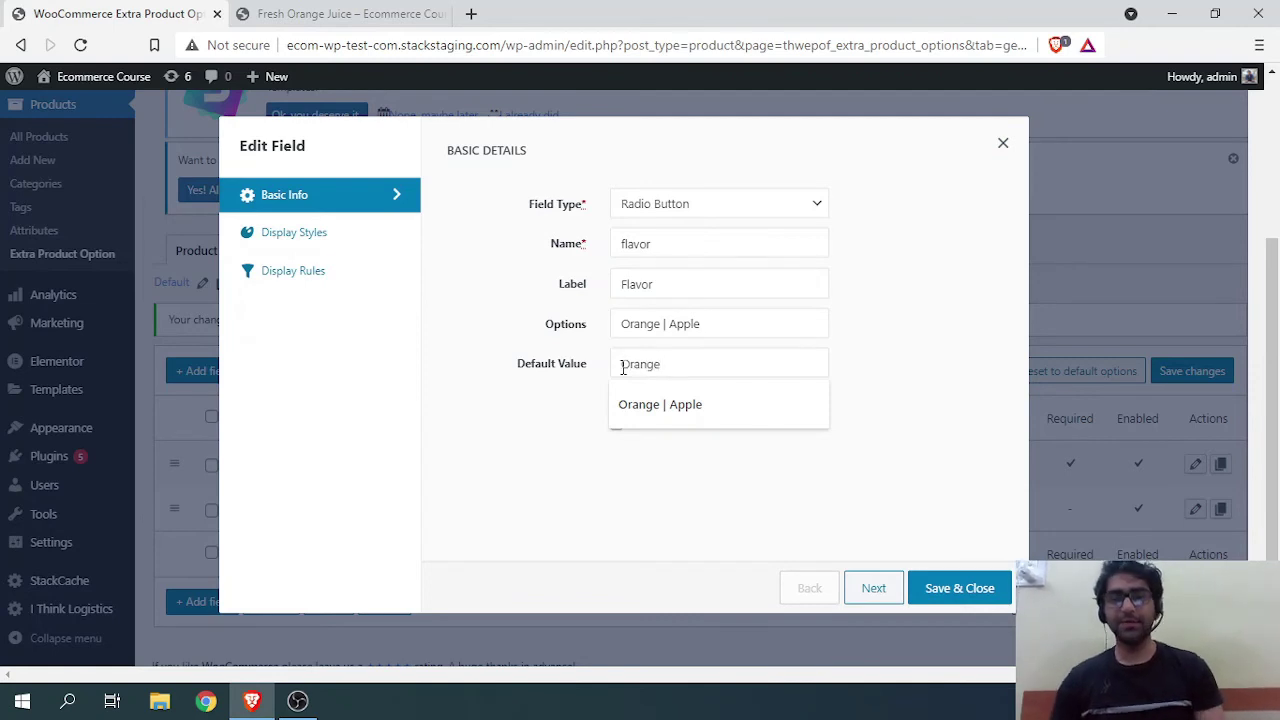
{"action": "left_click", "coordinate": [490, 428]}
{"action": "left_click", "coordinate": [617, 398]}
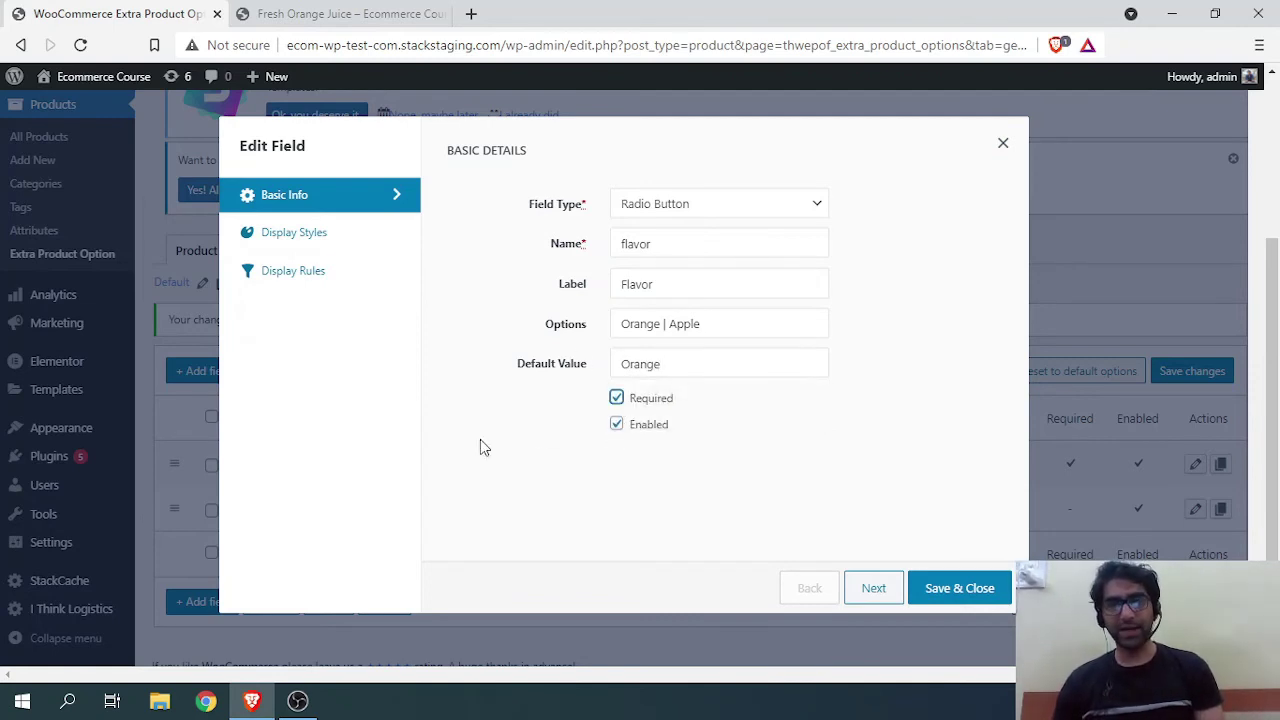
{"action": "left_click", "coordinate": [957, 587]}
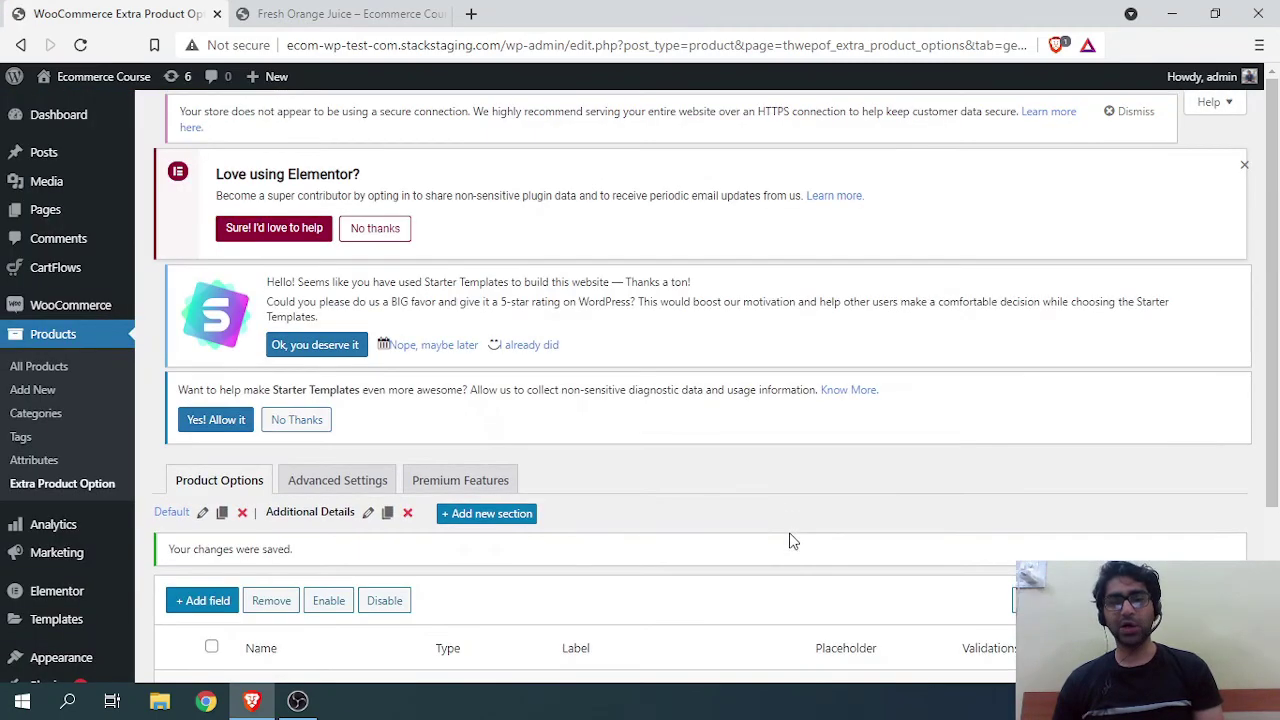
{"action": "scroll", "coordinate": [791, 534], "scroll_direction": "down", "scroll_amount": 3}
Step: Reload the Fresh Orange Juice product page to show the new Additional Details fields
{"action": "left_click", "coordinate": [340, 13]}
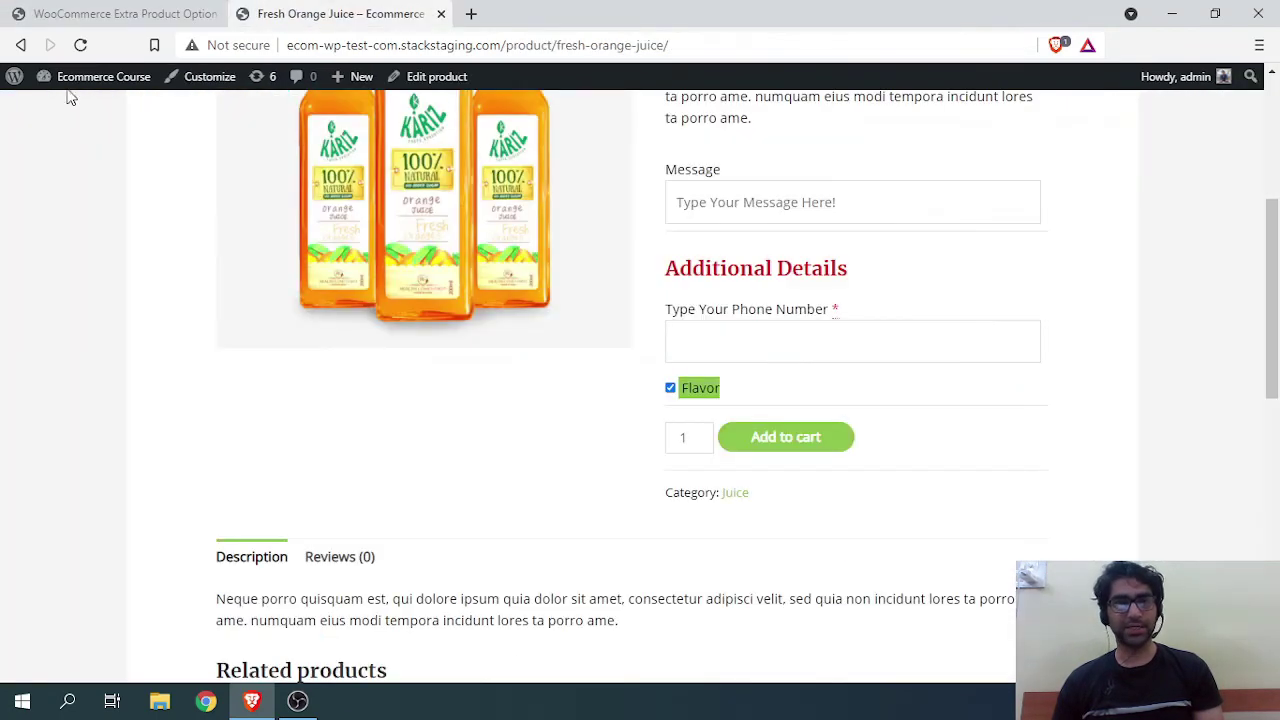
{"action": "left_click", "coordinate": [80, 46]}
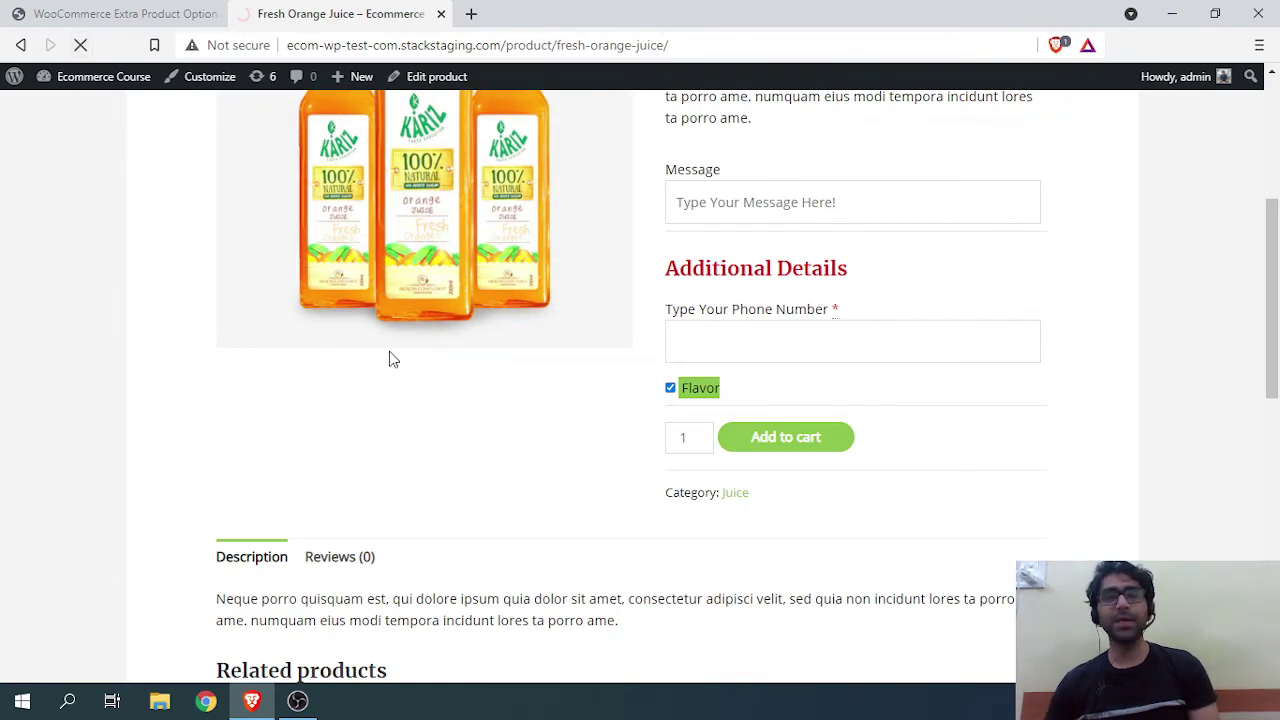
{"action": "scroll", "coordinate": [712, 360], "scroll_direction": "down", "scroll_amount": 1}
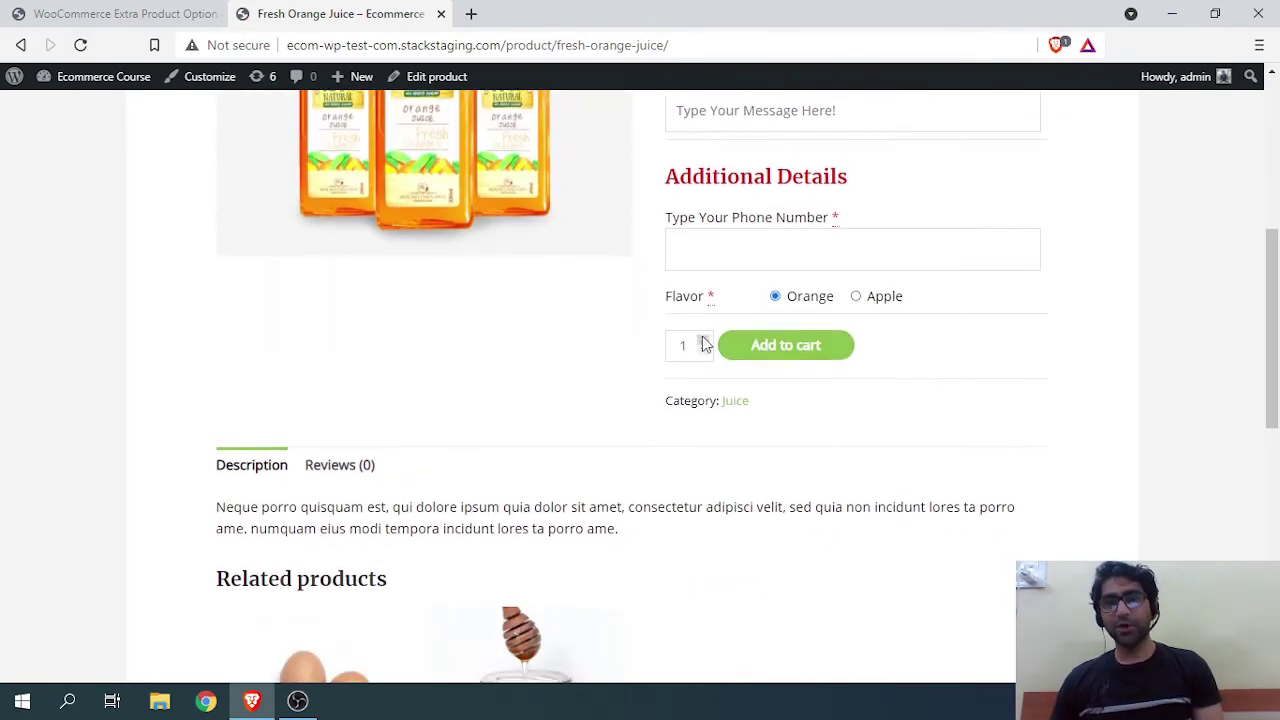
{"action": "scroll", "coordinate": [686, 573], "scroll_direction": "up", "scroll_amount": 2}
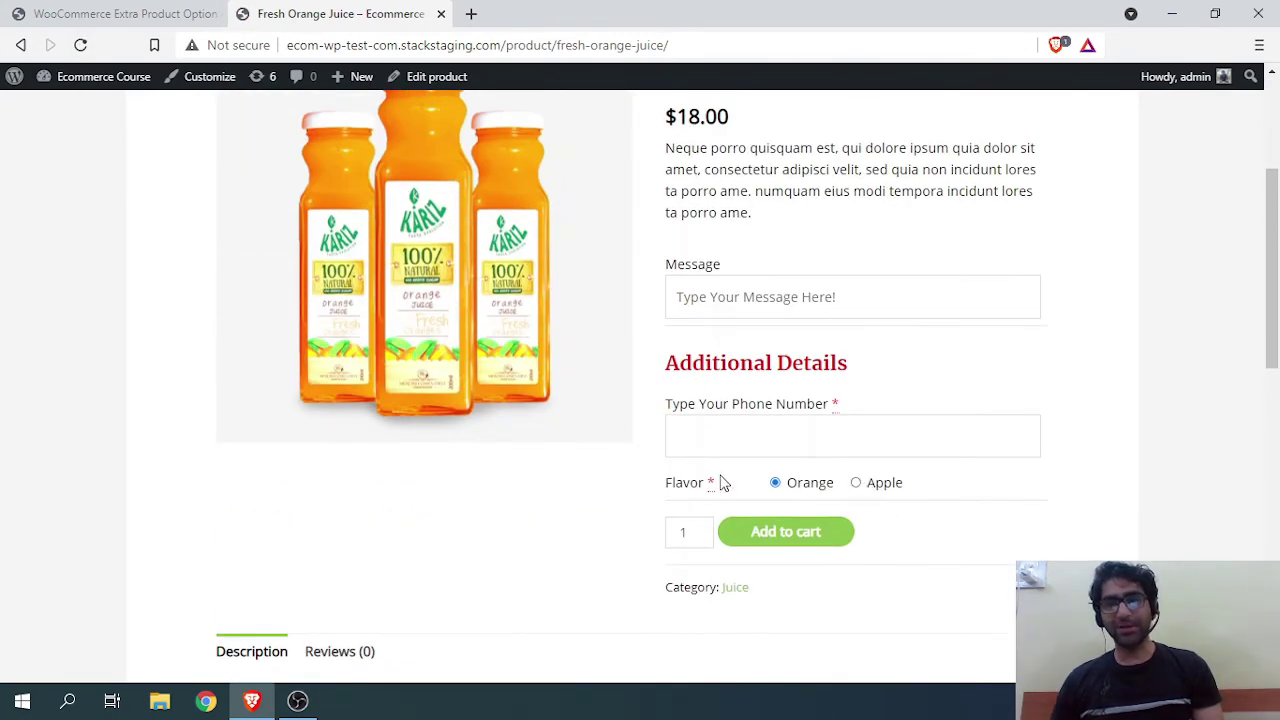
{"action": "scroll", "coordinate": [571, 366], "scroll_direction": "up", "scroll_amount": 1}
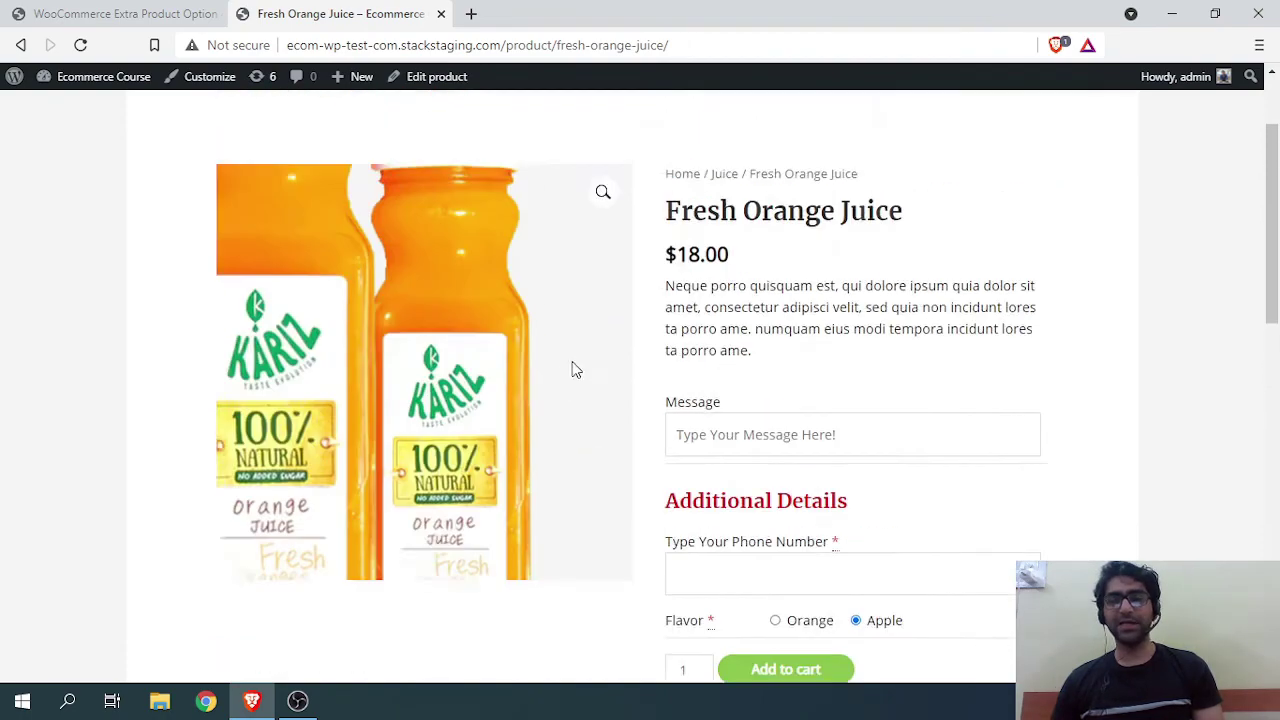
{"action": "scroll", "coordinate": [649, 434], "scroll_direction": "down", "scroll_amount": 1}
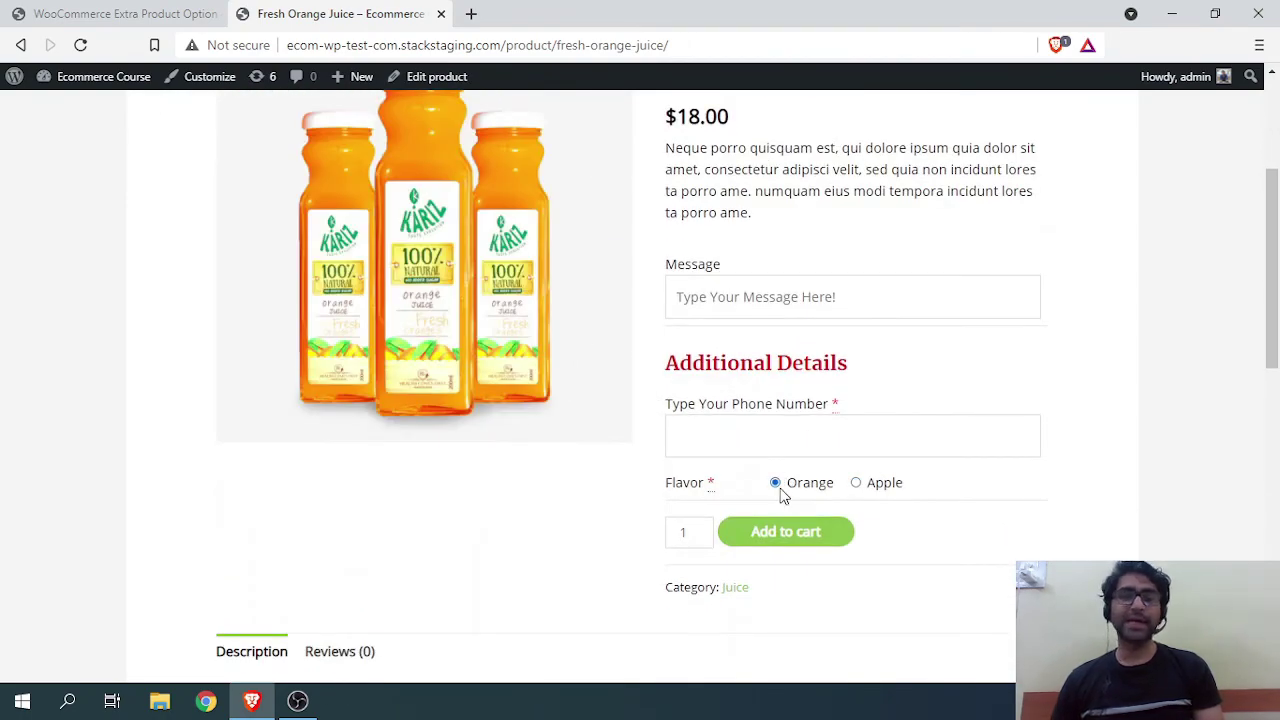
{"action": "scroll", "coordinate": [354, 363], "scroll_direction": "up", "scroll_amount": 3}
{"action": "scroll", "coordinate": [580, 430], "scroll_direction": "down", "scroll_amount": 3}
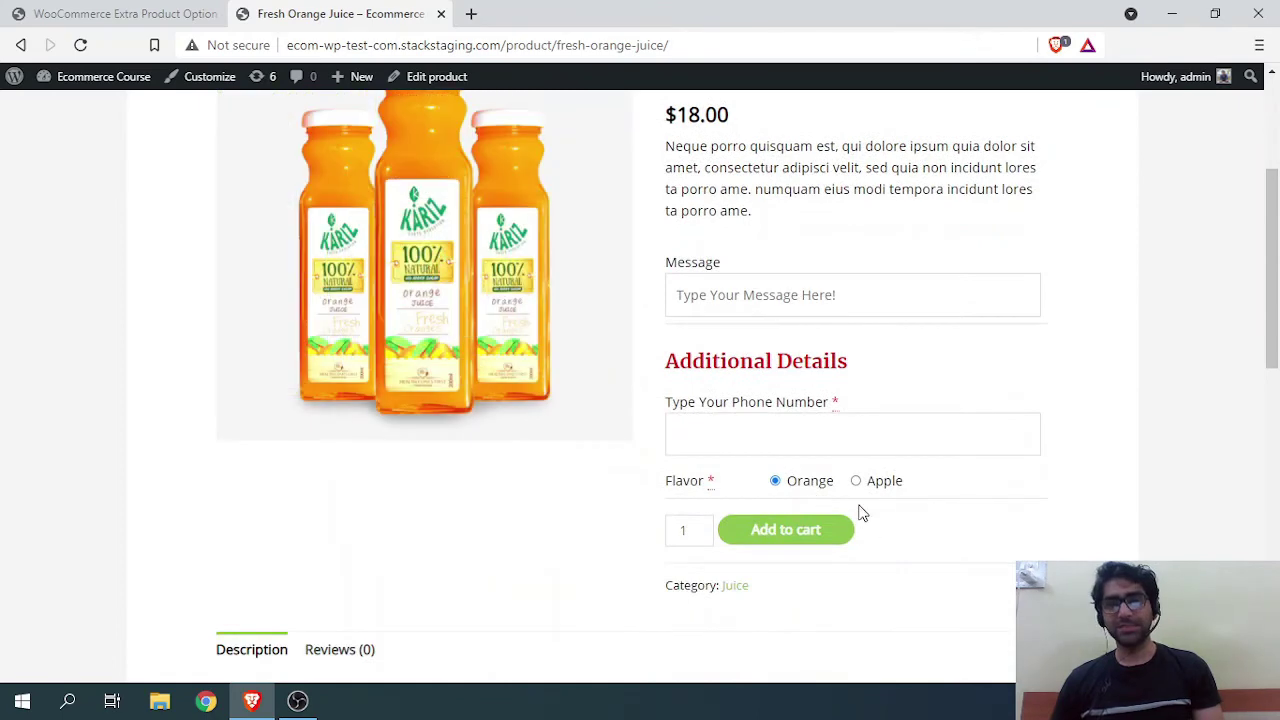
{"action": "scroll", "coordinate": [749, 497], "scroll_direction": "up", "scroll_amount": 3}
{"action": "scroll", "coordinate": [614, 416], "scroll_direction": "down", "scroll_amount": 1}
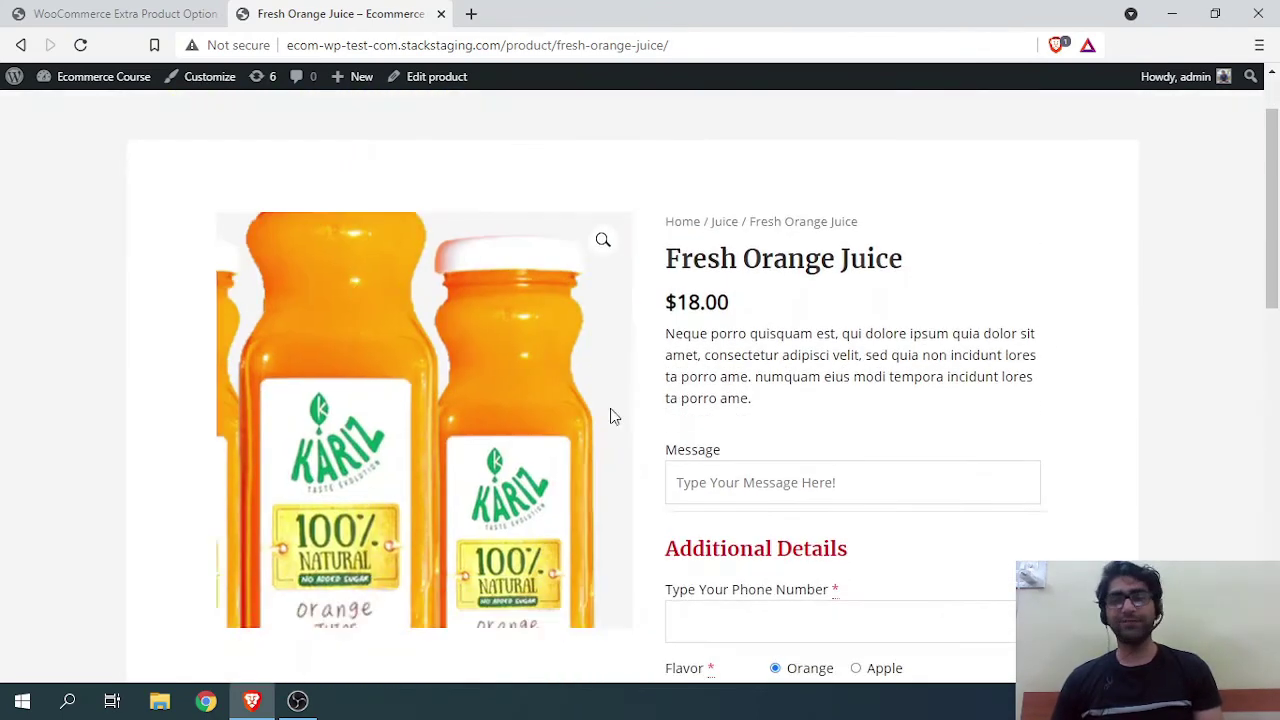
{"action": "scroll", "coordinate": [900, 560], "scroll_direction": "down", "scroll_amount": 2}
Step: Choose the Apple flavor and try adding to cart without a phone number, triggering the required-field warning
{"action": "left_click", "coordinate": [856, 481]}
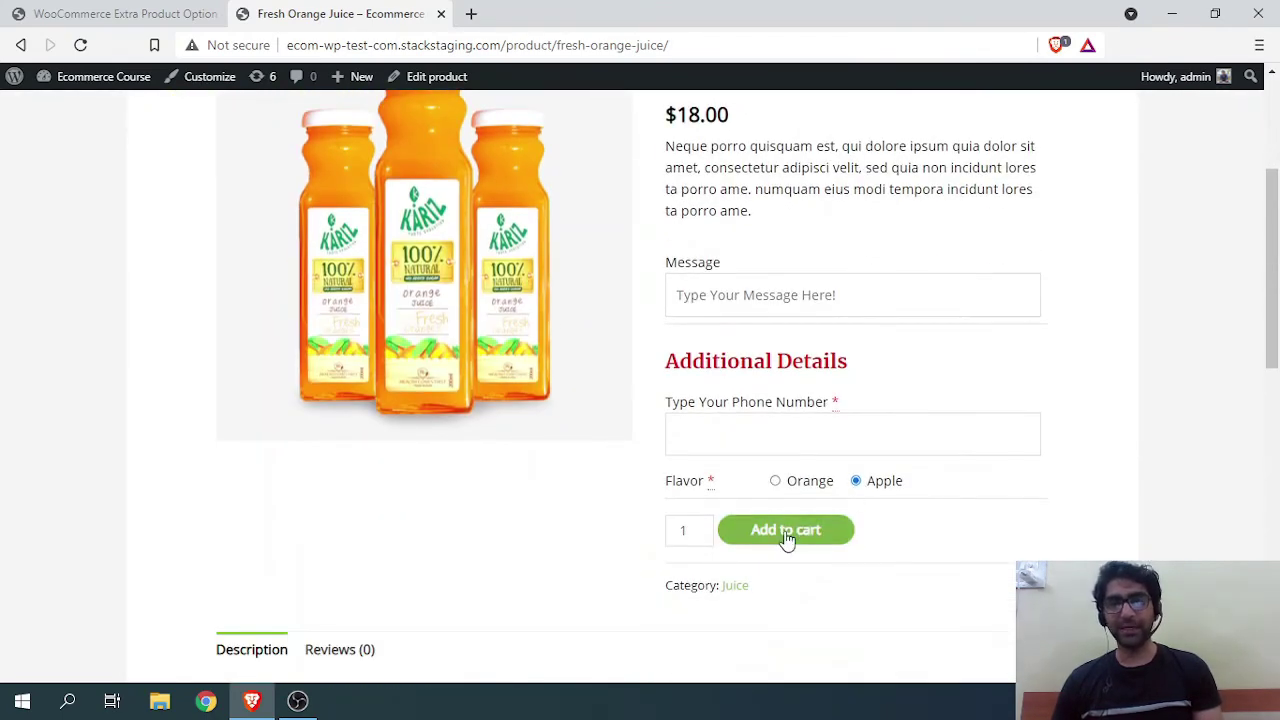
{"action": "left_click", "coordinate": [787, 532]}
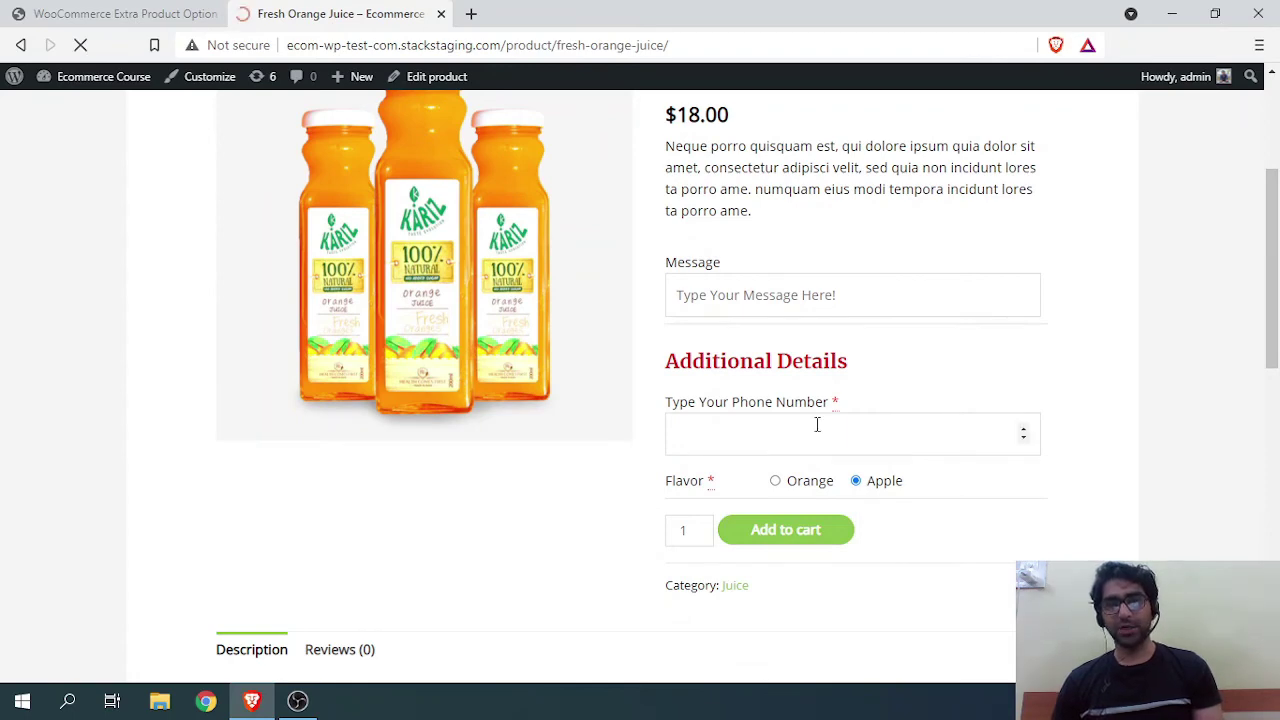
{"action": "scroll", "coordinate": [800, 415], "scroll_direction": "down", "scroll_amount": 2}
{"action": "scroll", "coordinate": [735, 415], "scroll_direction": "down", "scroll_amount": 2}
{"action": "scroll", "coordinate": [748, 423], "scroll_direction": "down", "scroll_amount": 3}
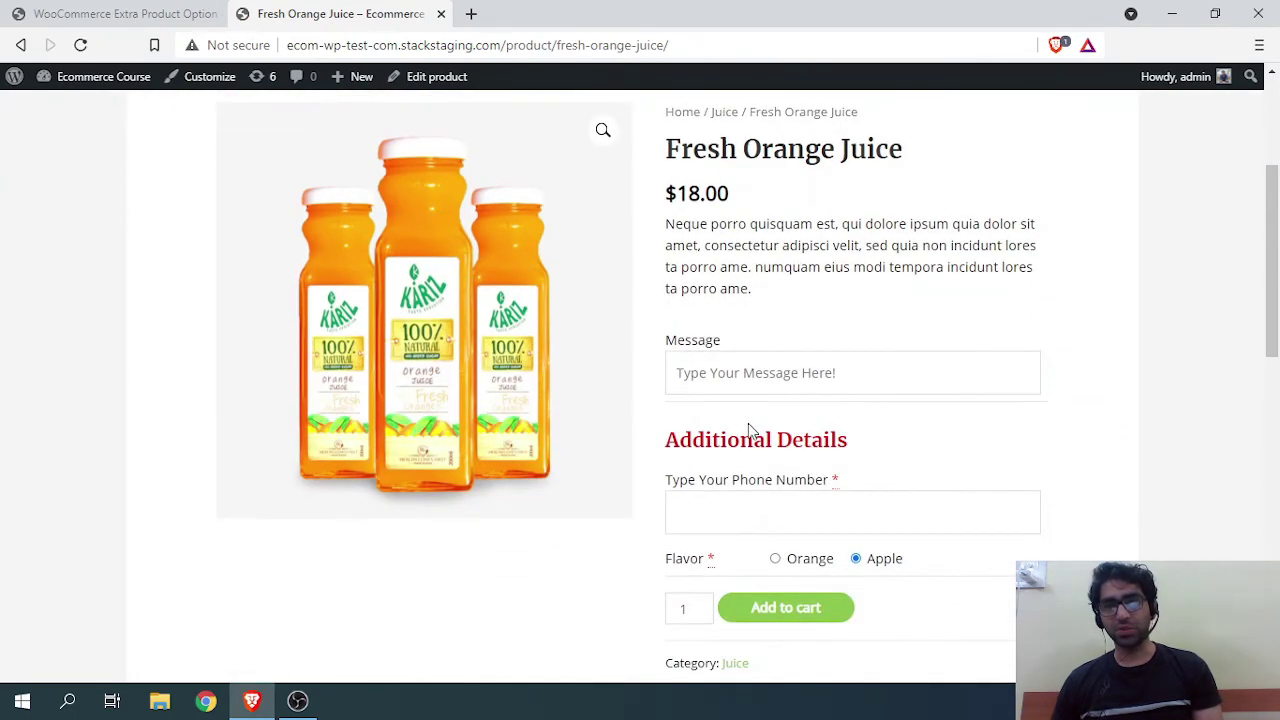
{"action": "left_click", "coordinate": [703, 334]}
Step: Enter a phone number and add the Apple-flavored Fresh Orange Juice to the cart
{"action": "scroll", "coordinate": [703, 335], "scroll_direction": "up", "scroll_amount": 5}
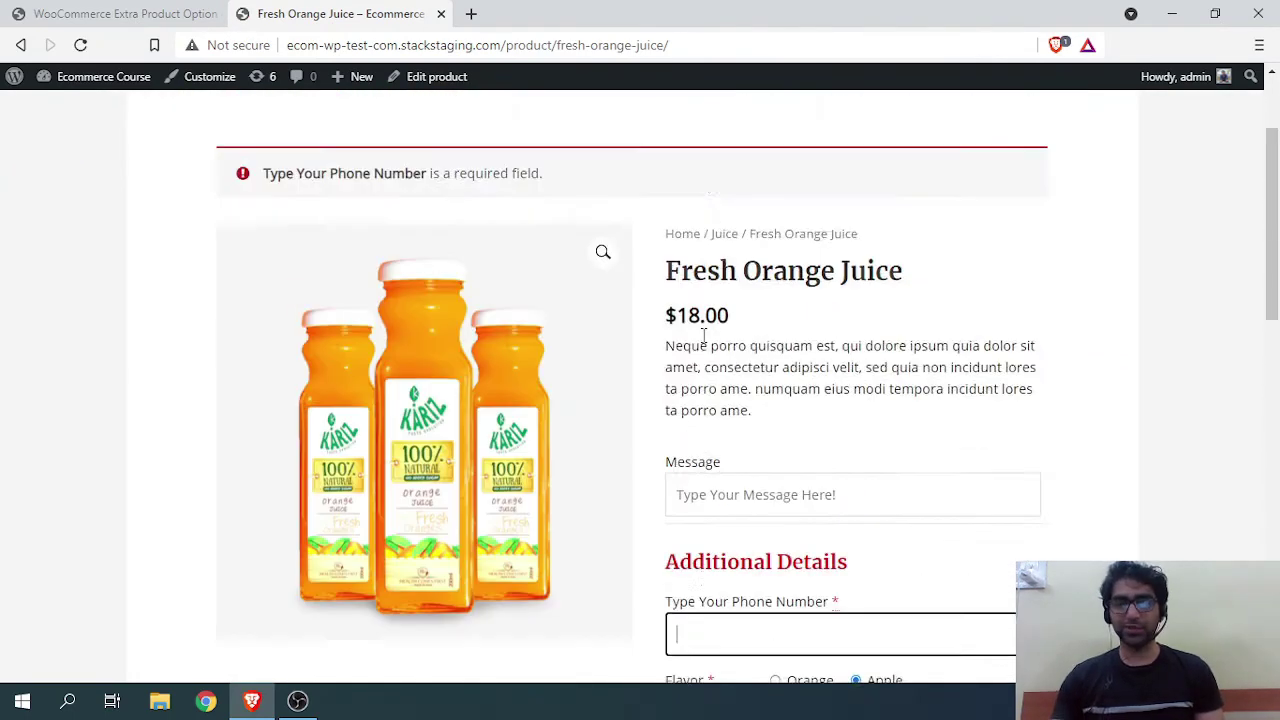
{"action": "scroll", "coordinate": [806, 490], "scroll_direction": "down", "scroll_amount": 3}
{"action": "scroll", "coordinate": [806, 490], "scroll_direction": "down", "scroll_amount": 3}
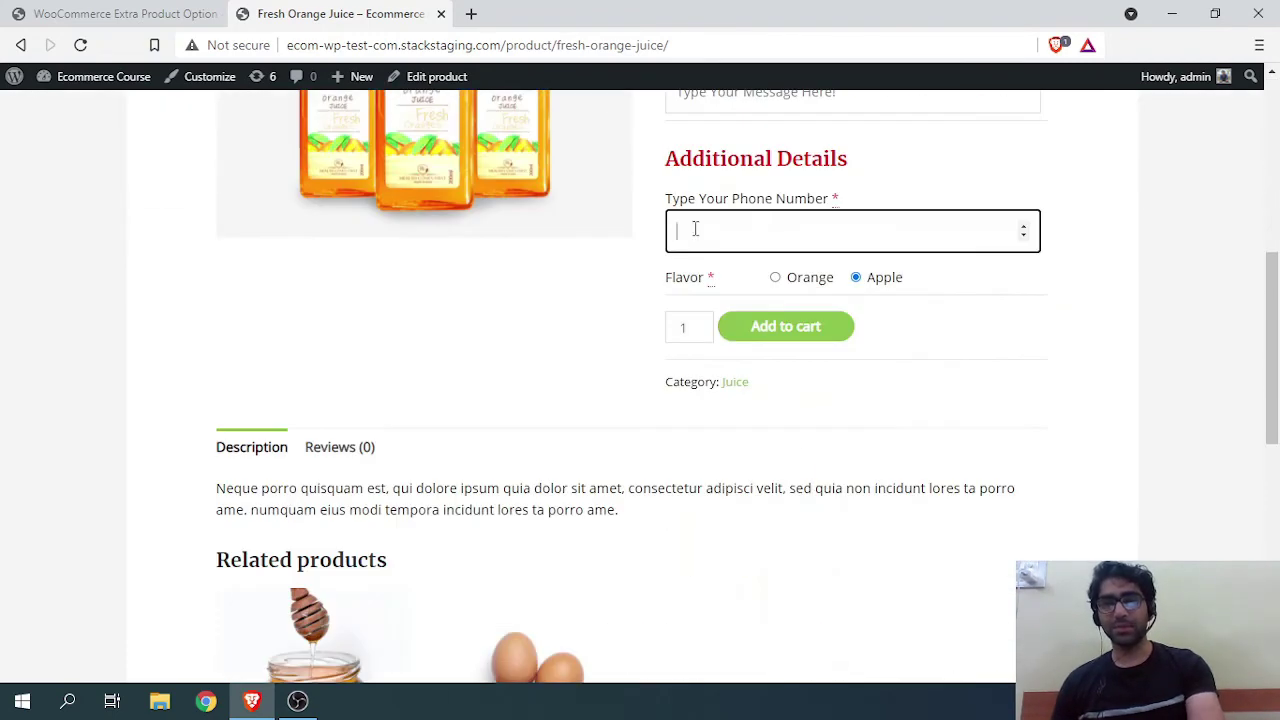
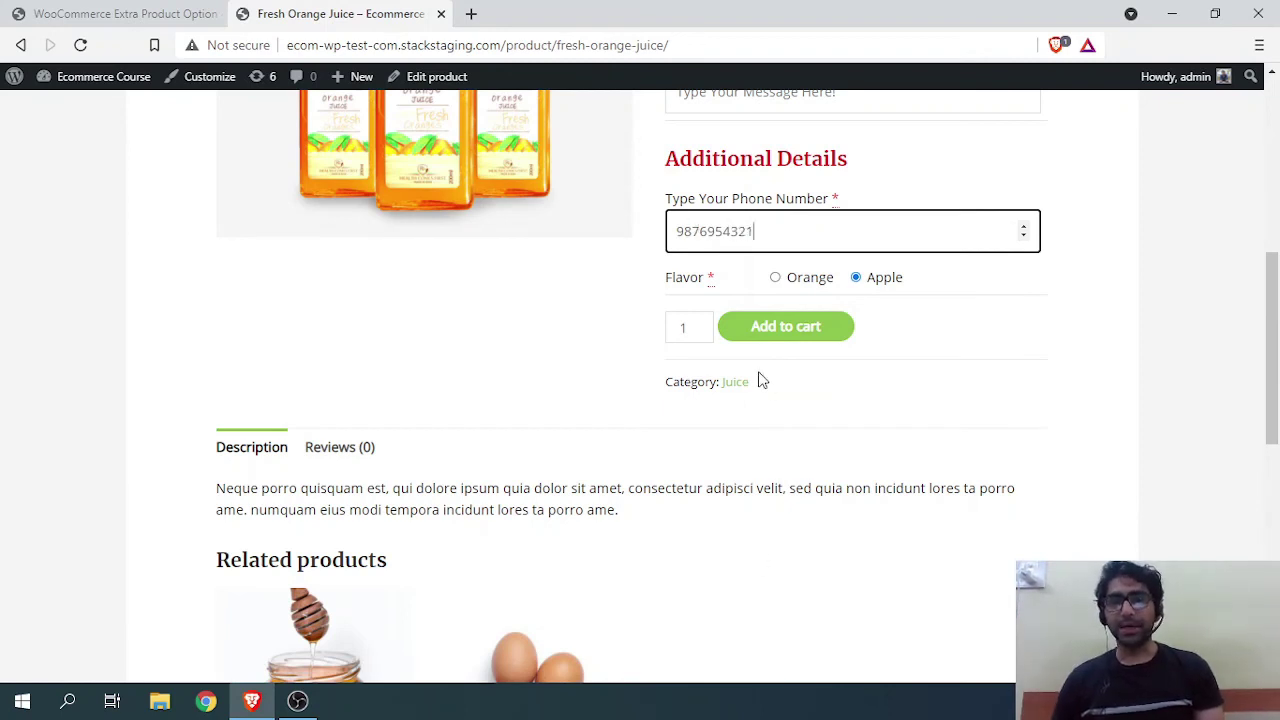
{"action": "left_click", "coordinate": [760, 332]}
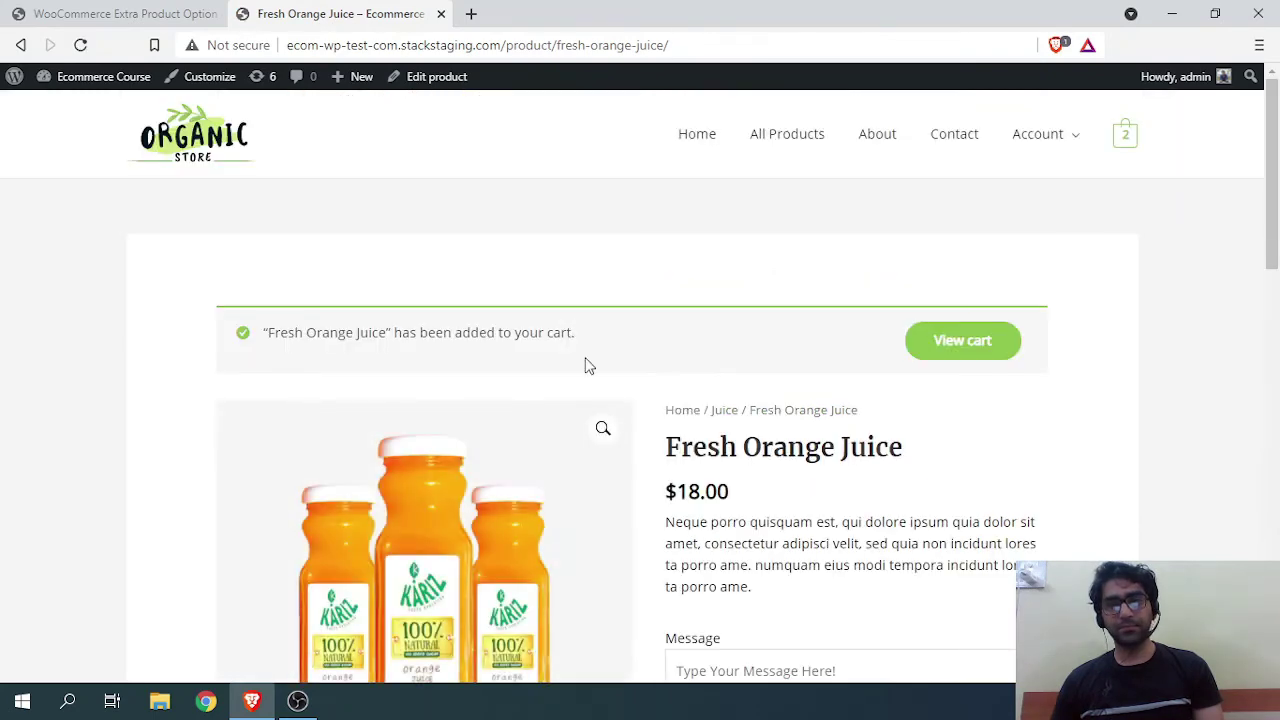
Step: Open the cart to check the second juice with its phone number and Flavor: Apple
{"action": "scroll", "coordinate": [650, 350], "scroll_direction": "down", "scroll_amount": 2}
{"action": "scroll", "coordinate": [720, 337], "scroll_direction": "up", "scroll_amount": 2}
{"action": "left_click", "coordinate": [945, 340]}
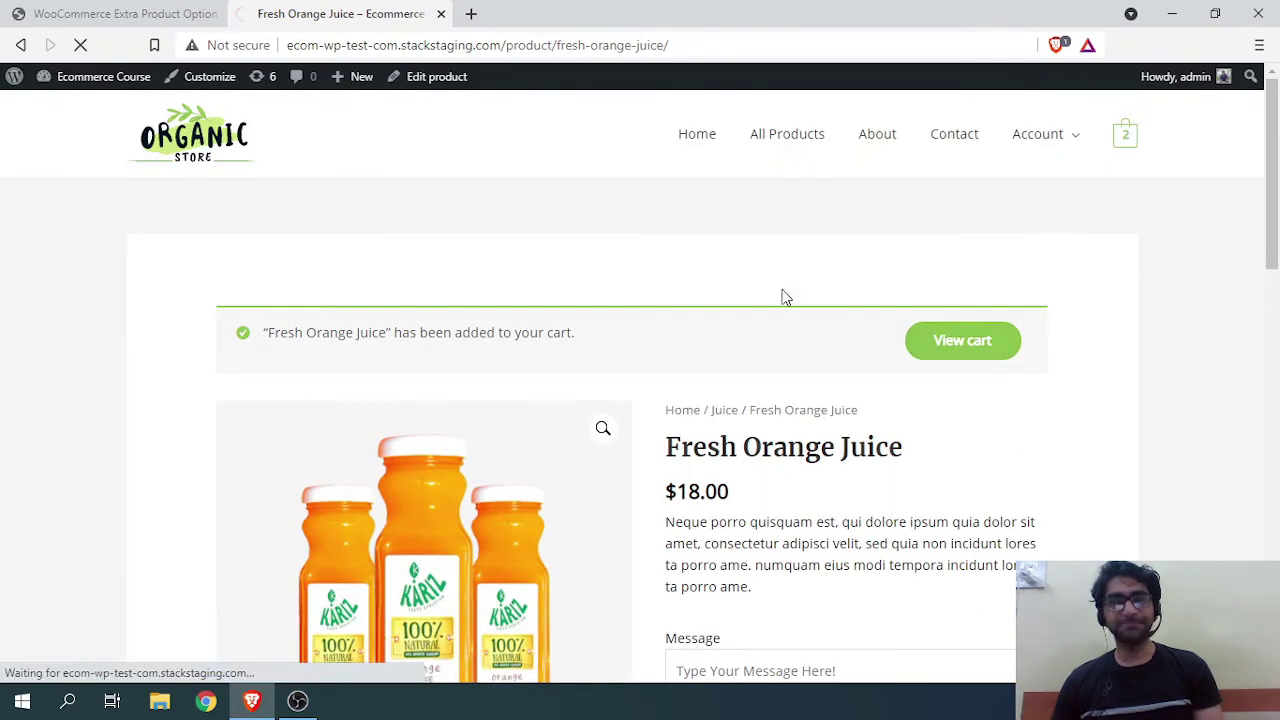
{"action": "scroll", "coordinate": [600, 310], "scroll_direction": "down", "scroll_amount": 2}
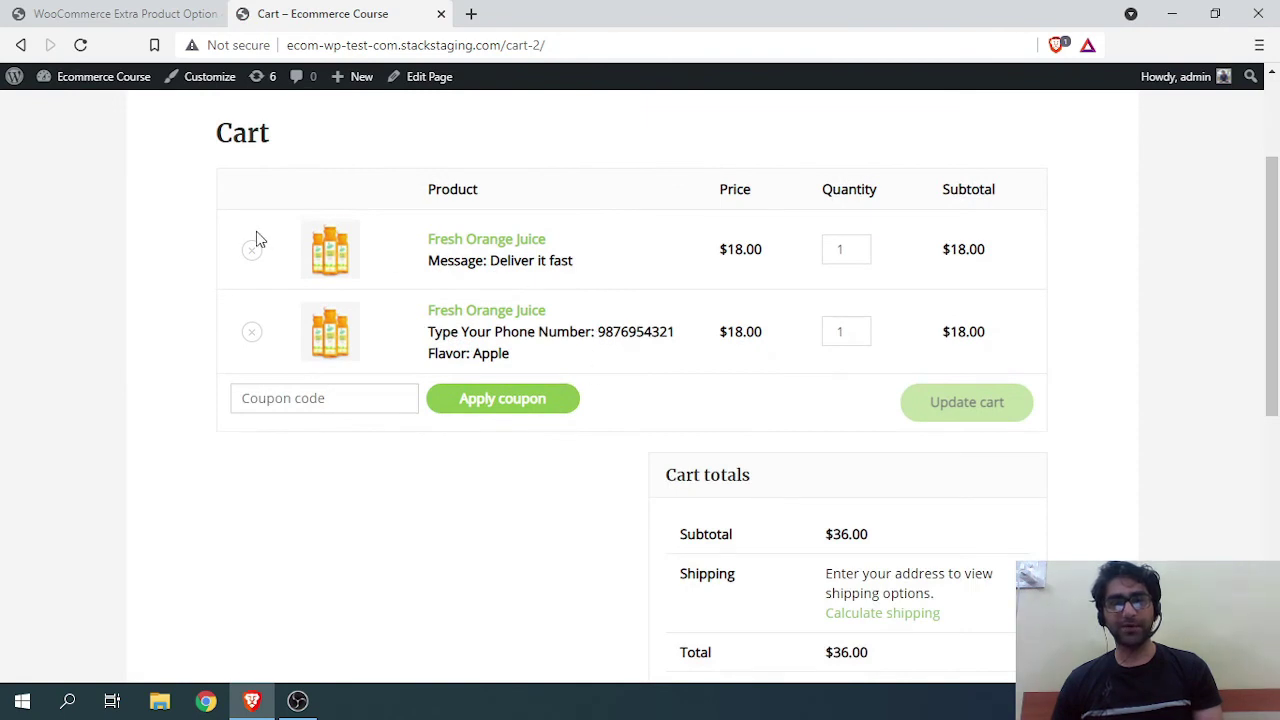
Step: Remove the 'Deliver it fast' juice from the cart, then highlight the phone label and Apple flavor
{"action": "left_click", "coordinate": [252, 250]}
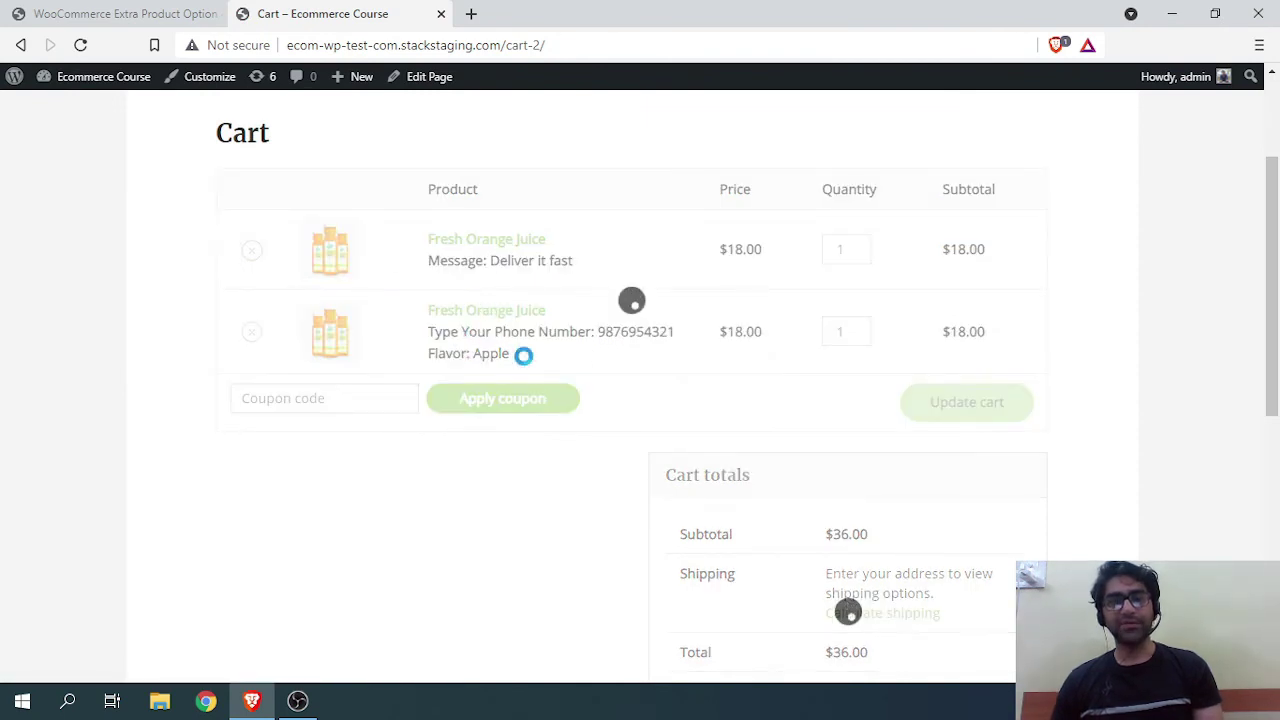
{"action": "left_click_drag", "start_coordinate": [461, 311], "coordinate": [583, 313]}
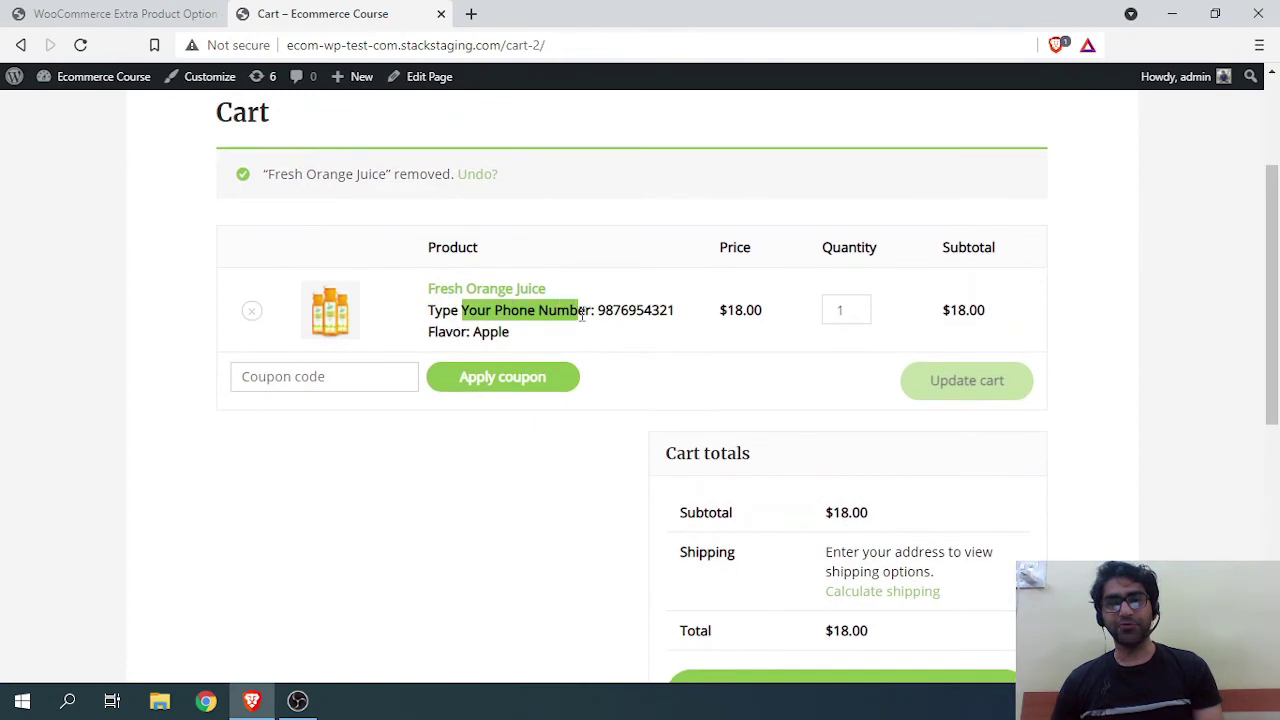
{"action": "left_click", "coordinate": [644, 312]}
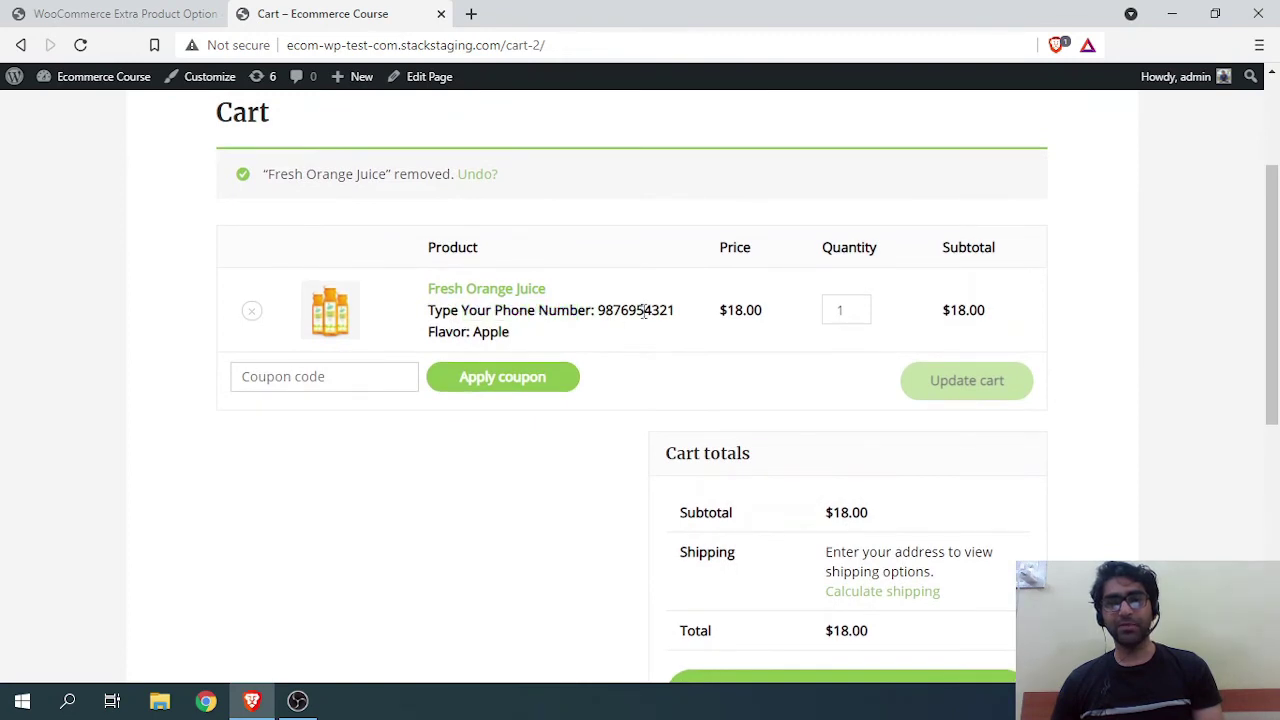
{"action": "double_click", "coordinate": [485, 333]}
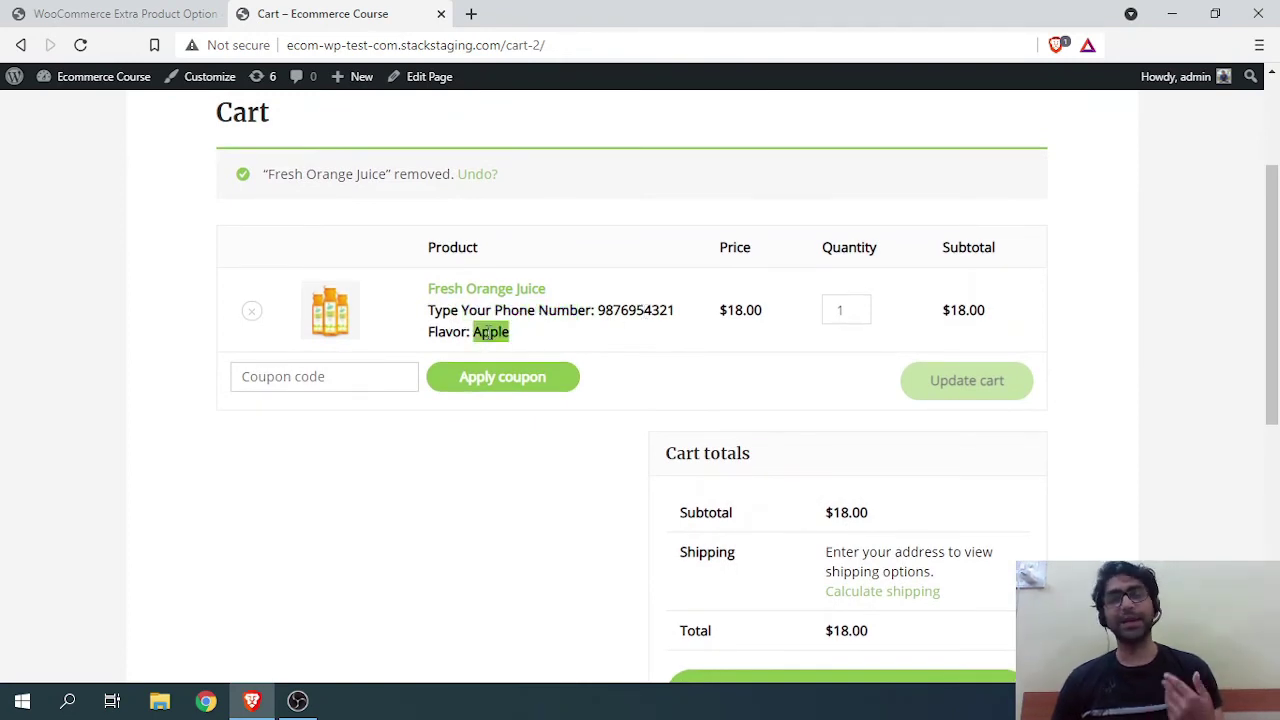
Step: Return to the Extra Product Options admin page and open Advanced Settings
{"action": "scroll", "coordinate": [486, 337], "scroll_direction": "down", "scroll_amount": 2}
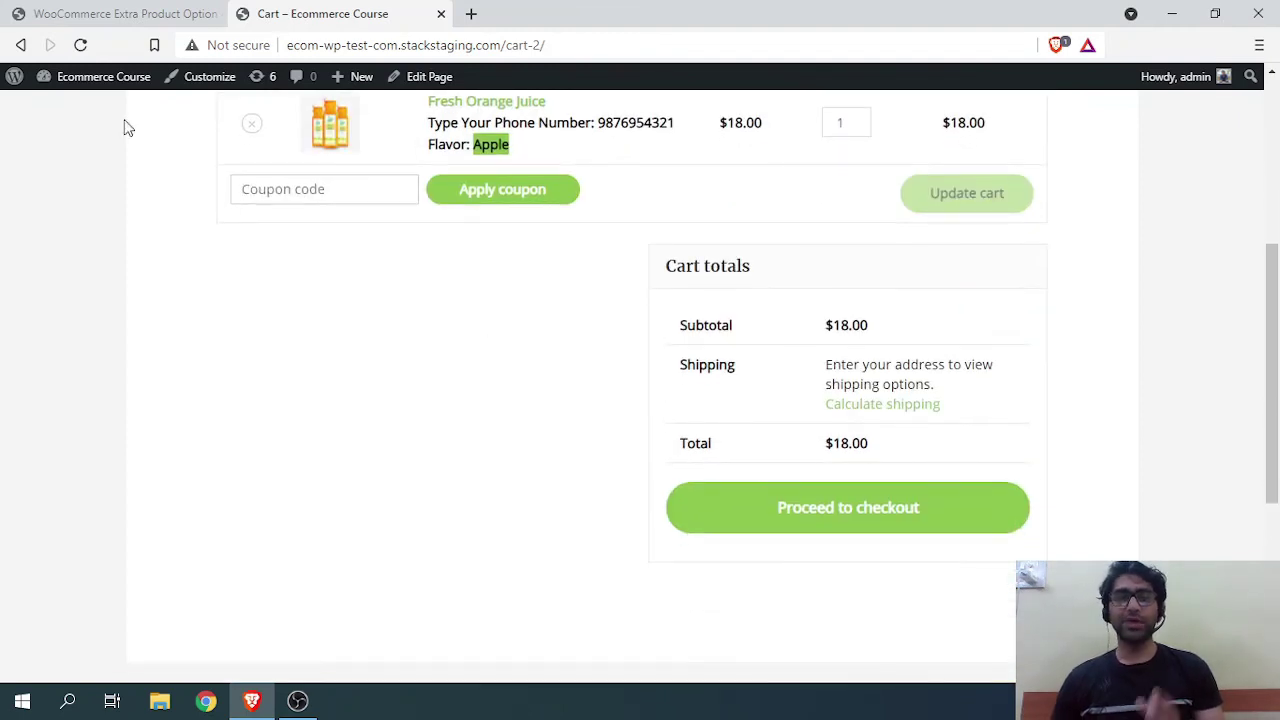
{"action": "left_click", "coordinate": [94, 14]}
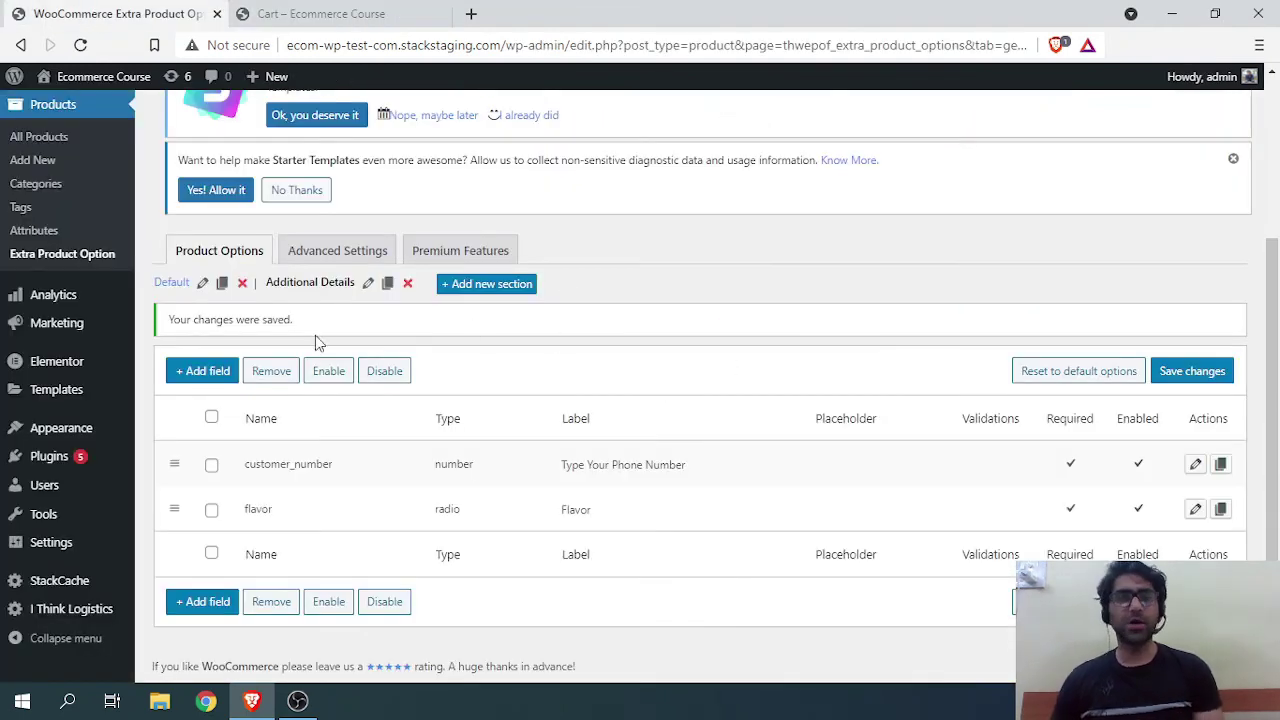
{"action": "left_click", "coordinate": [352, 262]}
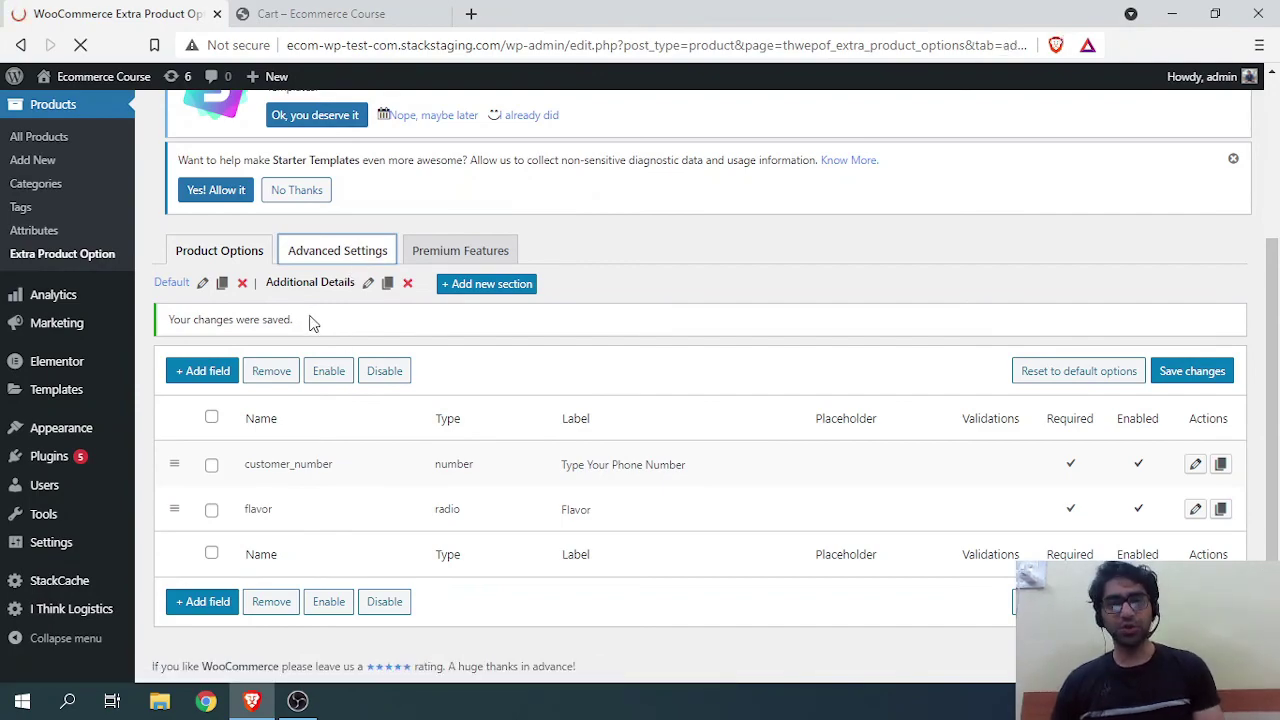
{"action": "scroll", "coordinate": [472, 360], "scroll_direction": "down", "scroll_amount": 3}
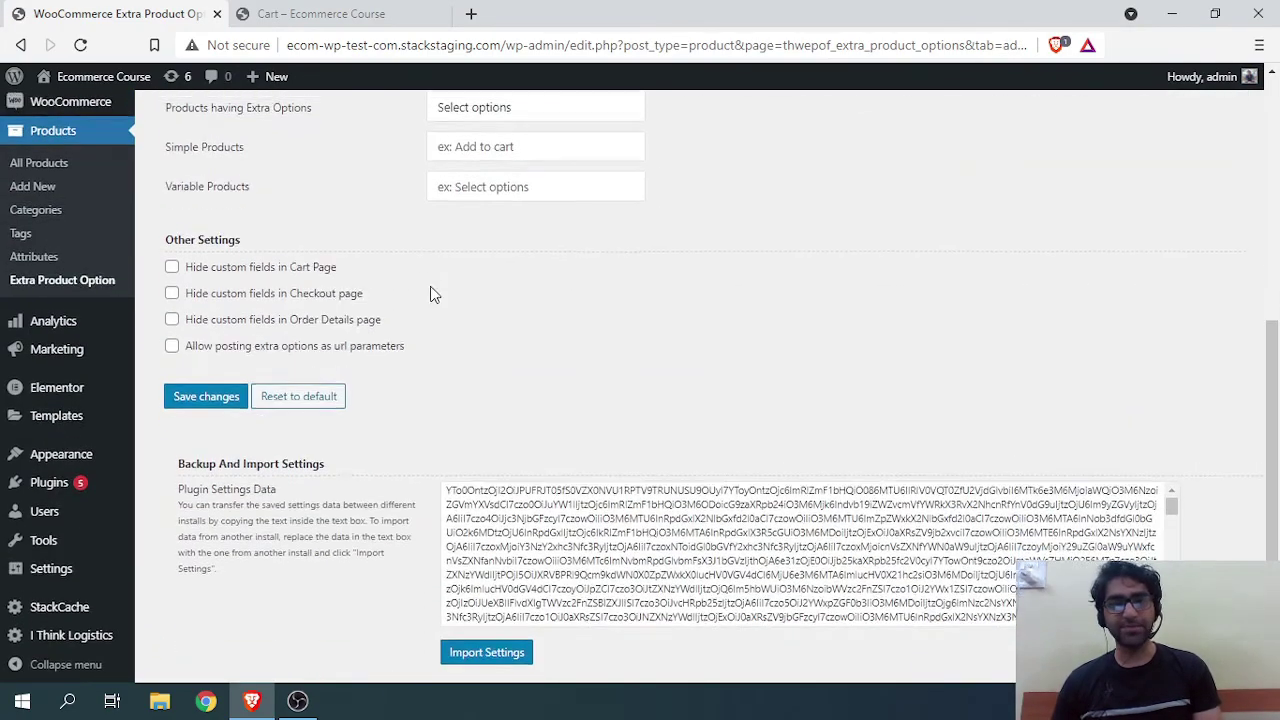
{"action": "scroll", "coordinate": [429, 291], "scroll_direction": "up", "scroll_amount": 2}
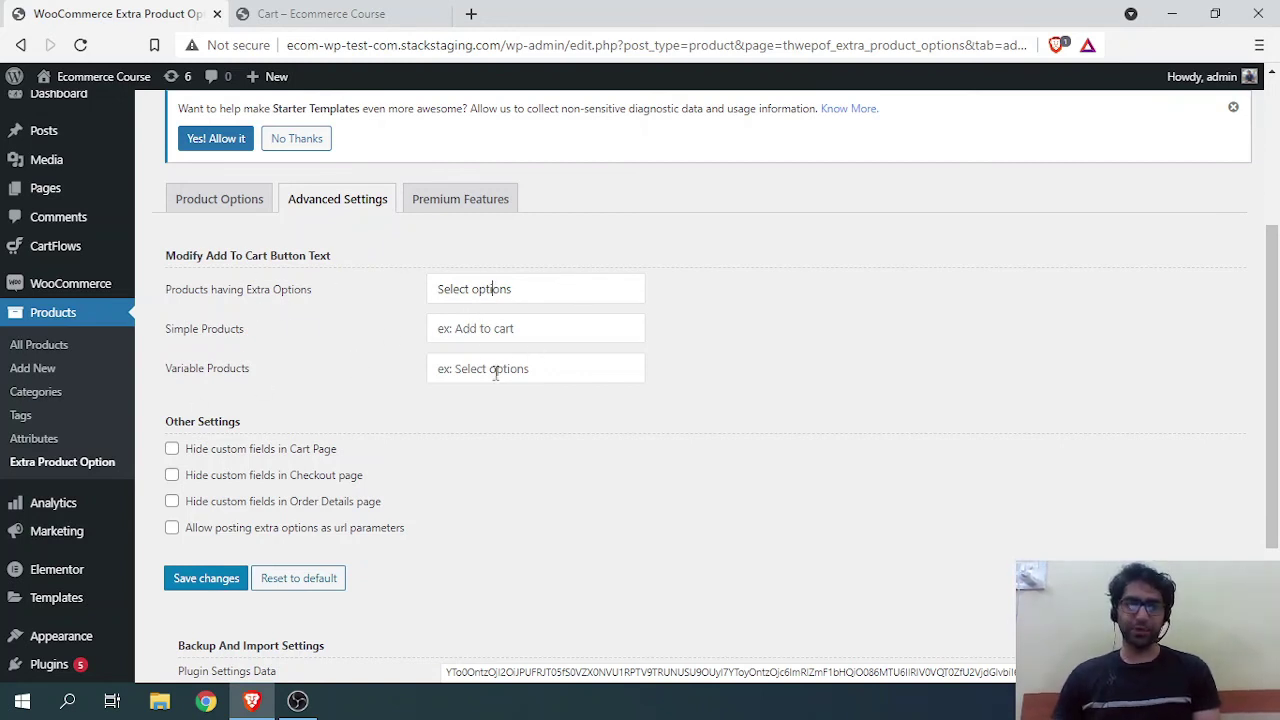
{"action": "scroll", "coordinate": [495, 372], "scroll_direction": "down", "scroll_amount": 1}
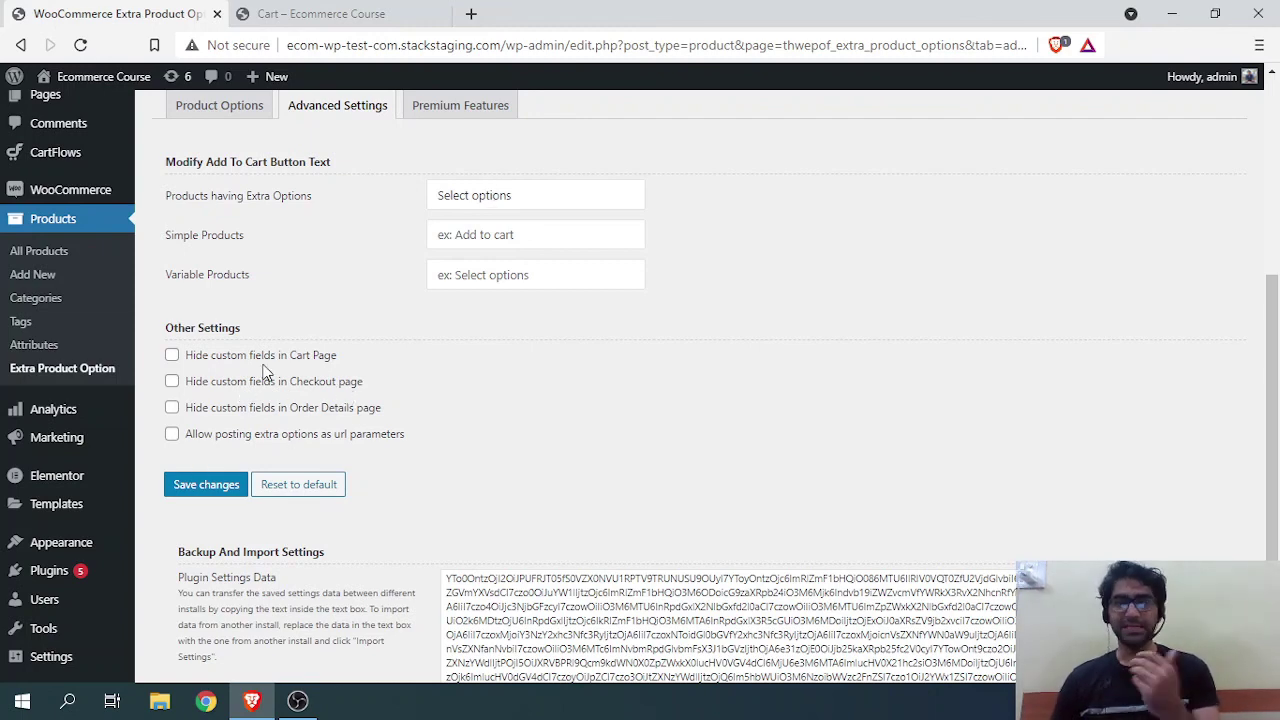
{"action": "scroll", "coordinate": [350, 451], "scroll_direction": "down", "scroll_amount": 2}
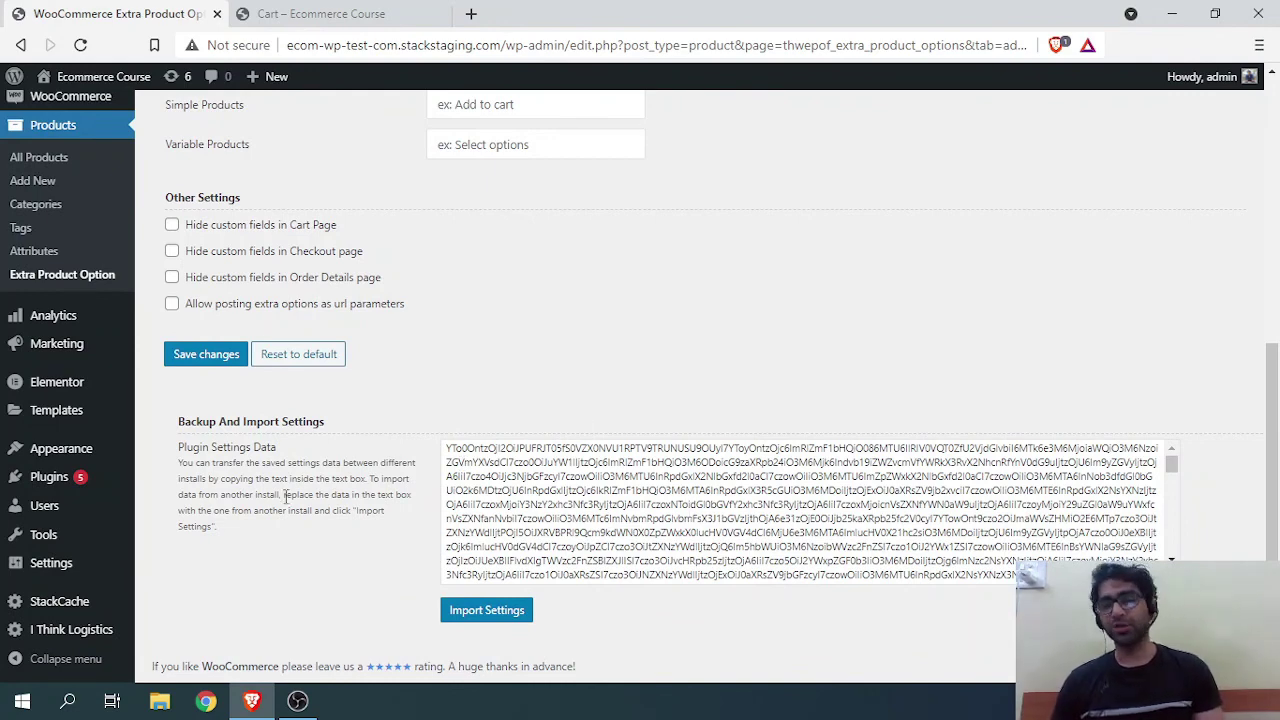
{"action": "scroll", "coordinate": [587, 498], "scroll_direction": "up", "scroll_amount": 5}
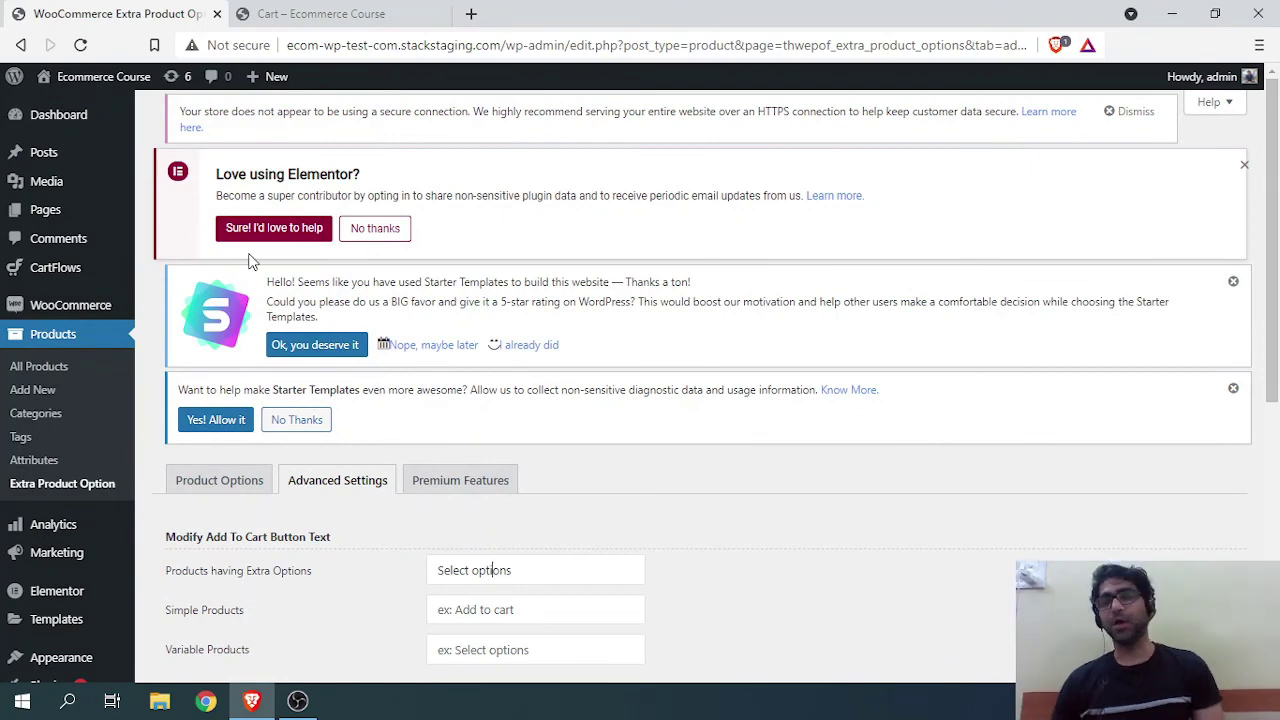
{"action": "scroll", "coordinate": [258, 363], "scroll_direction": "down", "scroll_amount": 1}
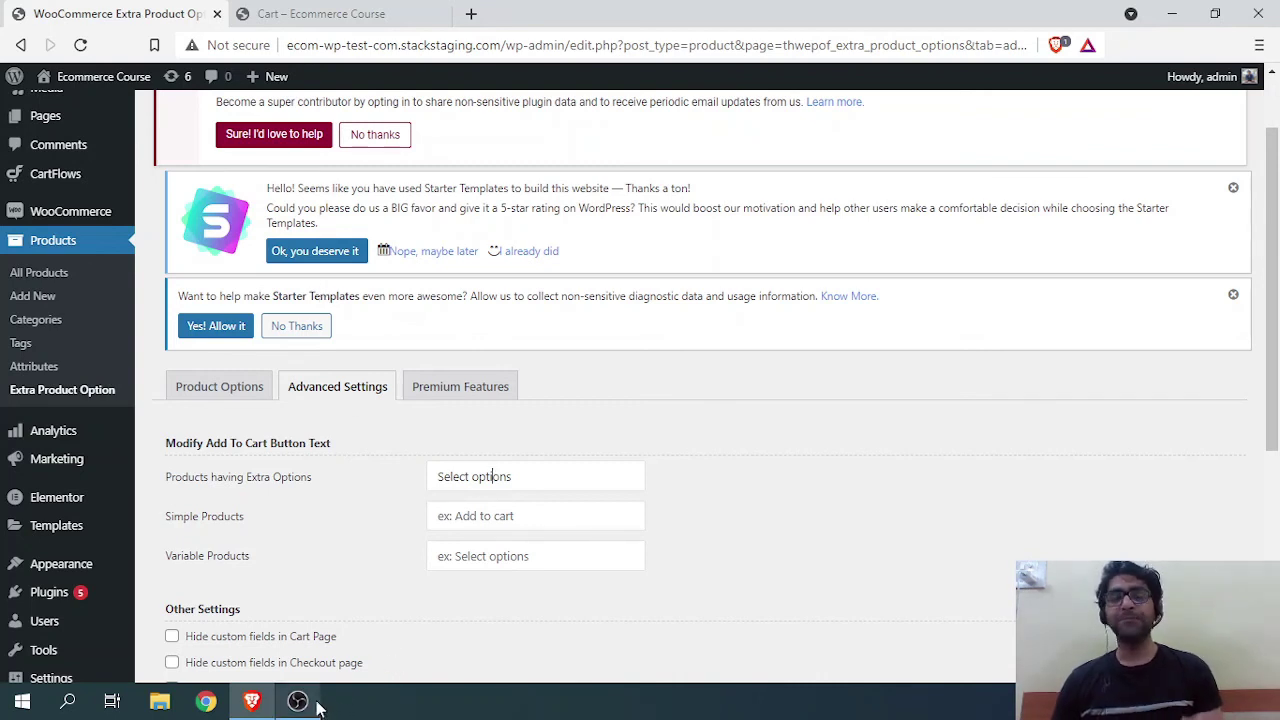
{"action": "mouse_move", "coordinate": [317, 707]}
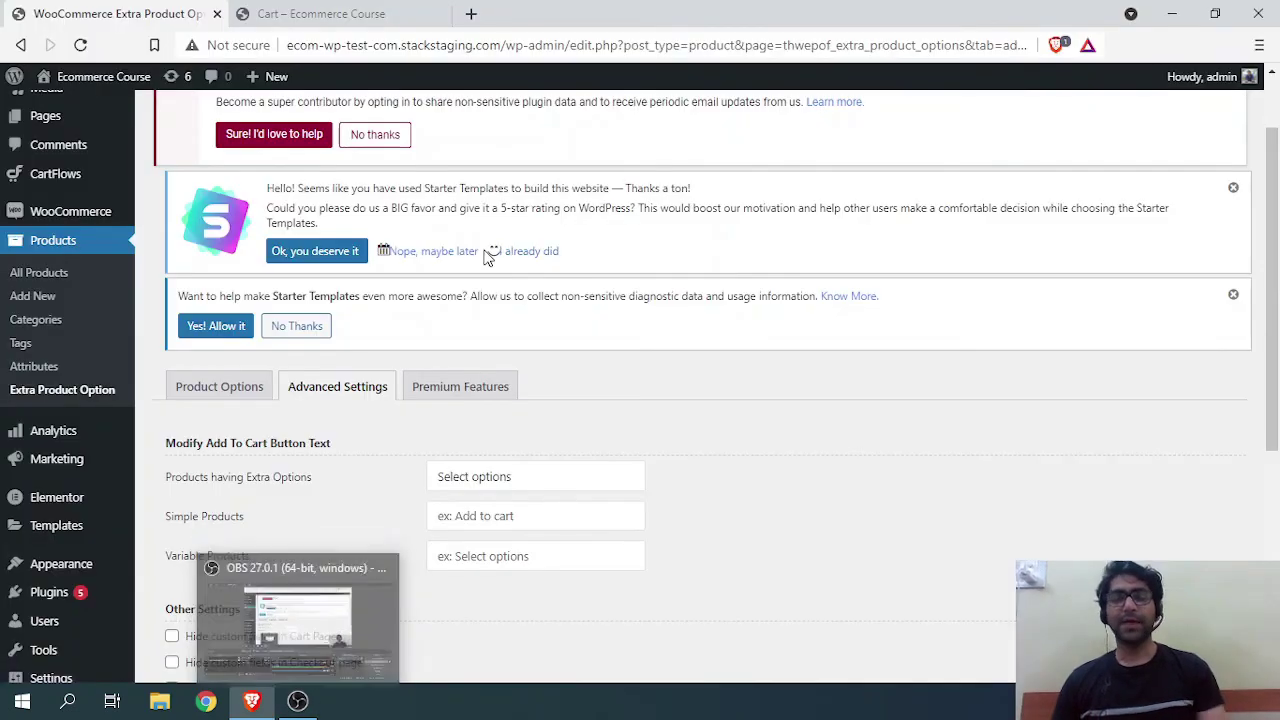
{"action": "key", "text": "alt+Tab"}
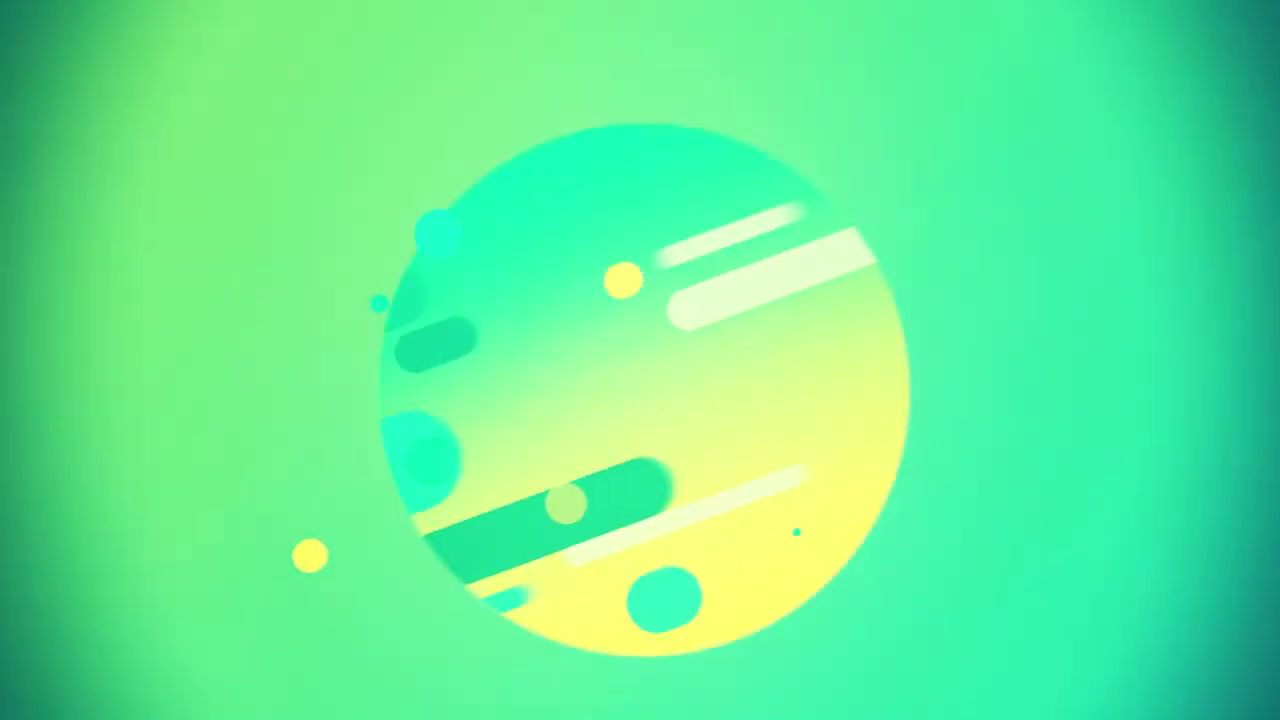